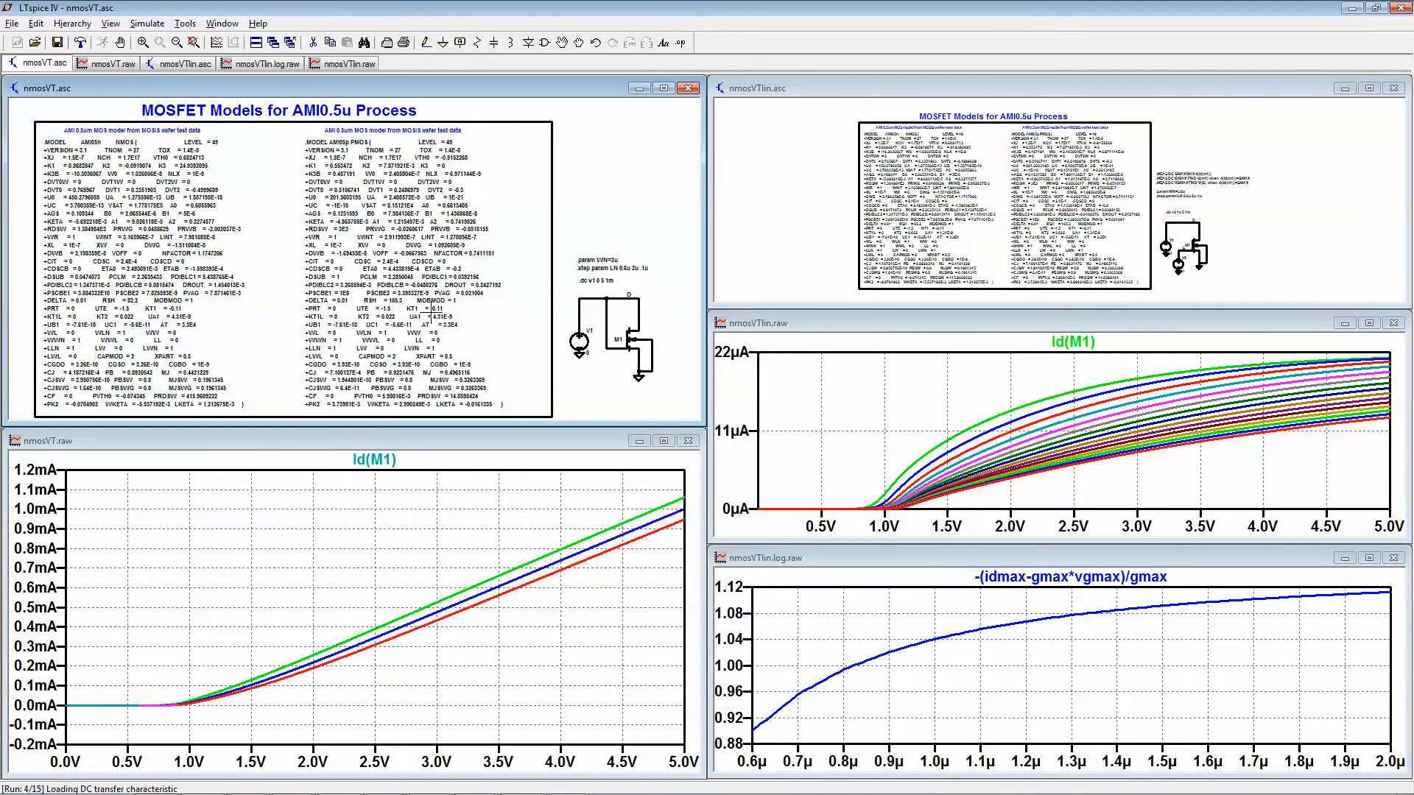
# Maximize the nmosVT.raw plot and magnify the Id(M1) curves between about 0.72 V and 1.6 V.
pyautogui.click(664, 445)
pyautogui.click(664, 445)
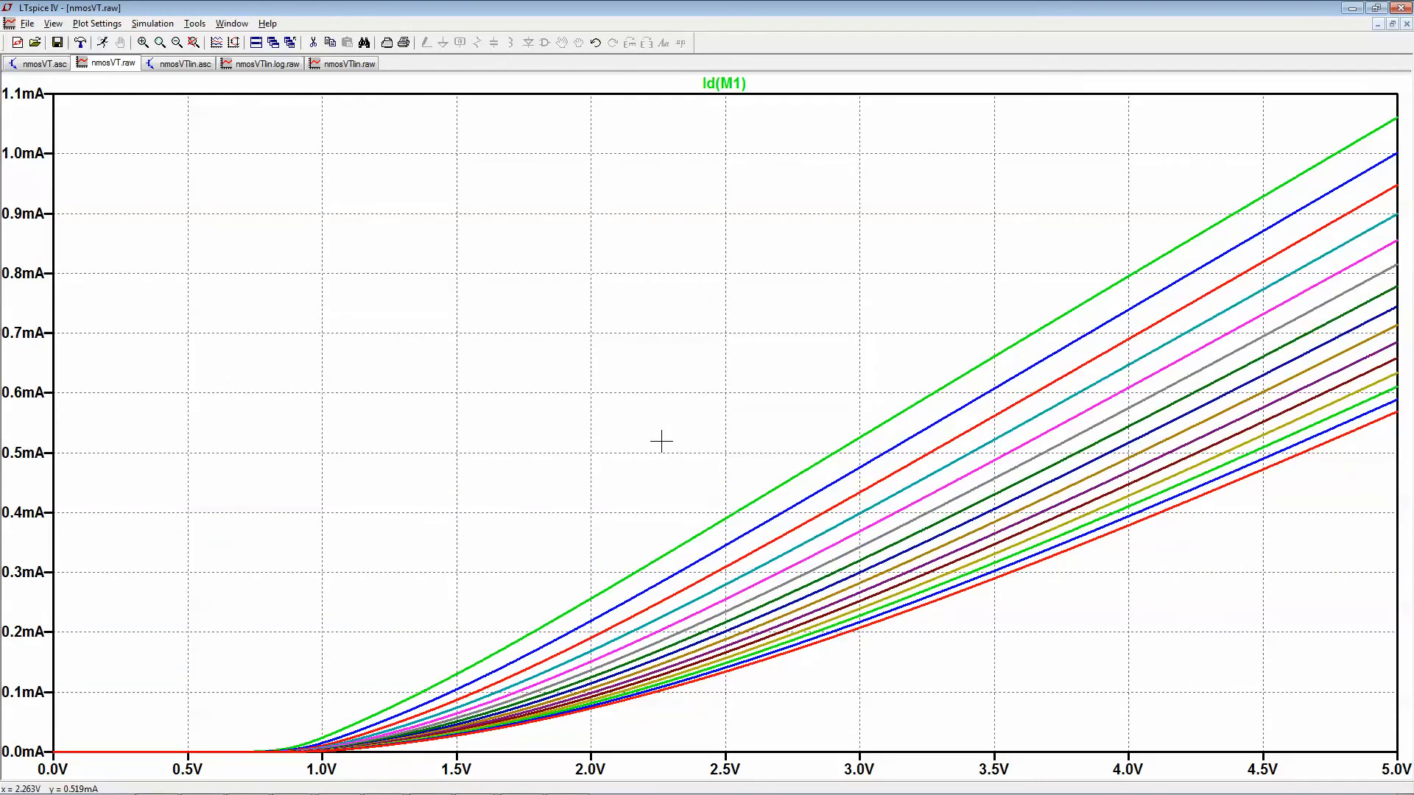
pyautogui.click(193, 42)
pyautogui.moveTo(259, 661)
pyautogui.mouseDown()
pyautogui.moveTo(341, 749)
pyautogui.moveTo(471, 779)
pyautogui.mouseUp()
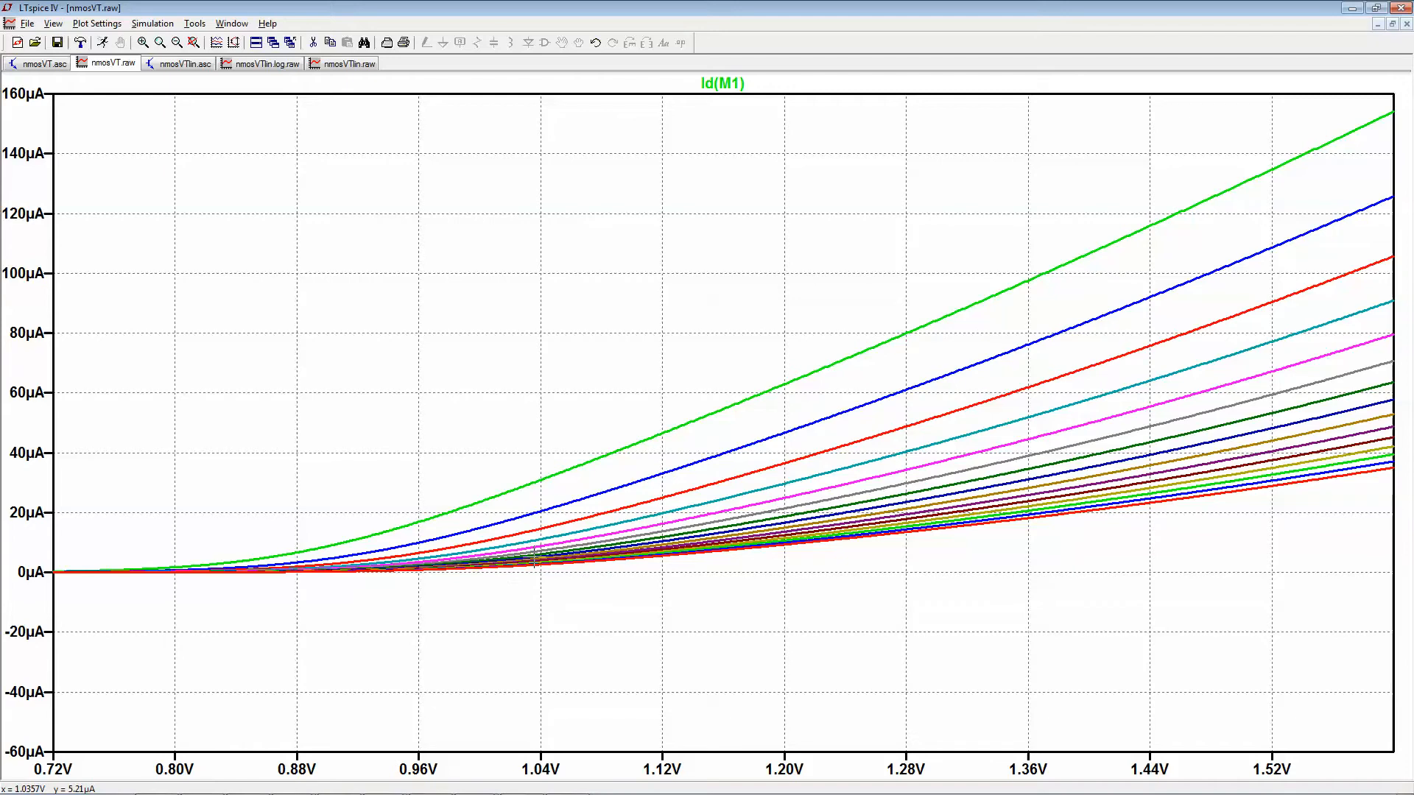
# View the Id(M1) curves on a logarithmic vertical axis, examining the subthreshold region between 0.1 V and 1.4 V.
pyautogui.click(21, 518)
pyautogui.click(671, 439)
pyautogui.click(774, 374)
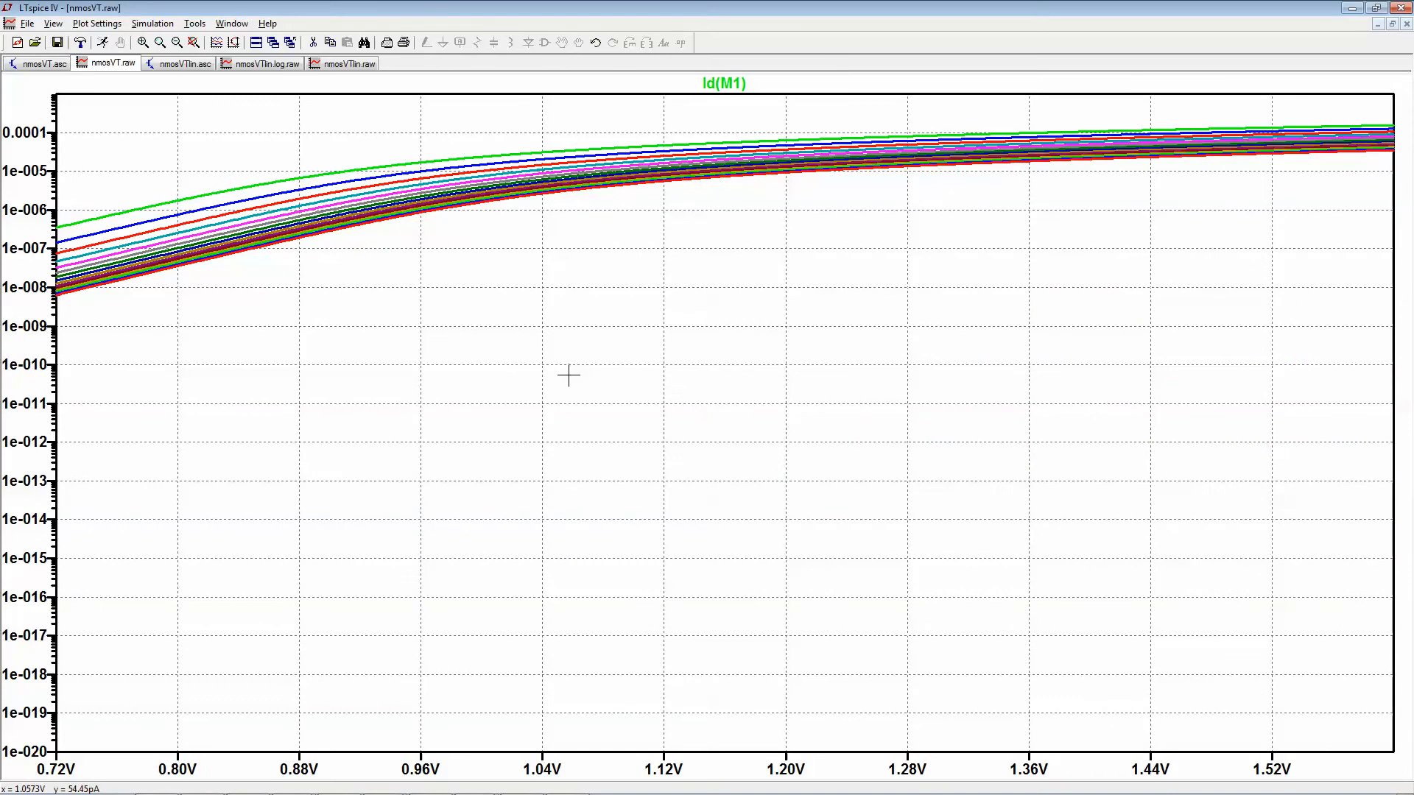
pyautogui.click(194, 42)
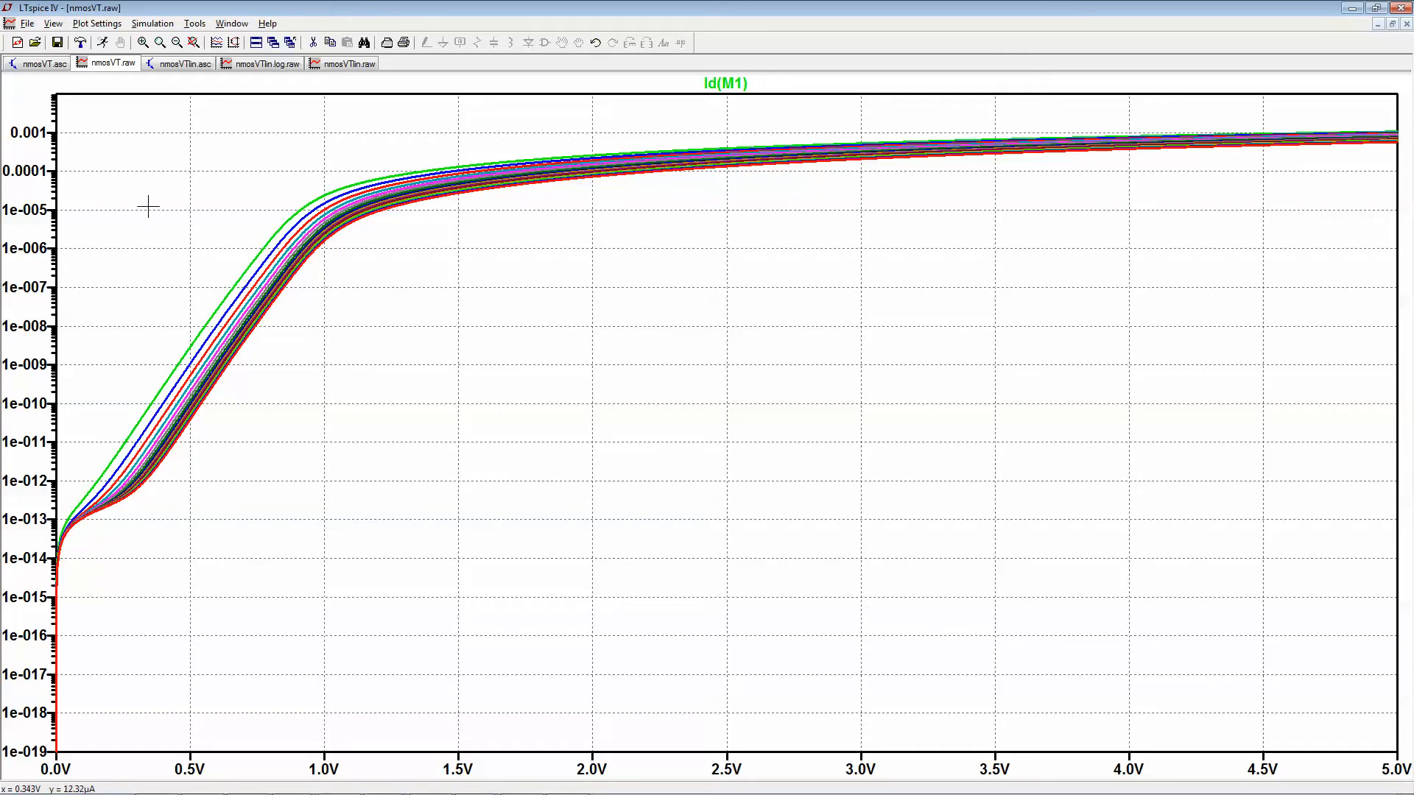
pyautogui.moveTo(109, 170); pyautogui.dragTo(411, 542)
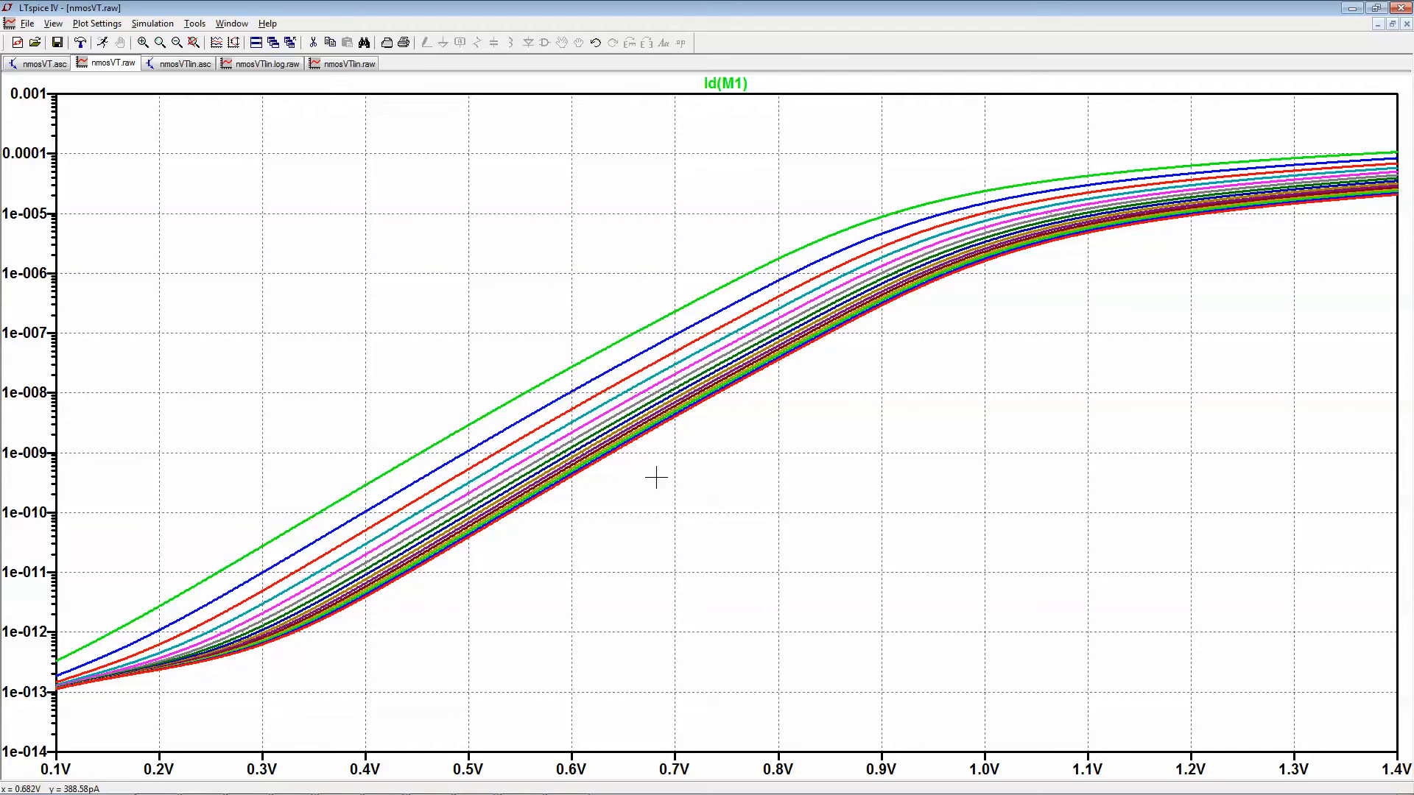
pyautogui.click(194, 46)
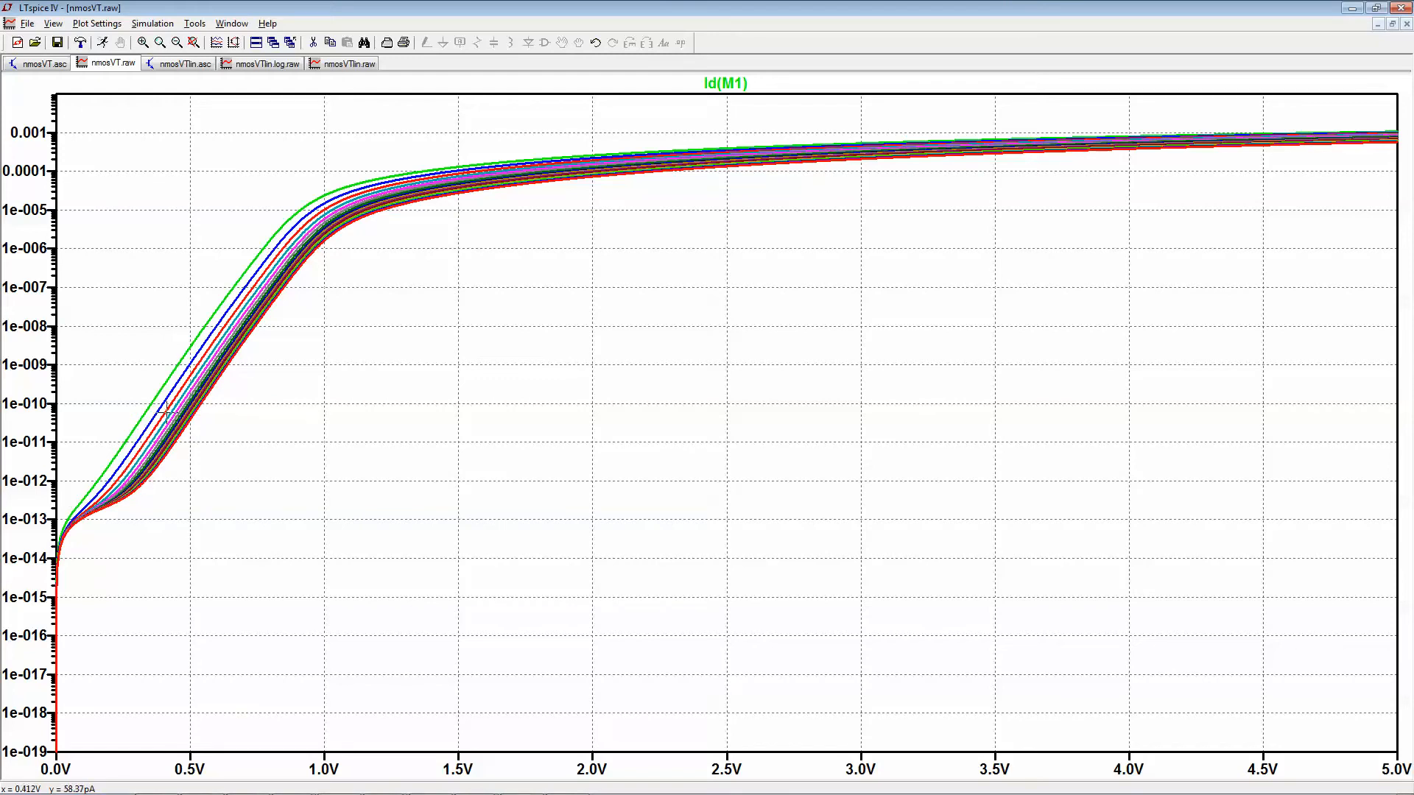
# Return the vertical axis of the Id(M1) plot to a linear scale.
pyautogui.click(42, 444)
pyautogui.click(670, 438)
pyautogui.click(777, 373)
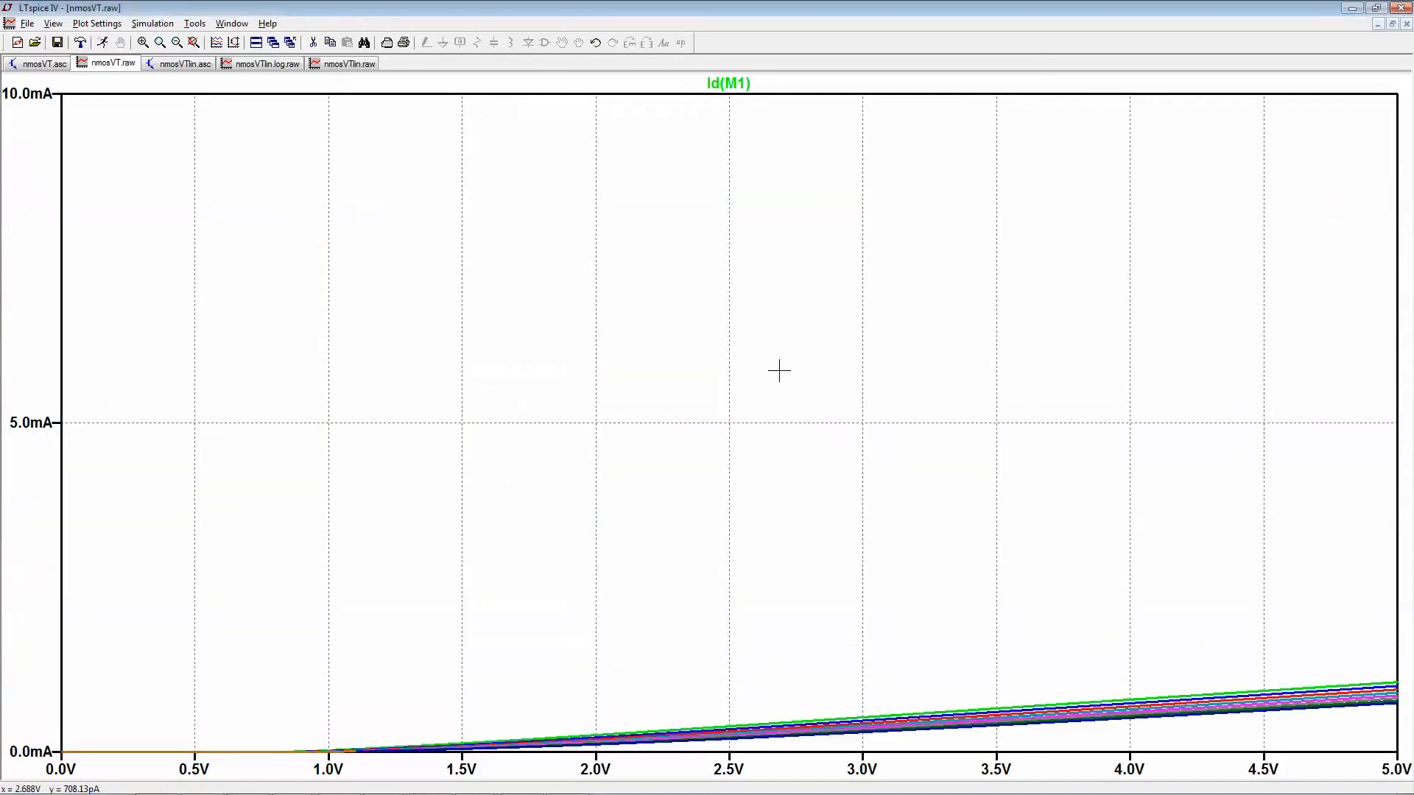
# Change the plotted expression to sqrt(Id(M1)) and inspect the curves between about 0.66 V and 1.26 V.
pyautogui.rightClick(728, 86)
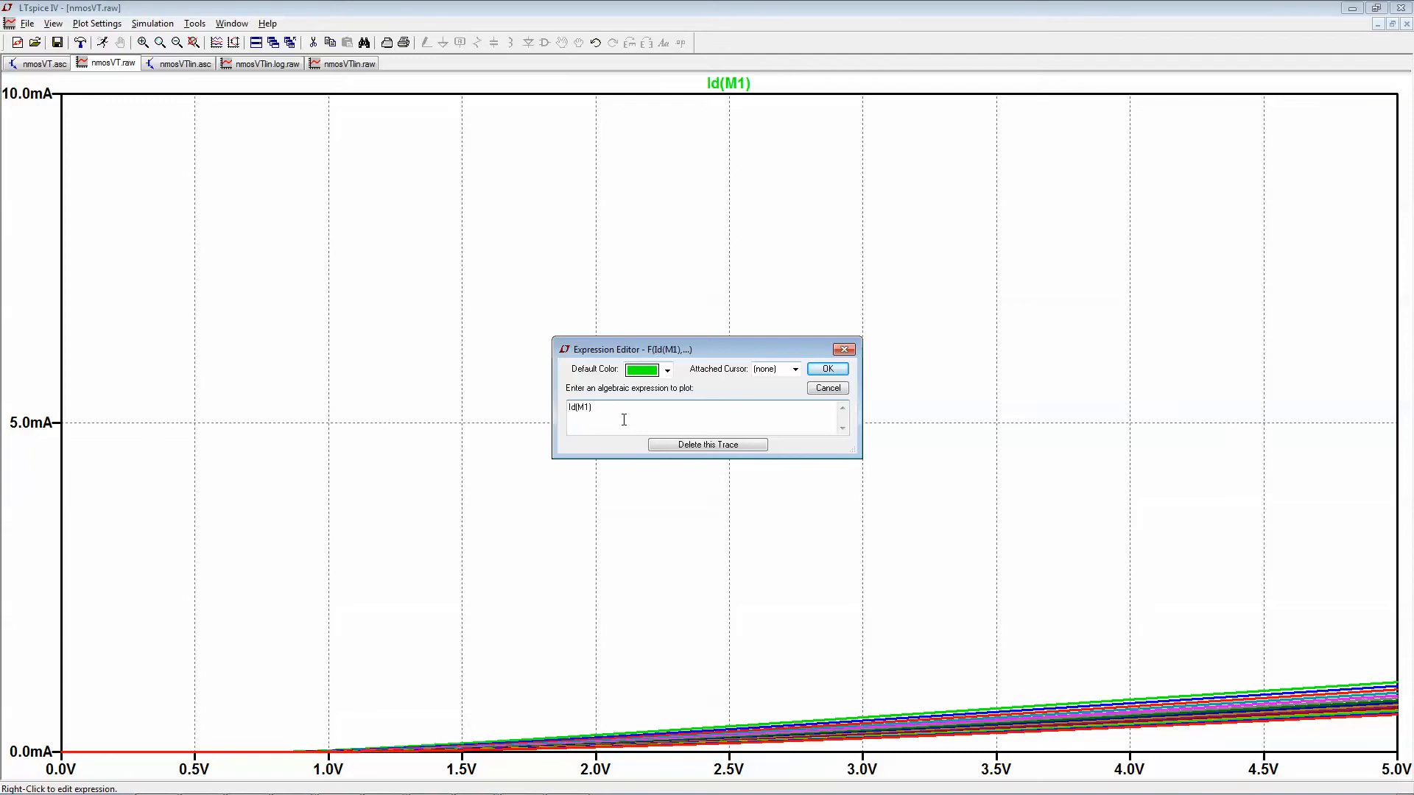
pyautogui.write('sqrt(')
pyautogui.click(826, 369)
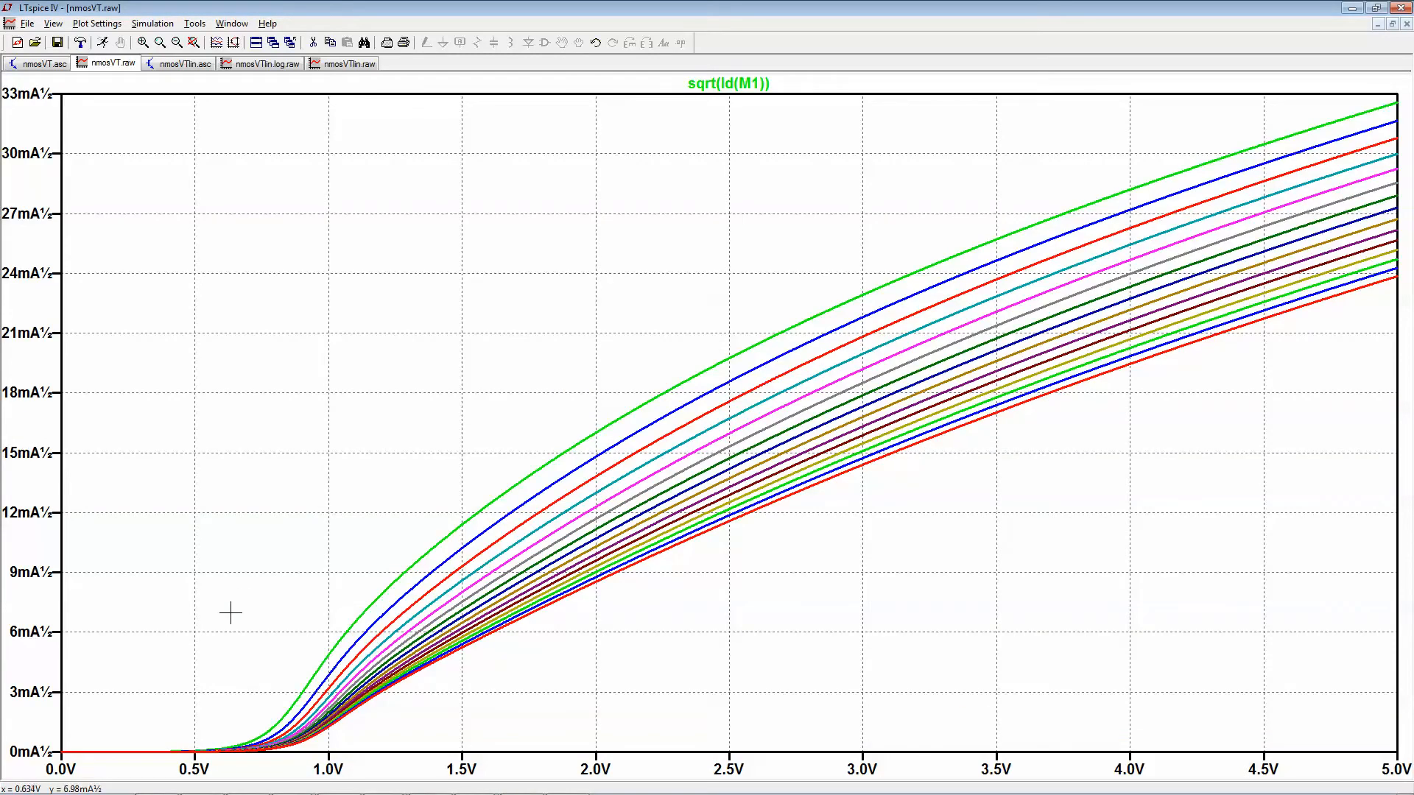
pyautogui.moveTo(239, 614); pyautogui.dragTo(393, 771)
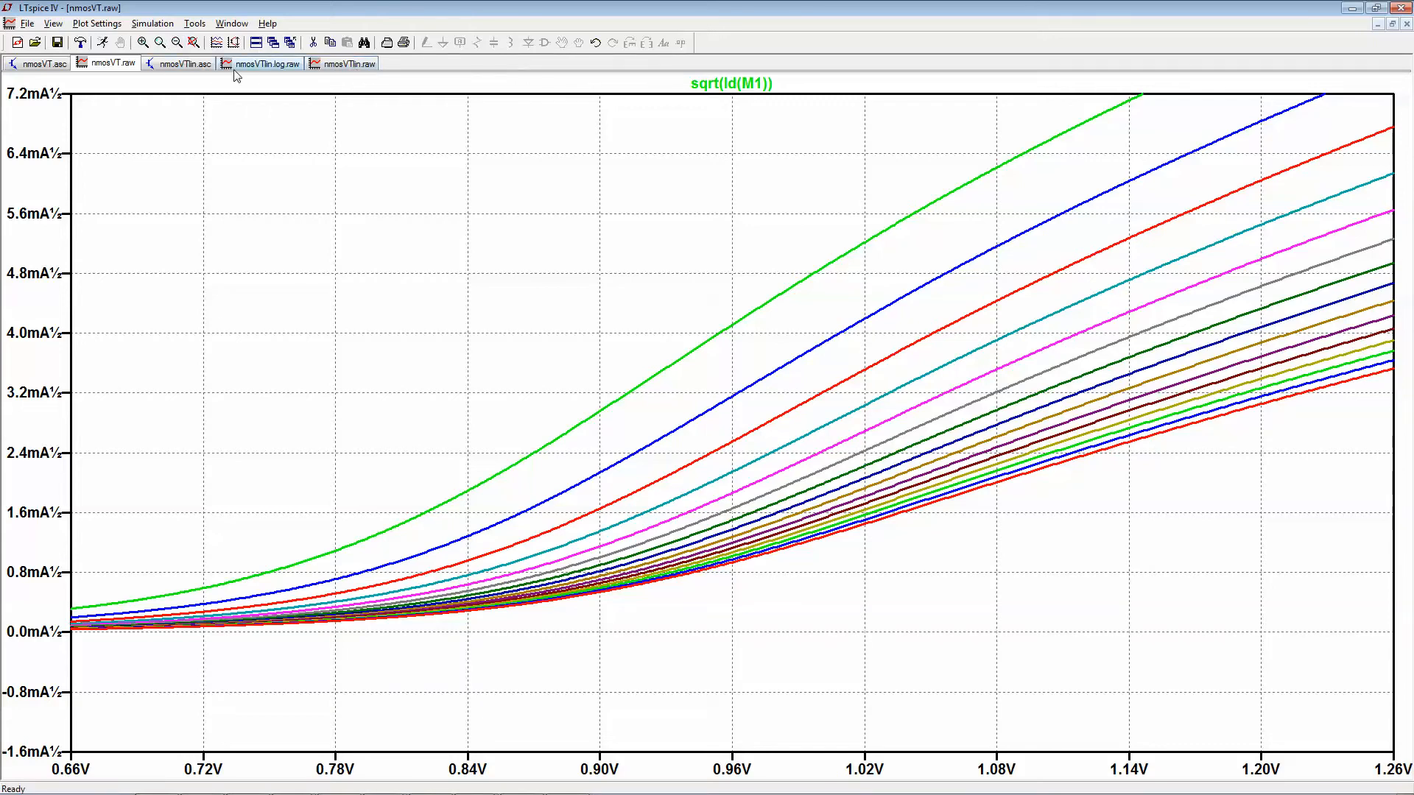
pyautogui.click(193, 42)
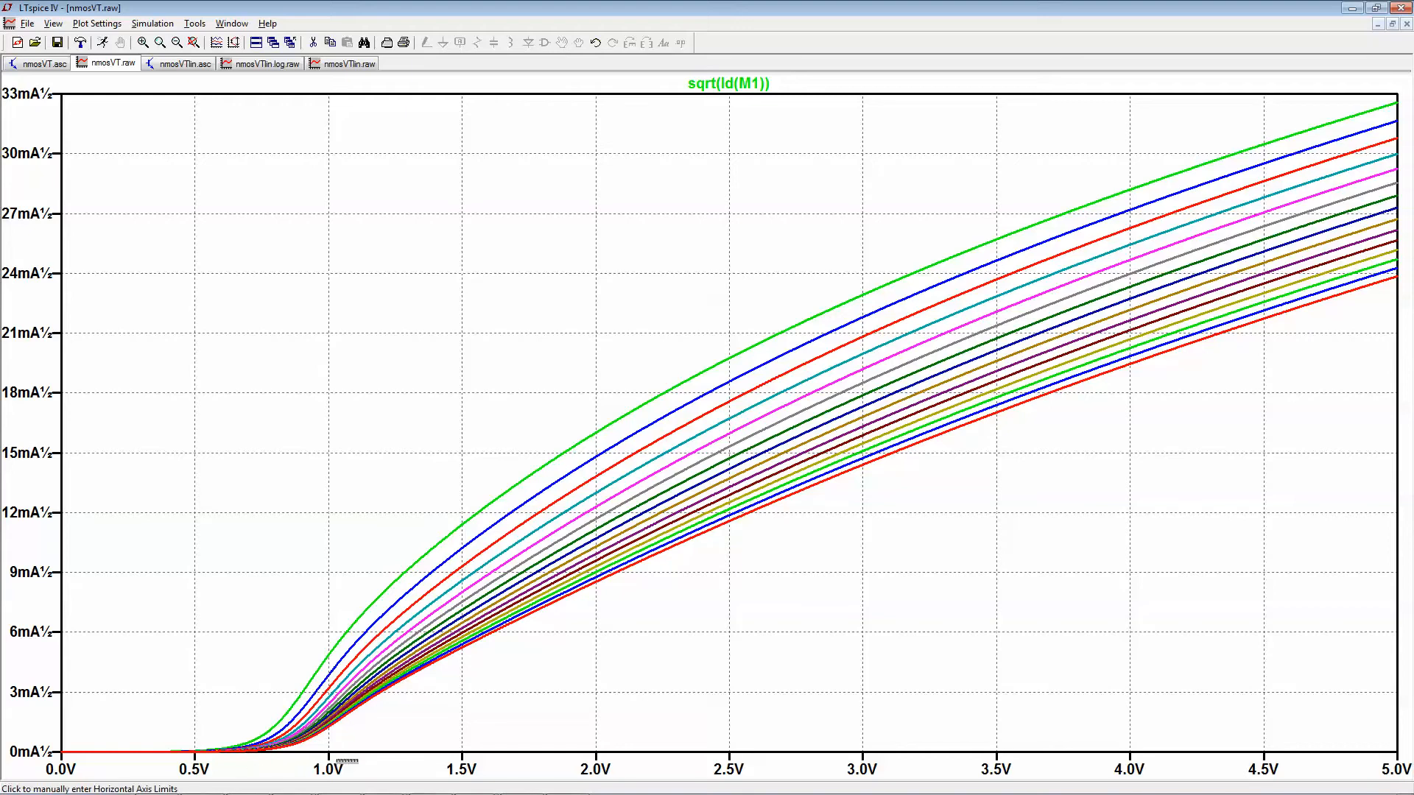
# Compare the nmosVT schematic and its square-root current plot with the nmosVTlin schematic.
pyautogui.click(44, 64)
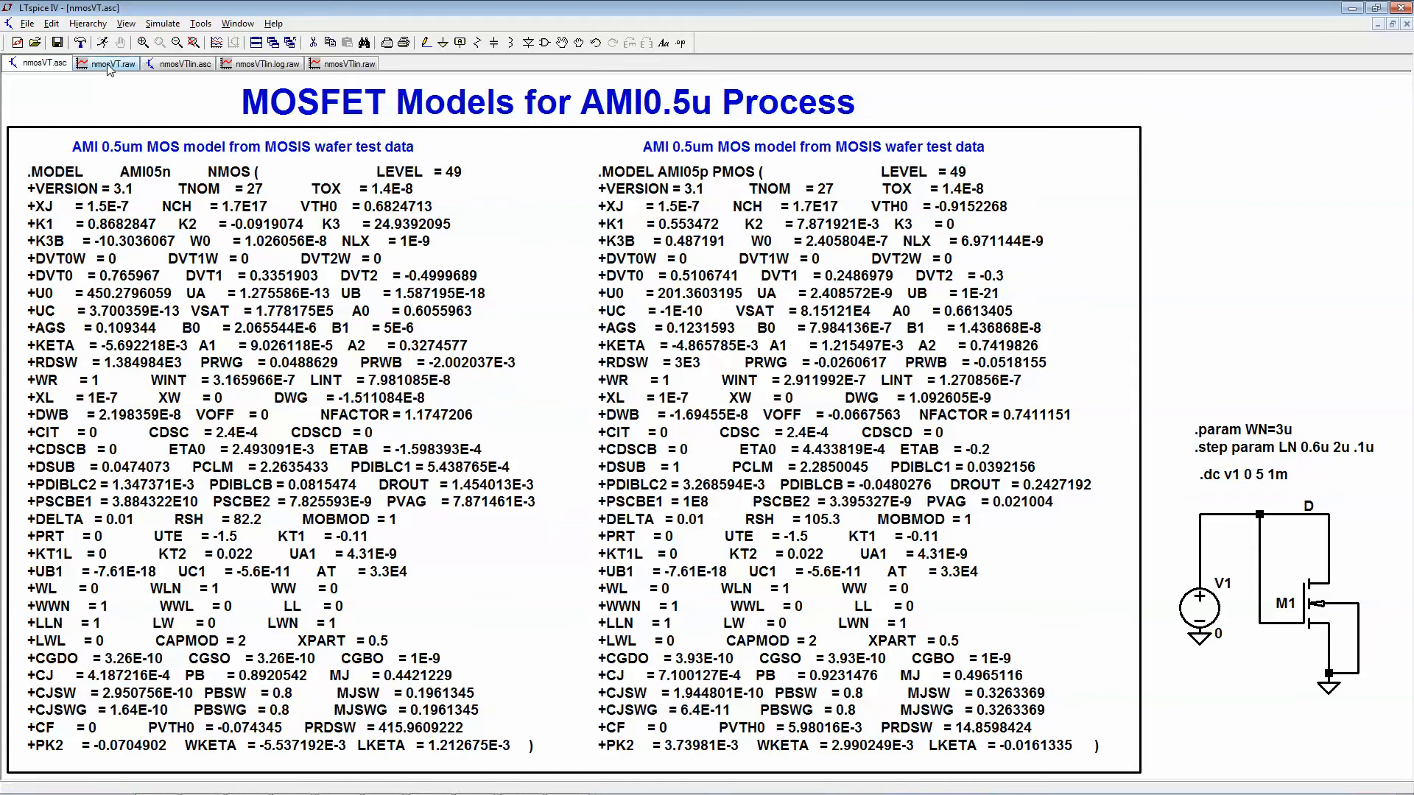
pyautogui.click(154, 64)
pyautogui.click(111, 64)
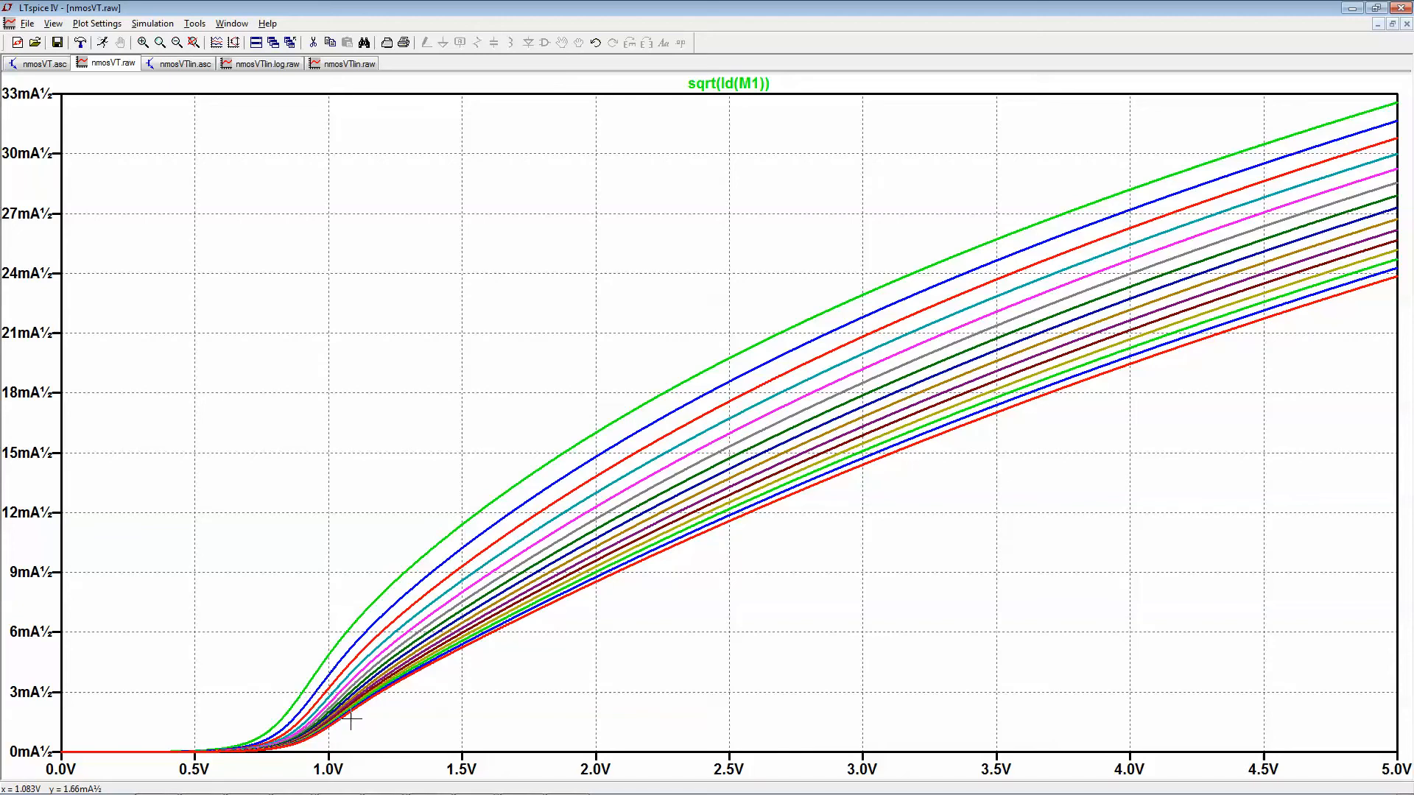
pyautogui.click(178, 65)
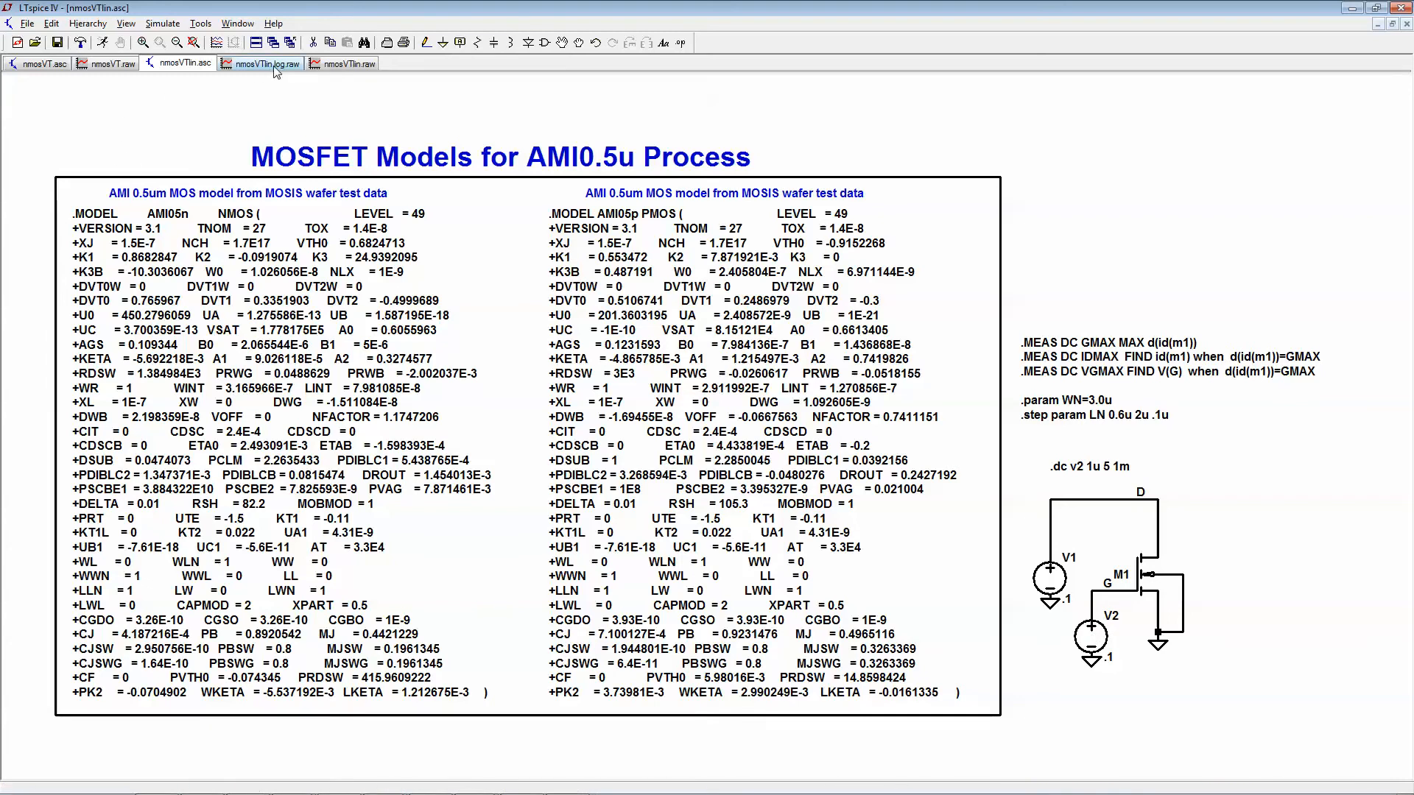
# Change the nmosVTlin.raw trace to the derivative of the drain current, d(Id(M1)).
pyautogui.click(329, 69)
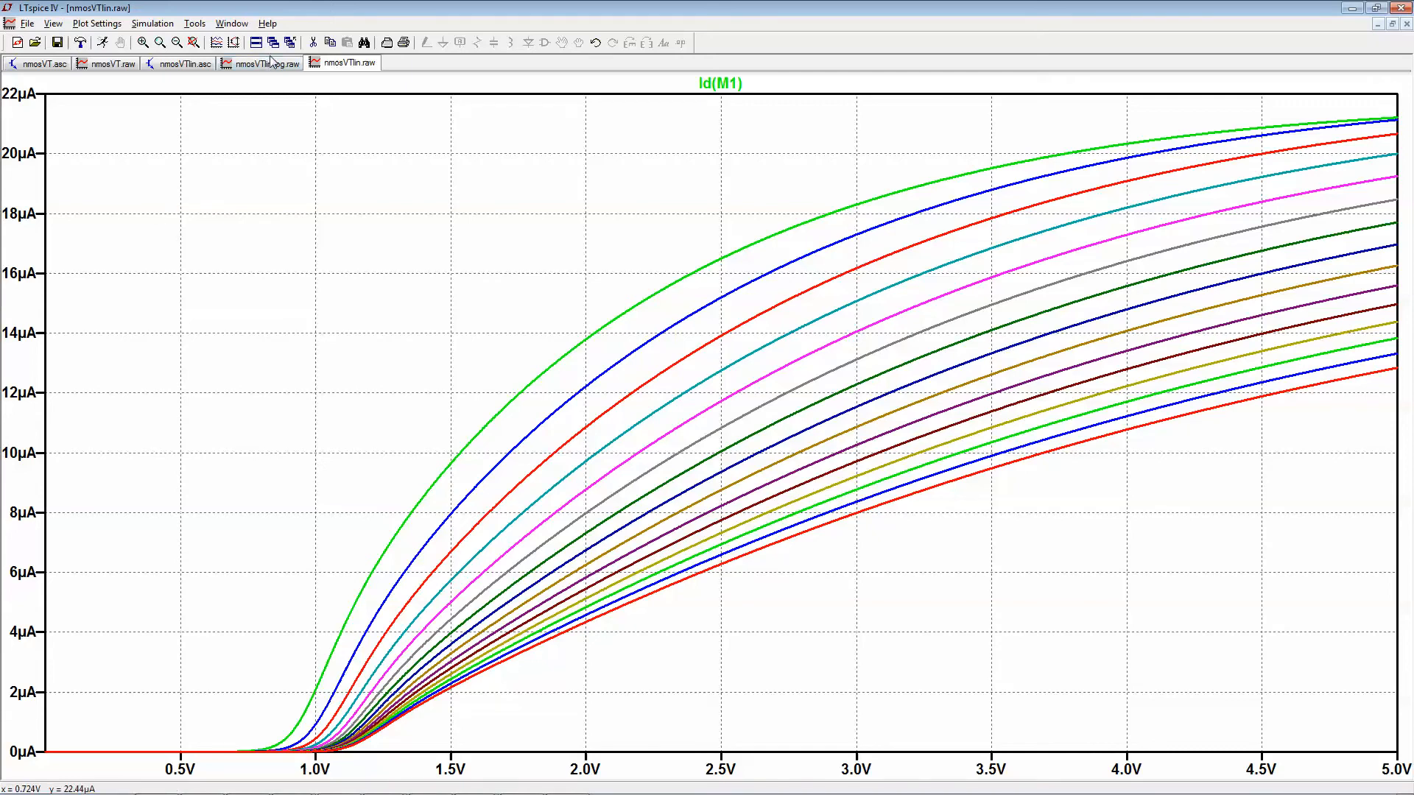
pyautogui.rightClick(734, 86)
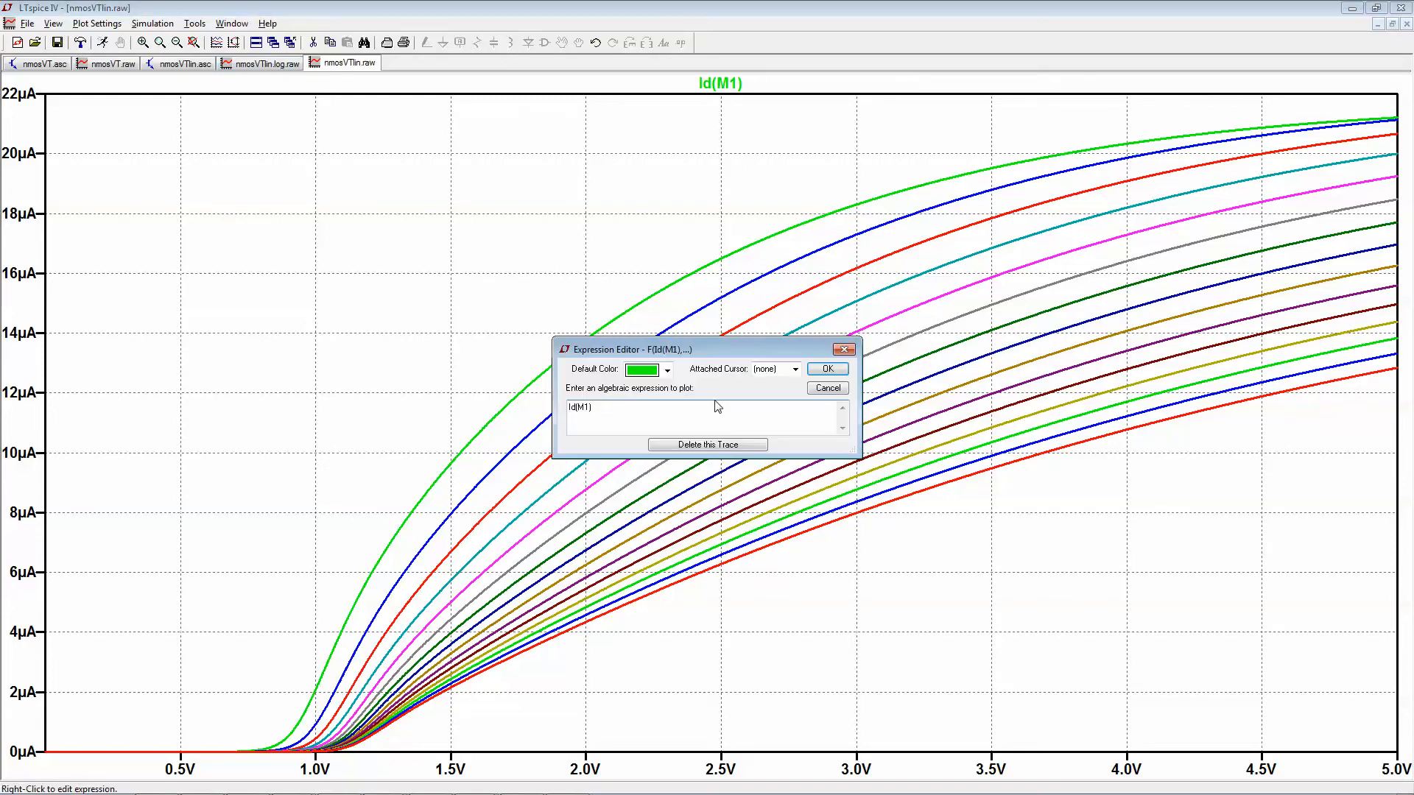
pyautogui.write('d(')
pyautogui.press('Return')
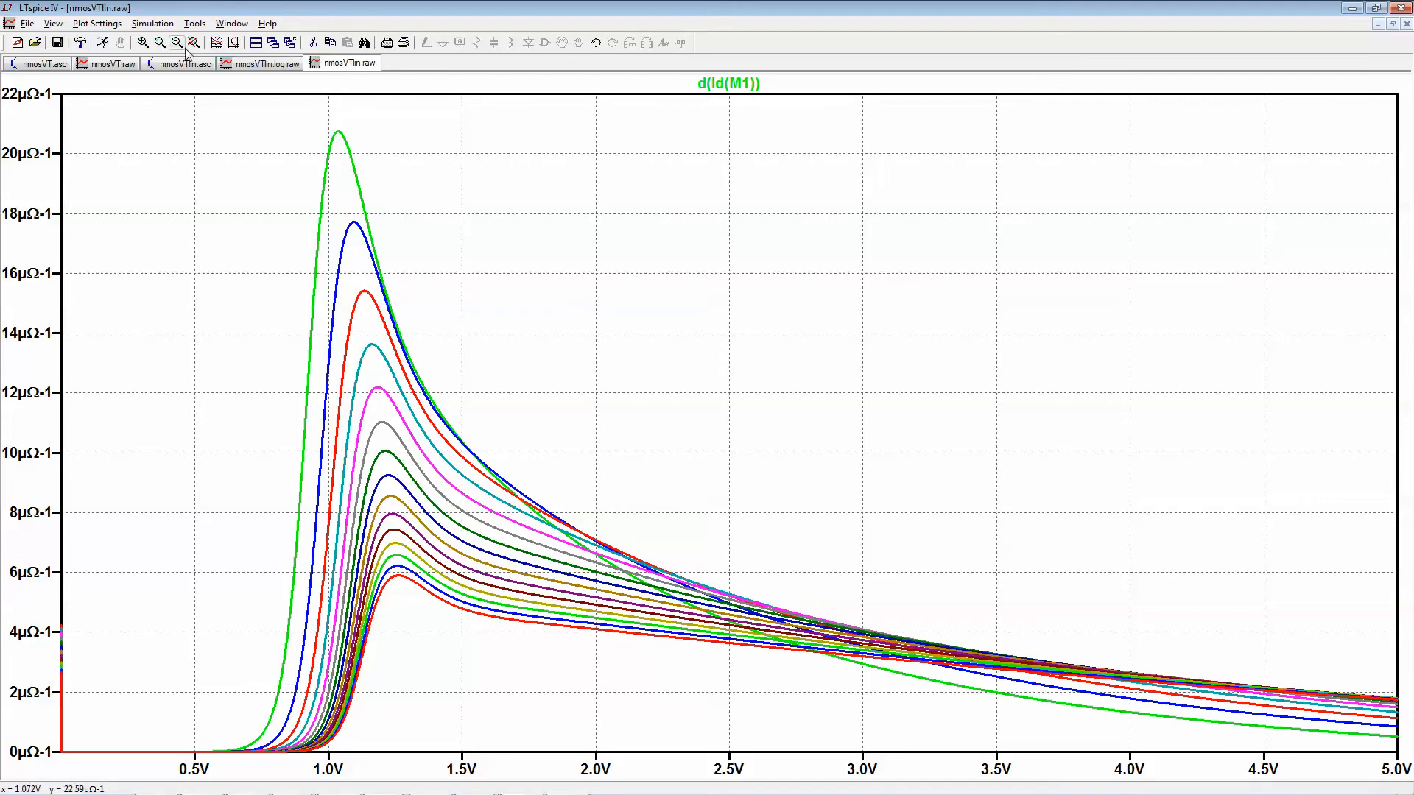
# Add the Id(M1) trace alongside d(Id(M1)) in the nmosVTlin.raw plot.
pyautogui.click(217, 43)
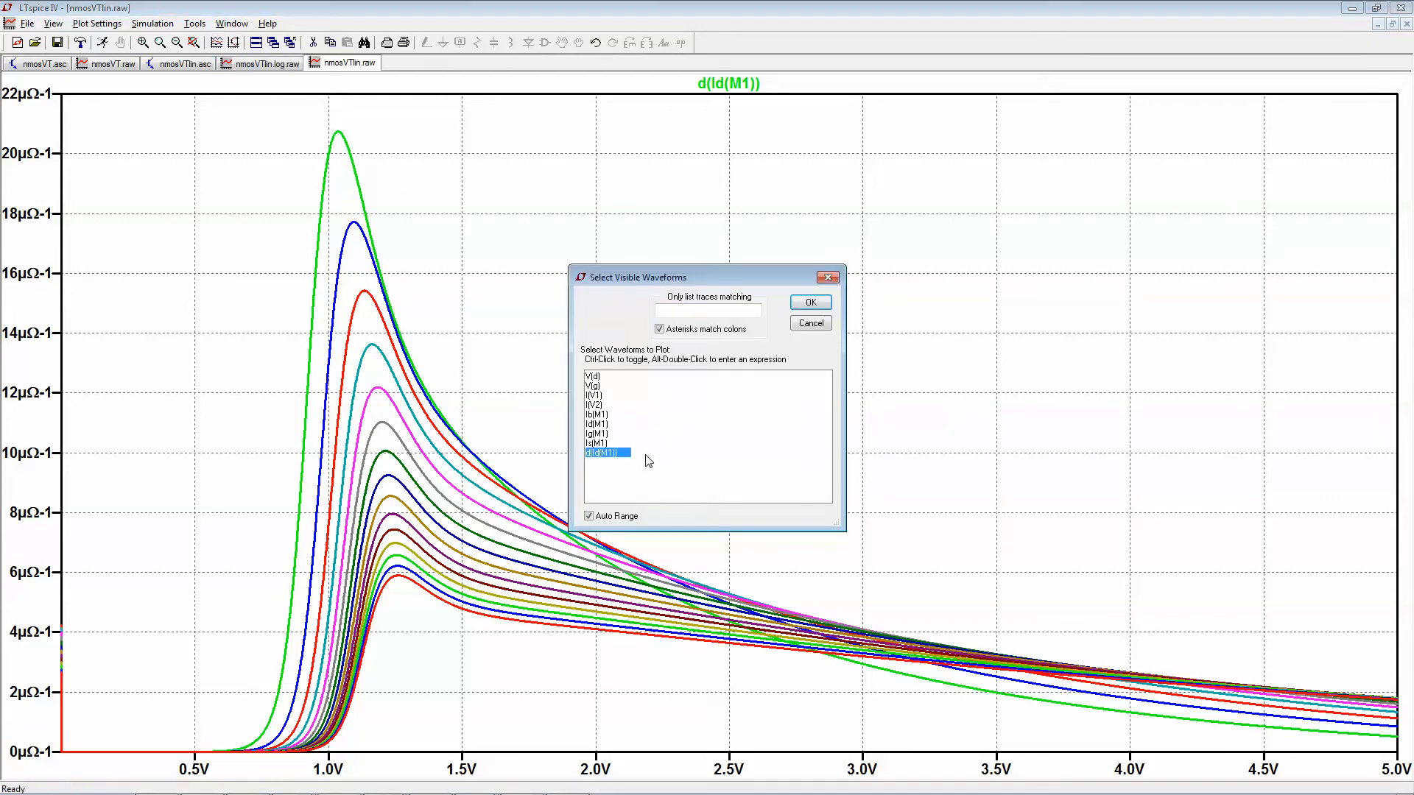
pyautogui.keyDown('ctrl'); pyautogui.click(616, 425); pyautogui.keyUp('ctrl')
pyautogui.click(811, 303)
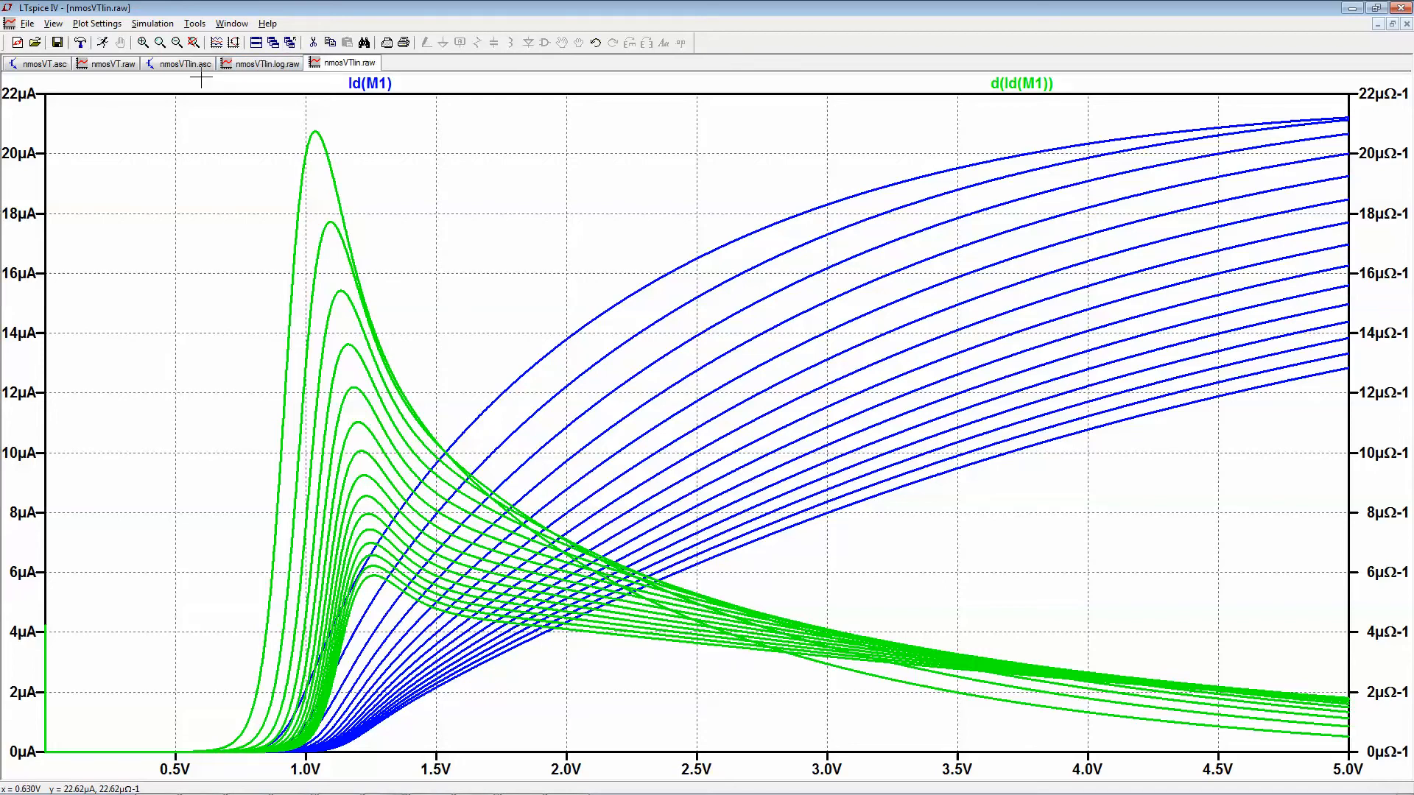
# Review the nmosVTlin .MEAS directives and change the expression in the nmosVTlin.log.raw plot to d(-(idmax-gmax*vgmax)/gmax).
pyautogui.click(195, 65)
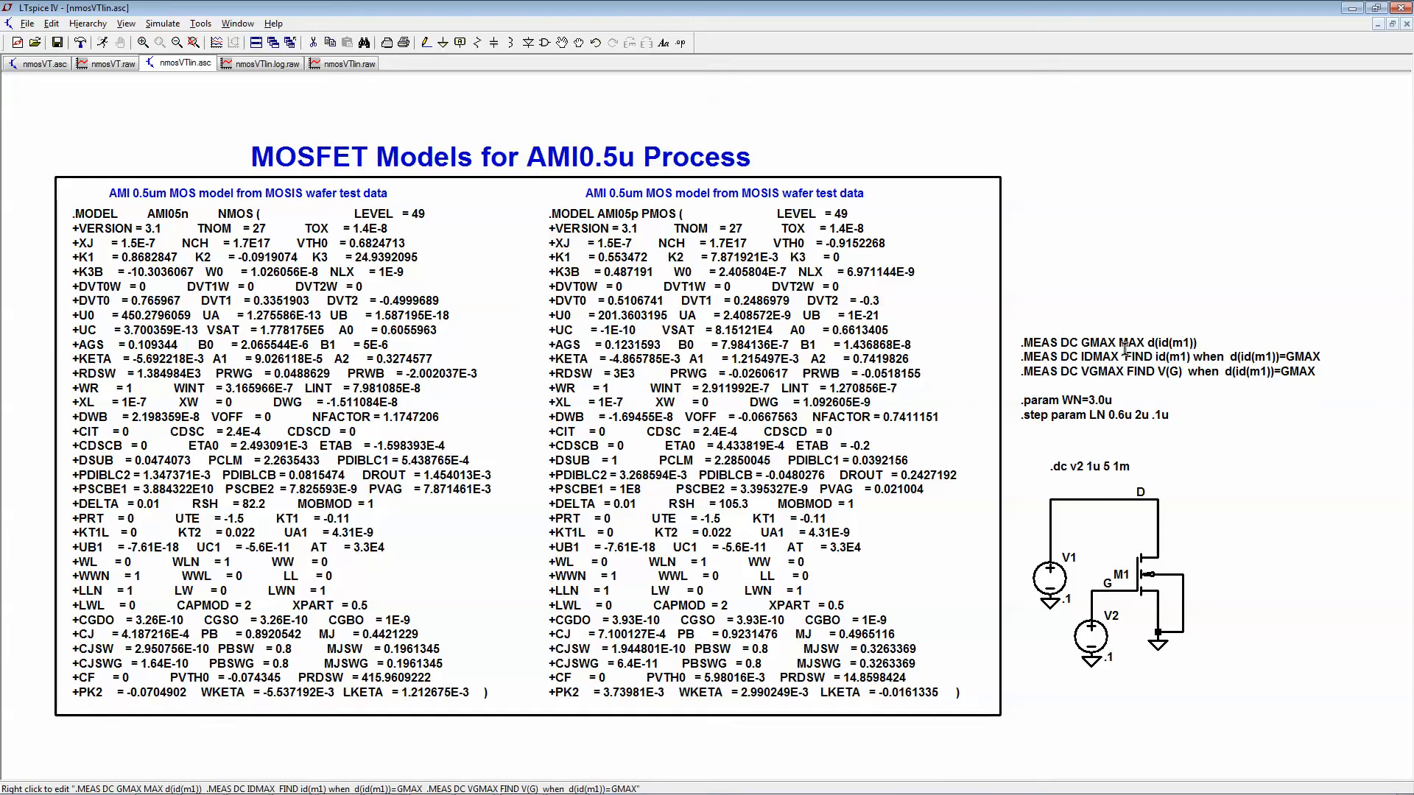
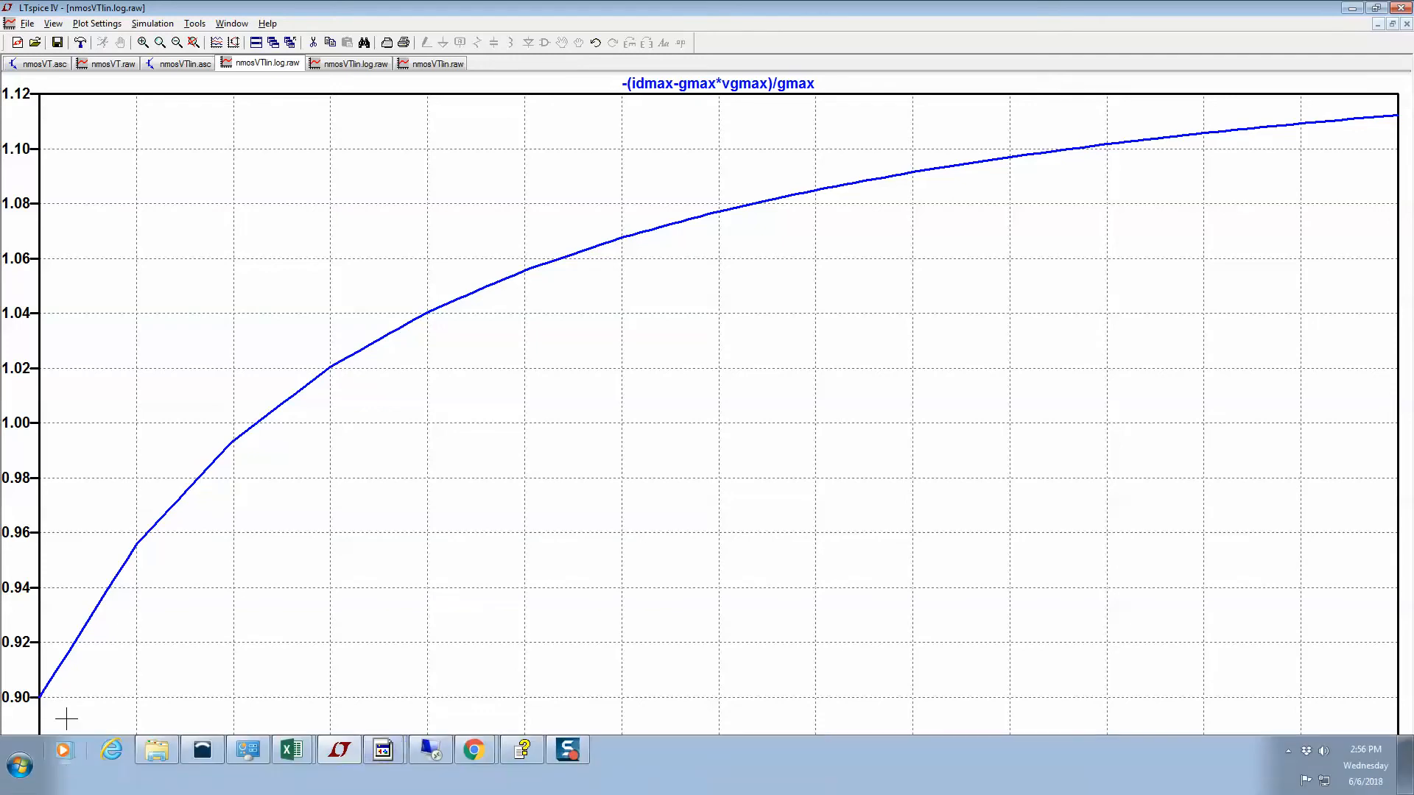
pyautogui.rightClick(672, 86)
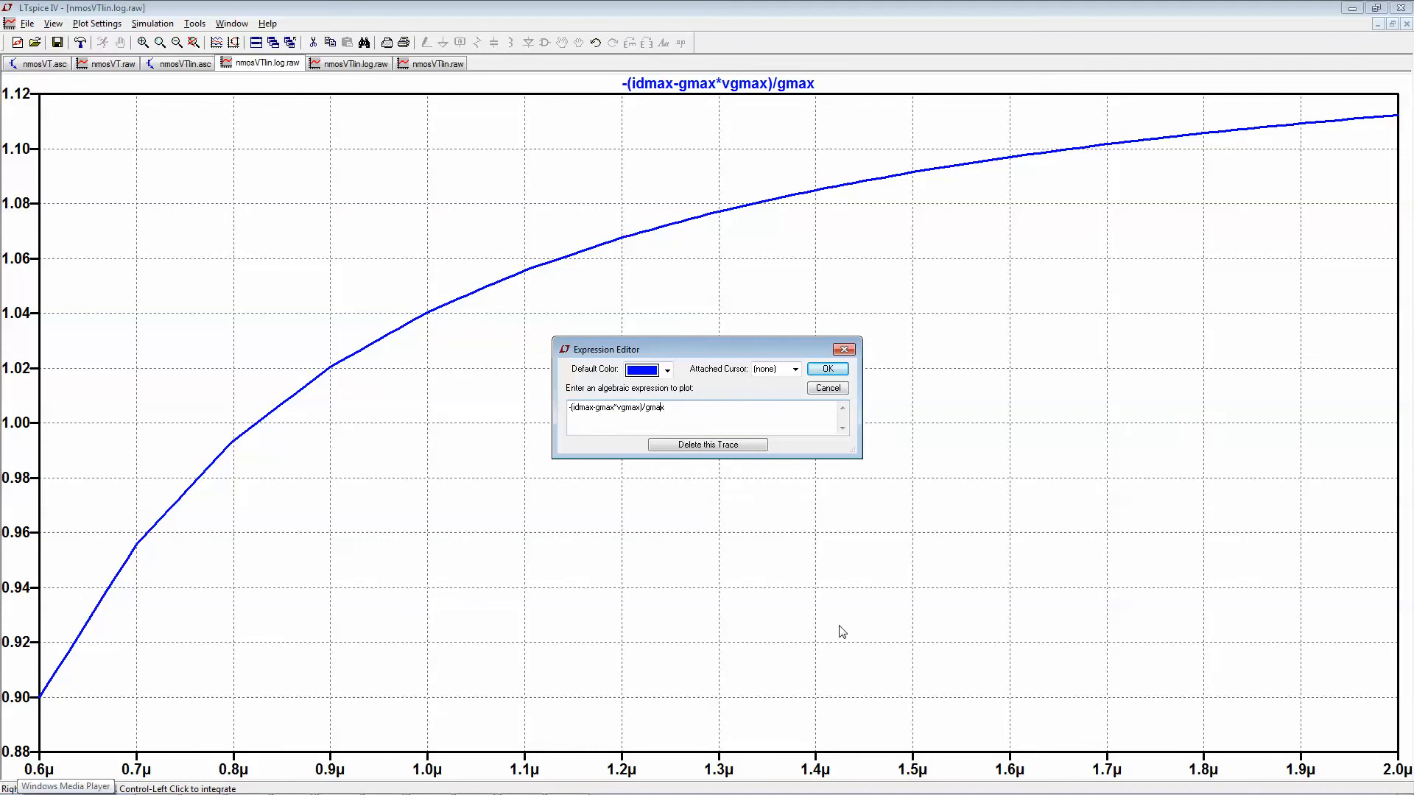
pyautogui.write('d(')
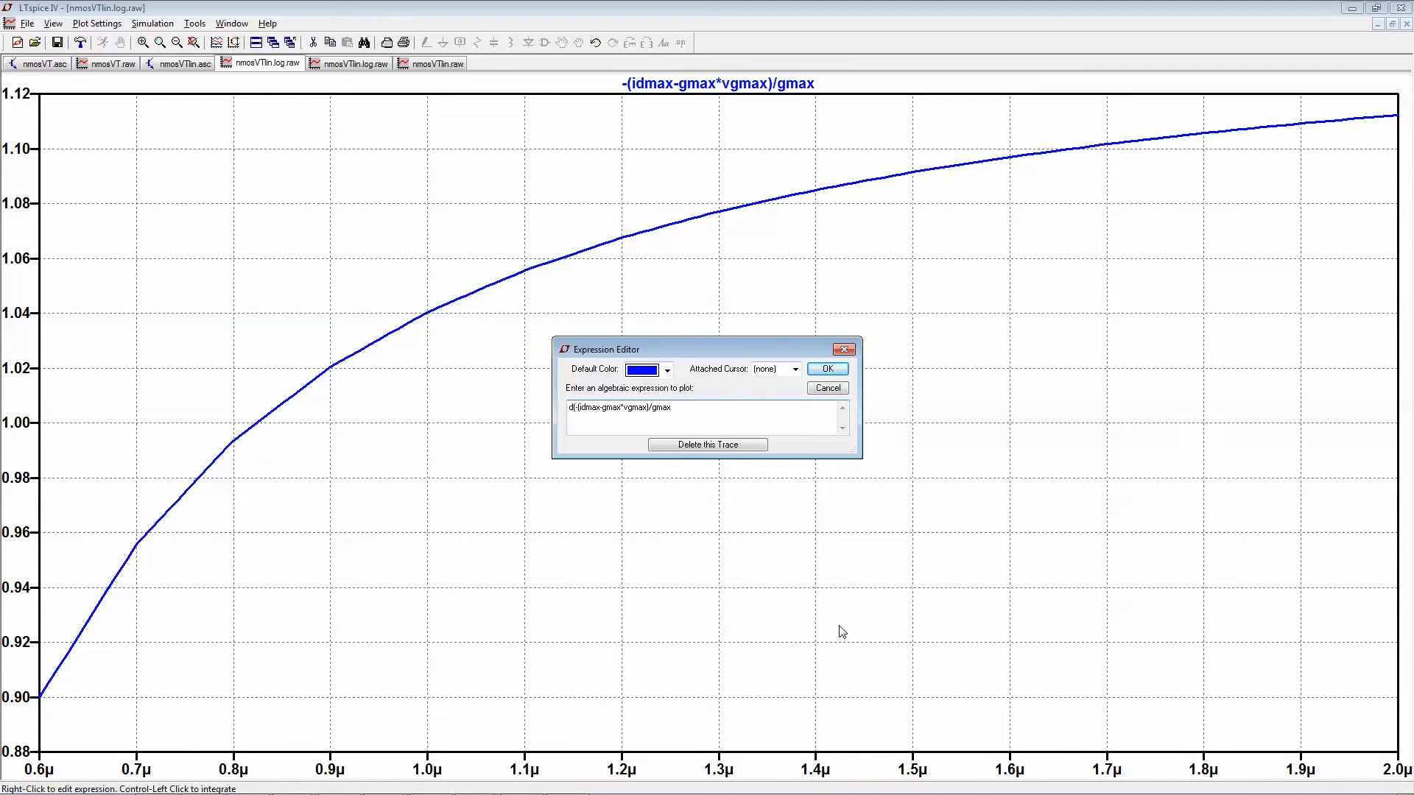
pyautogui.write(')')
pyautogui.press('Return')
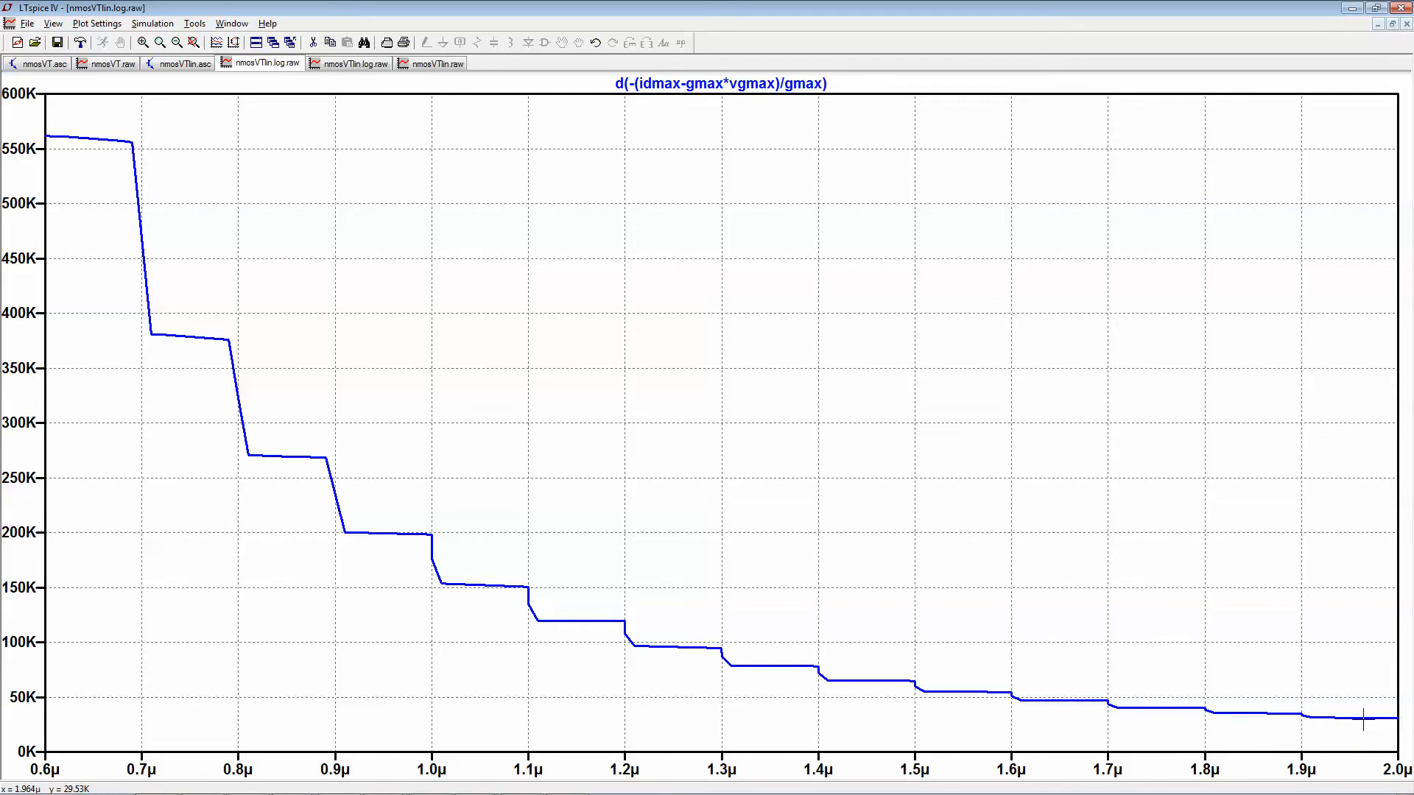
# Close the nmosVTlin.raw plot window and return to the nmosVTlin schematic.
pyautogui.click(186, 65)
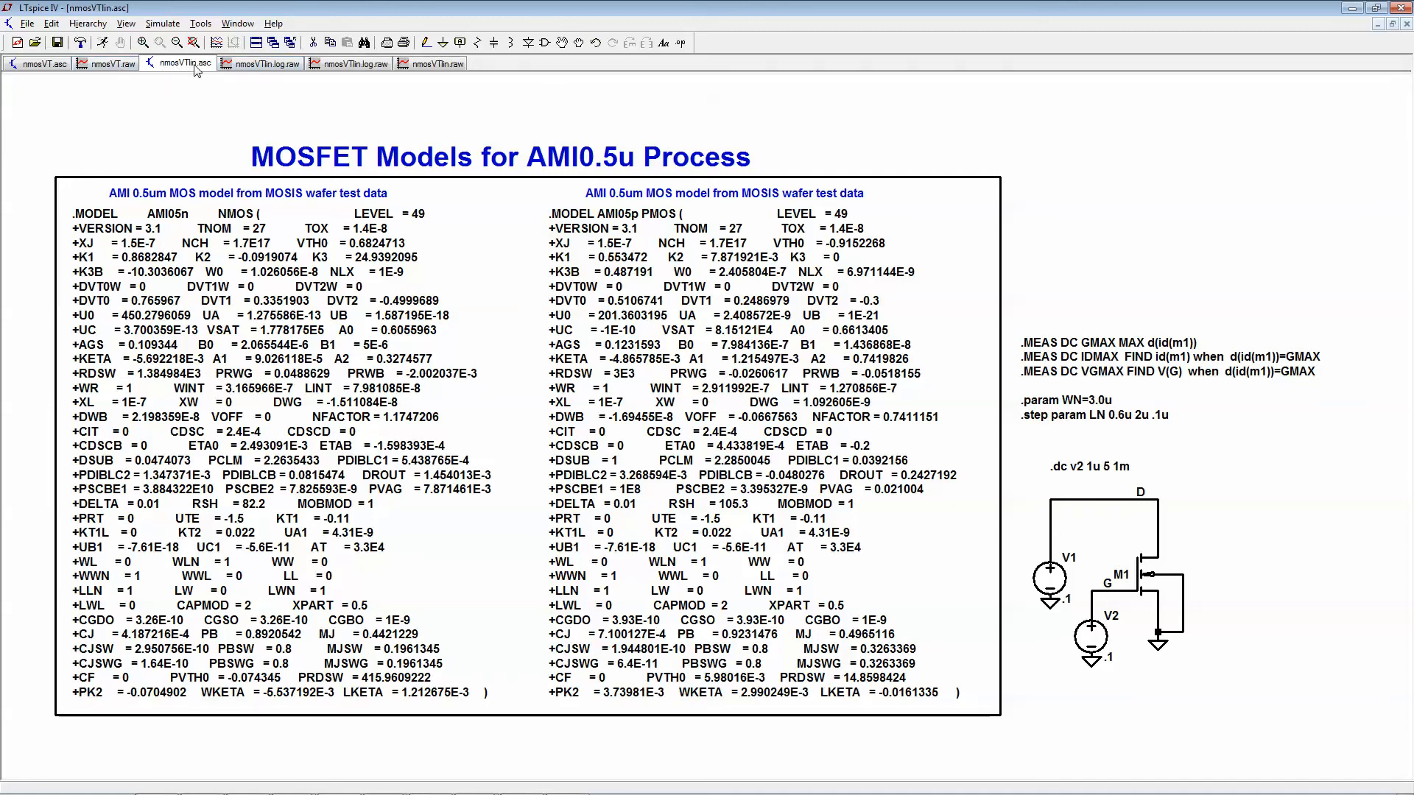
pyautogui.click(438, 64)
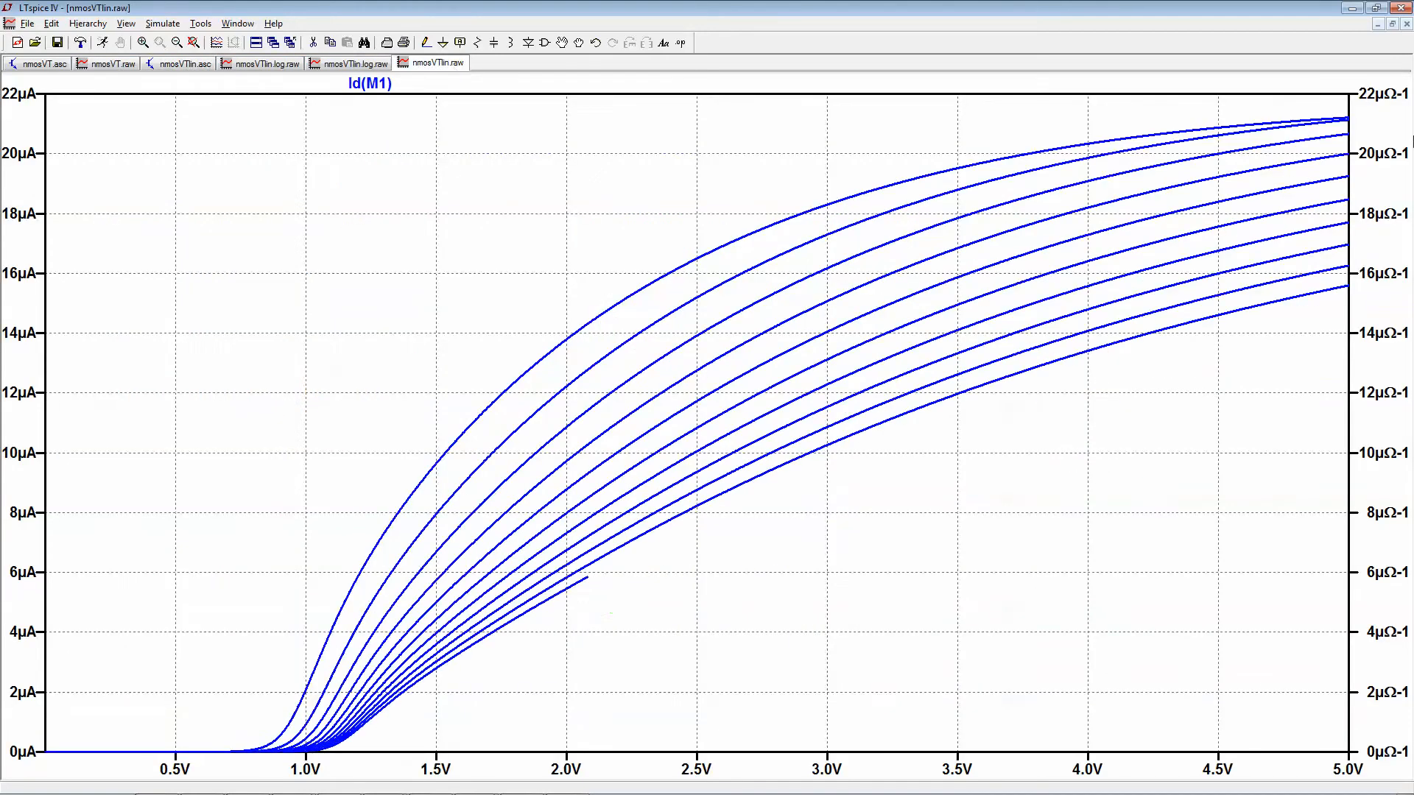
pyautogui.click(1406, 23)
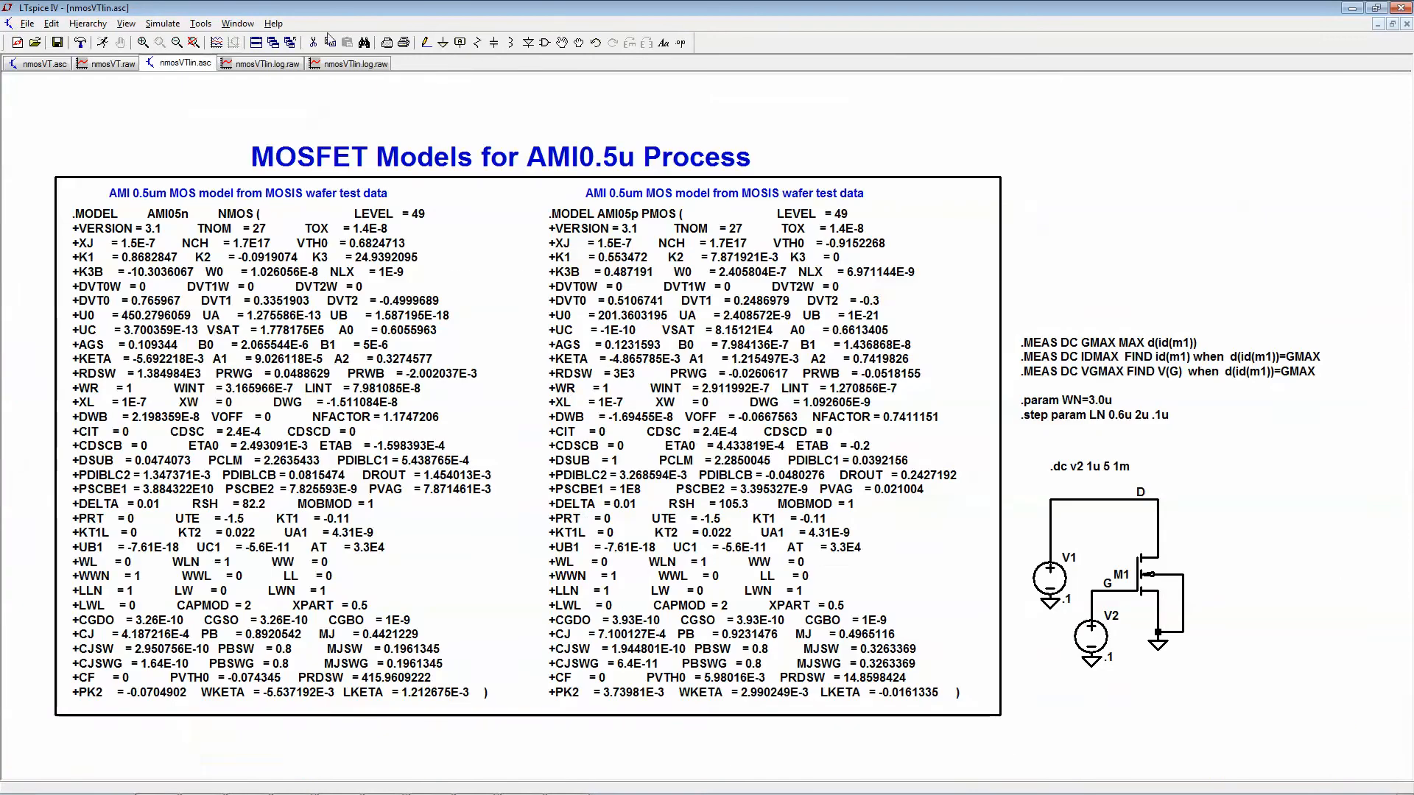
# Set the LN sweep directive to step from 0.6u to 4u in .05u increments and run the simulation.
pyautogui.rightClick(1096, 413)
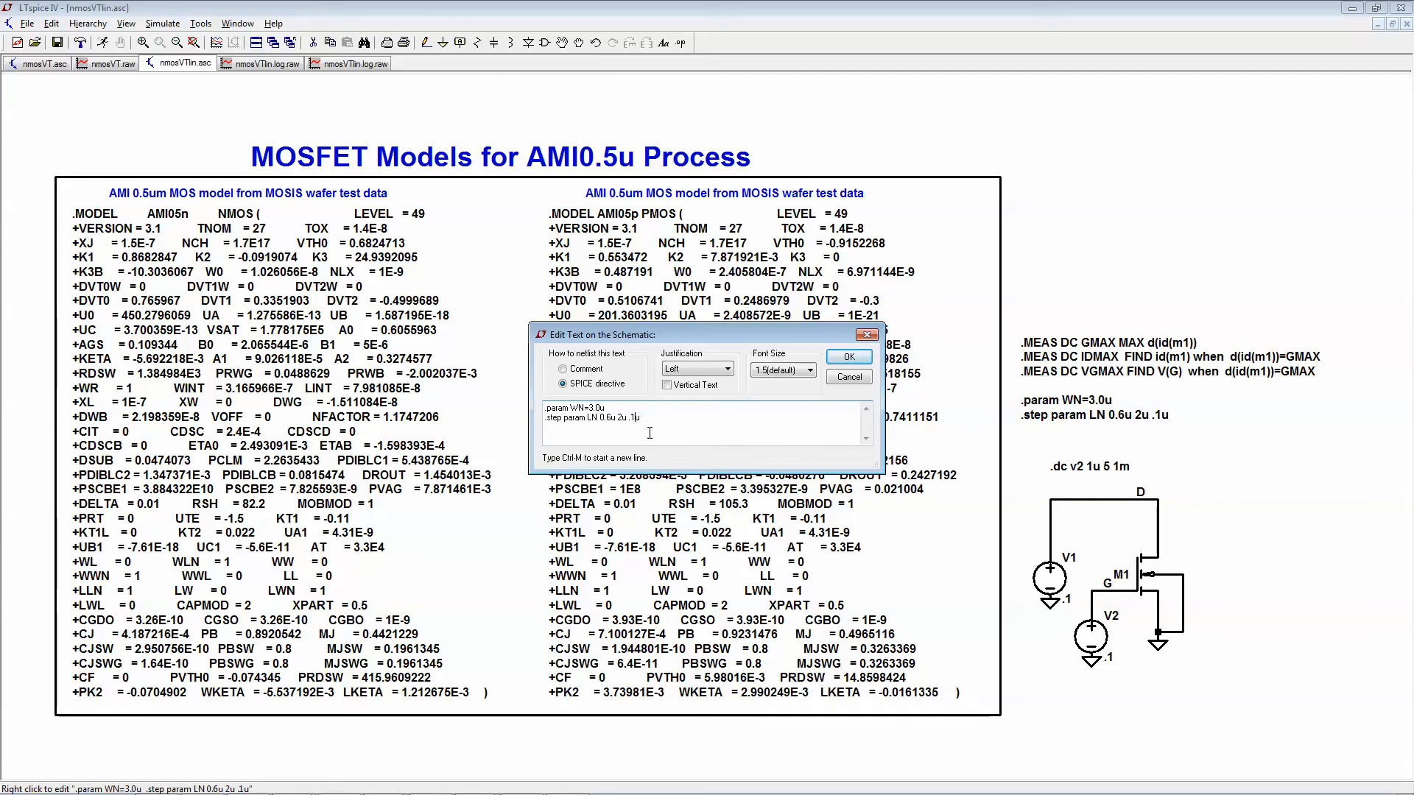
pyautogui.write('0')
pyautogui.press('BackSpace')
pyautogui.write('4')
pyautogui.click(832, 359)
pyautogui.click(102, 42)
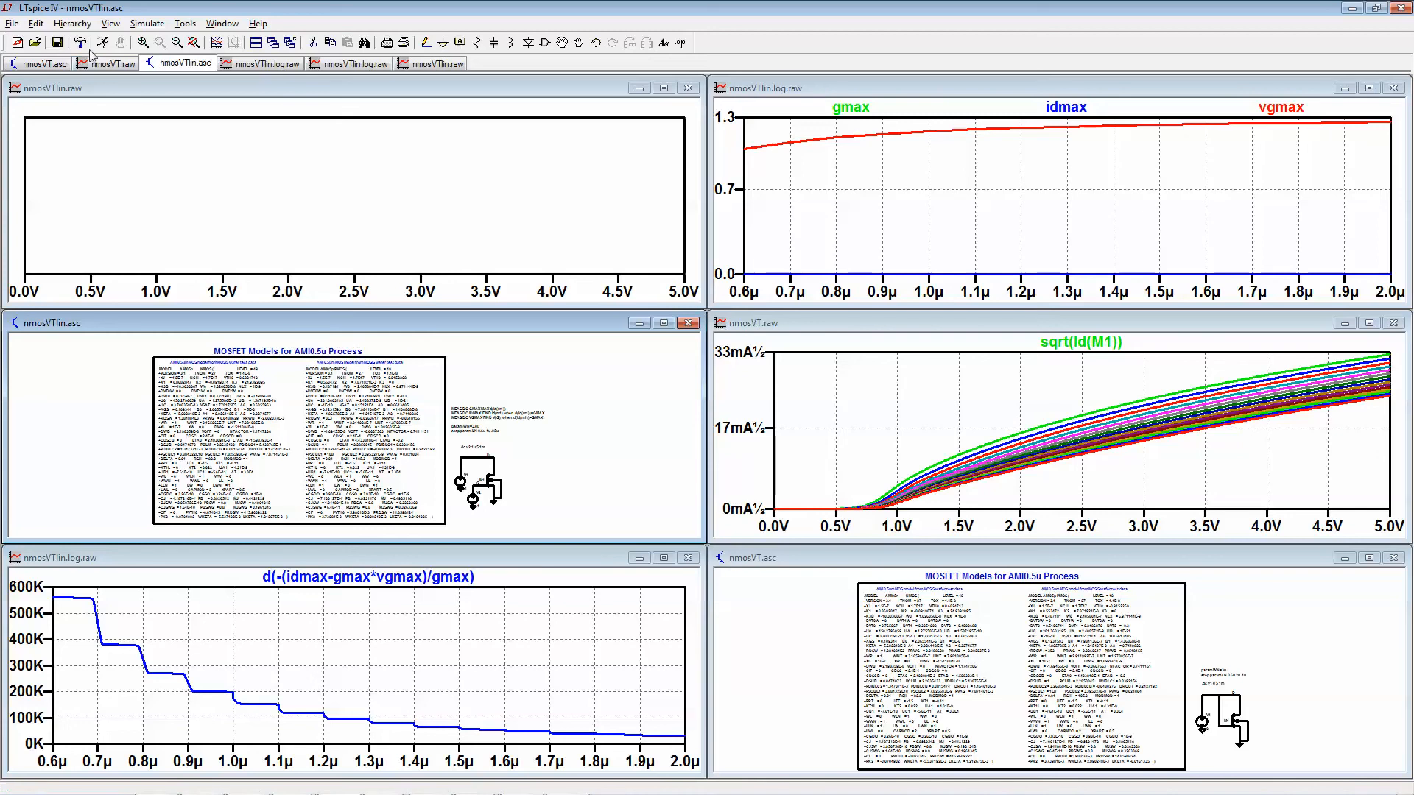
# Open the SPICE error log of nmosVTlin and plot its stepped .meas data in a new waveform window.
pyautogui.click(109, 26)
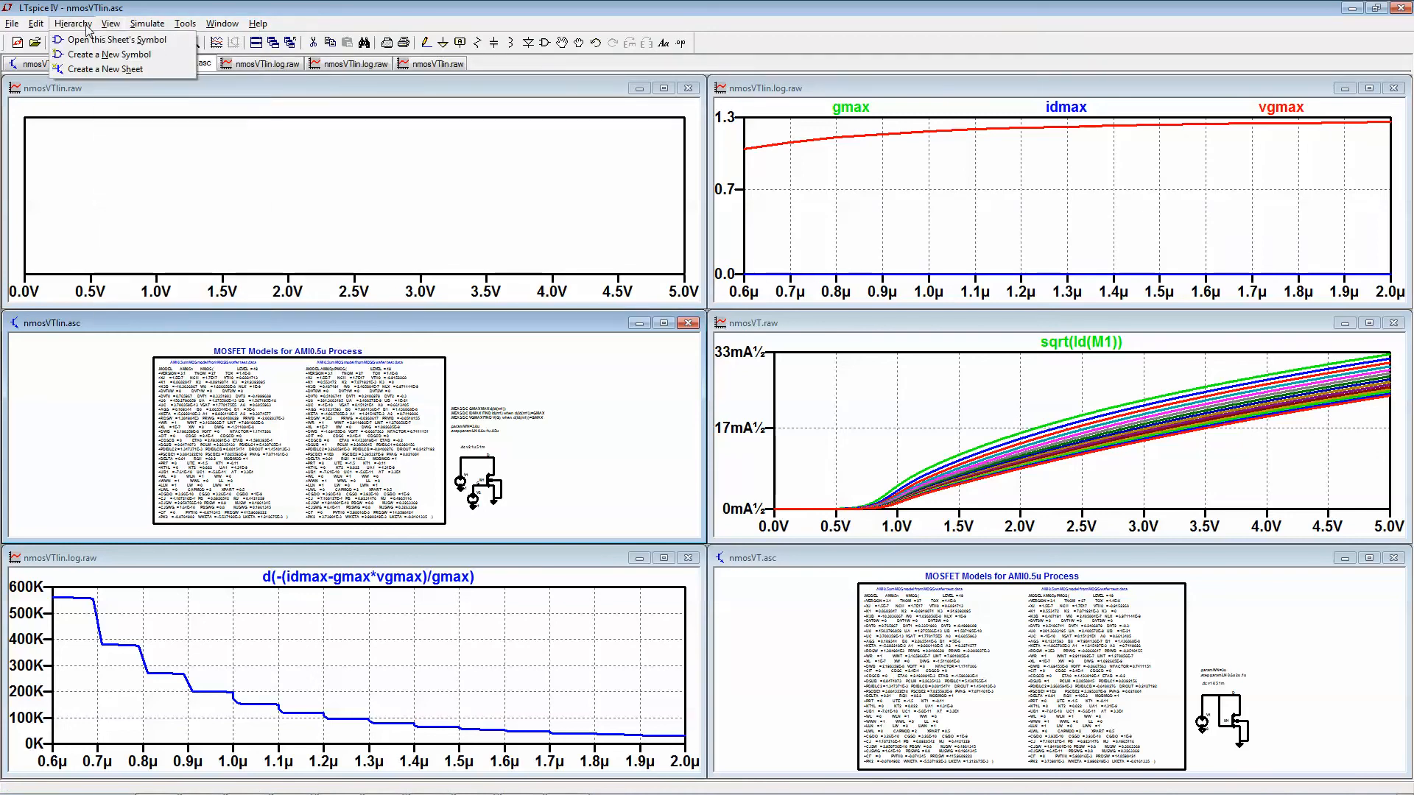
pyautogui.click(88, 379)
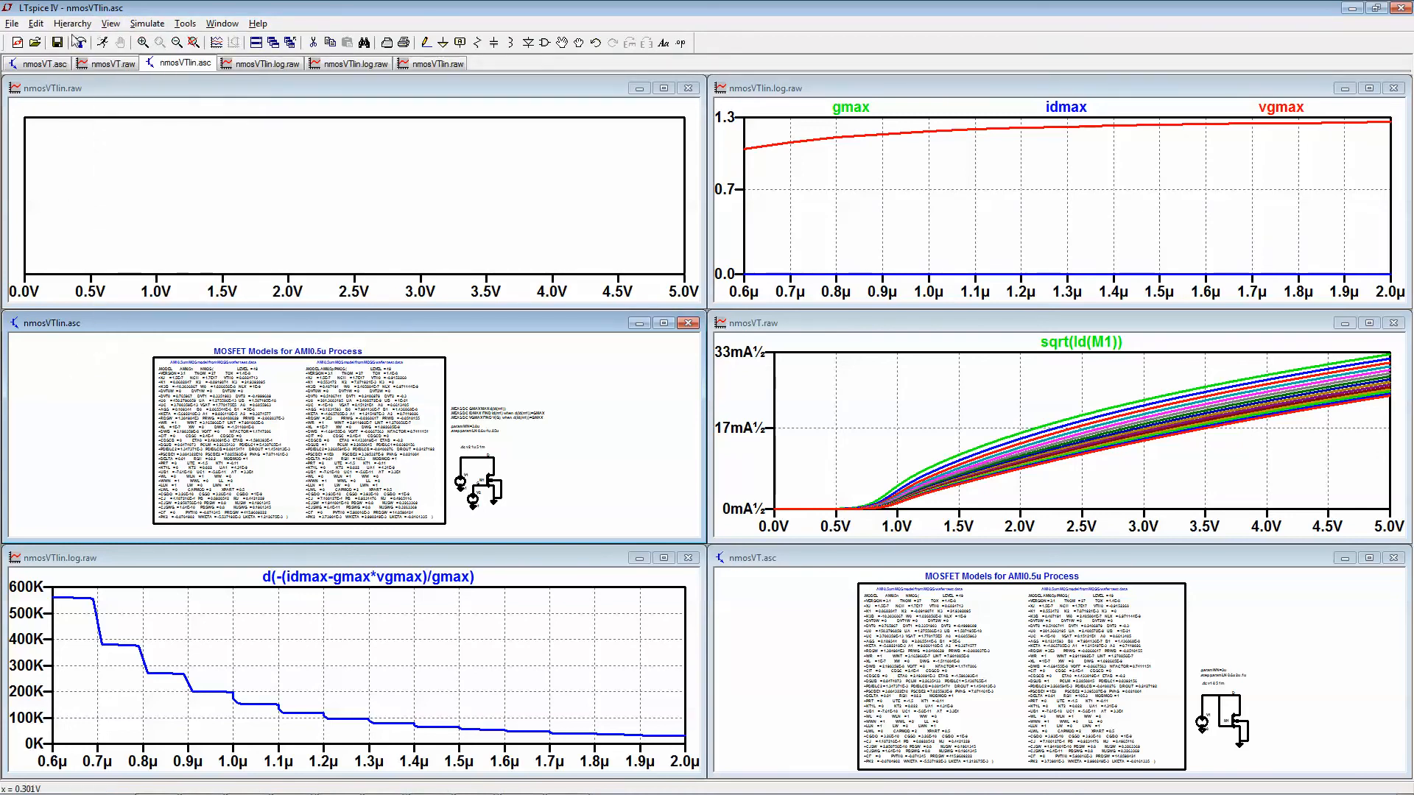
pyautogui.click(111, 26)
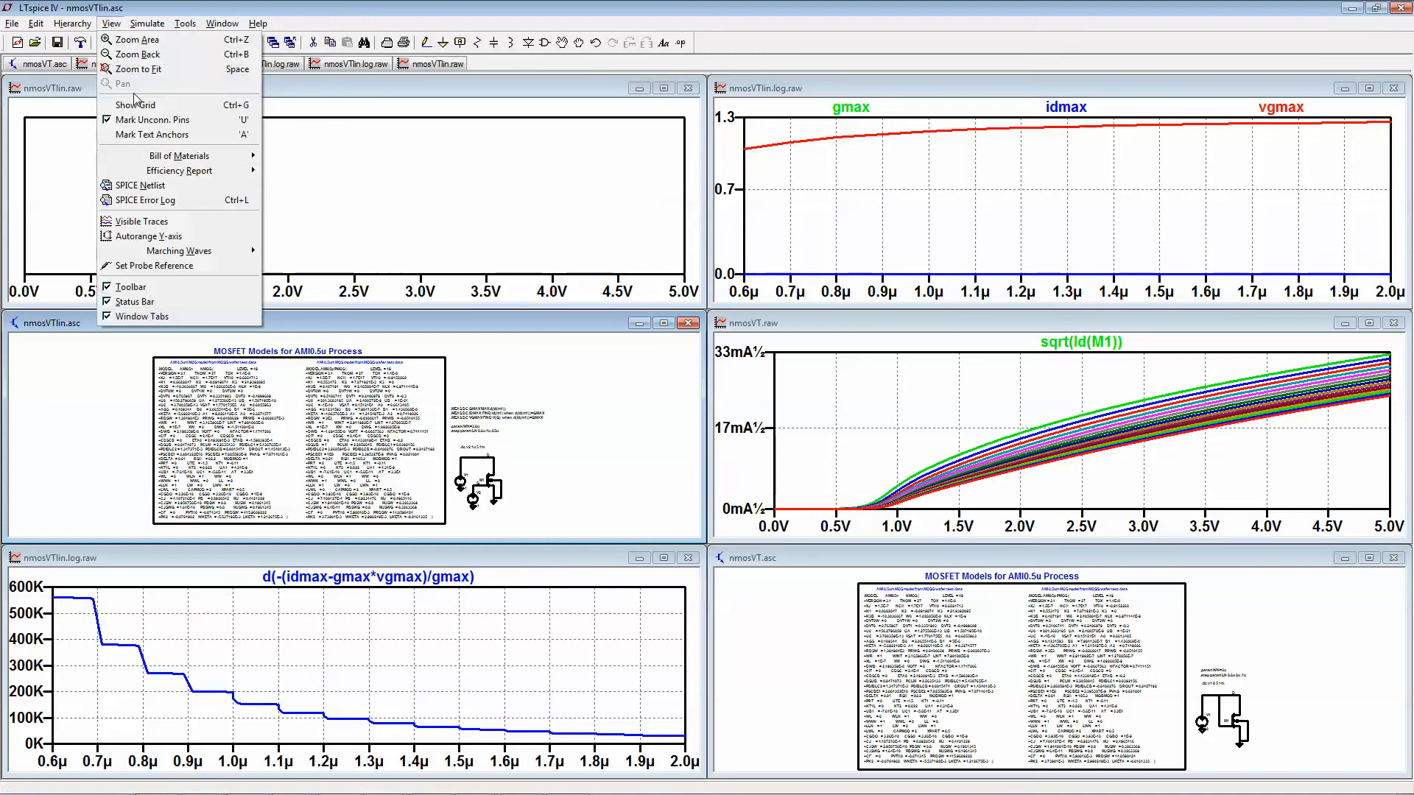
pyautogui.click(155, 210)
pyautogui.rightClick(591, 344)
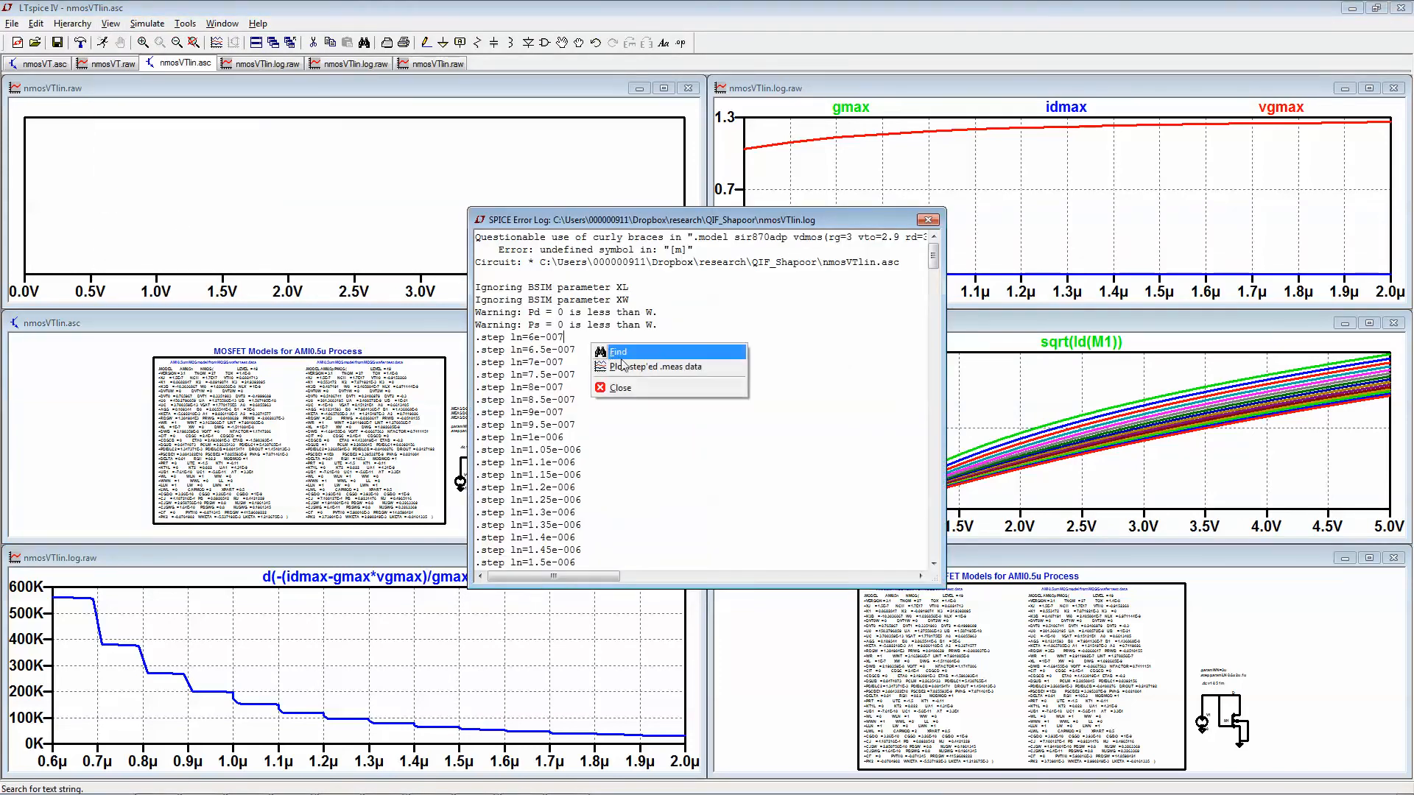
pyautogui.click(625, 365)
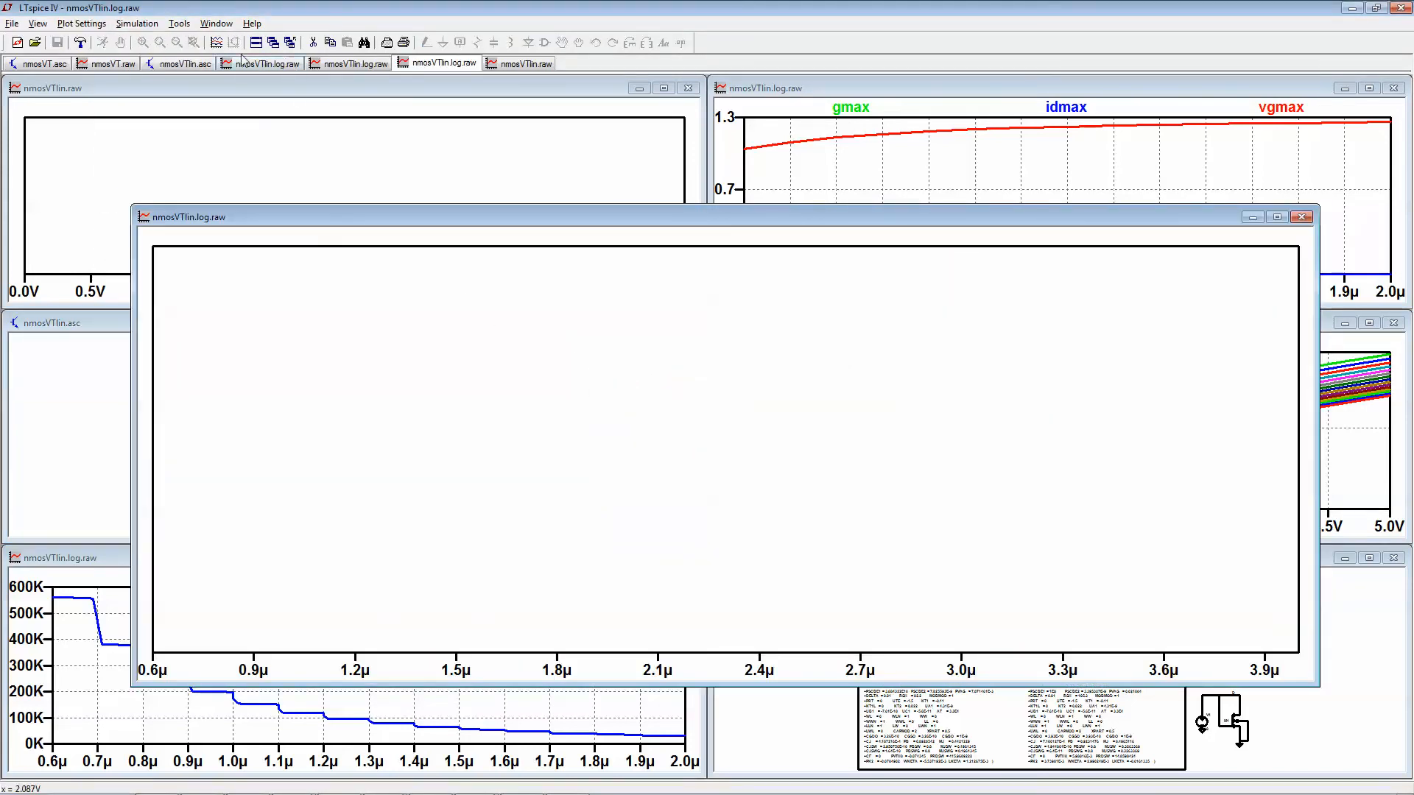
# Add the gmax trace to the new, empty nmosVTlin.log.raw plot.
pyautogui.click(216, 42)
pyautogui.click(600, 377)
pyautogui.click(810, 303)
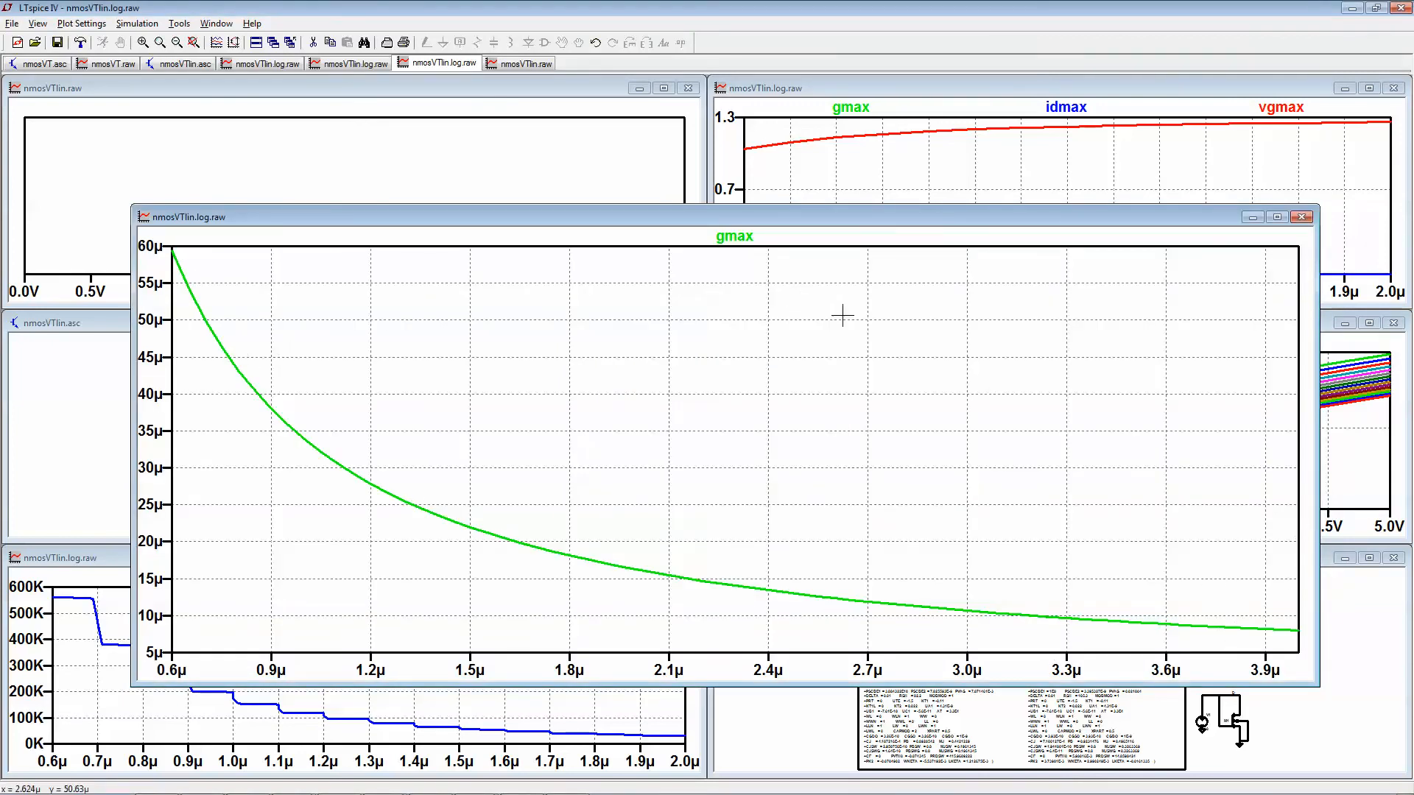
# Maximize the nmosVTlin.log.raw plot of the stepped derivative and copy its trace expression d(-(idmax-gmax*vgmax)/gmax).
pyautogui.moveTo(703, 205); pyautogui.dragTo(1039, 189)
pyautogui.doubleClick(320, 556)
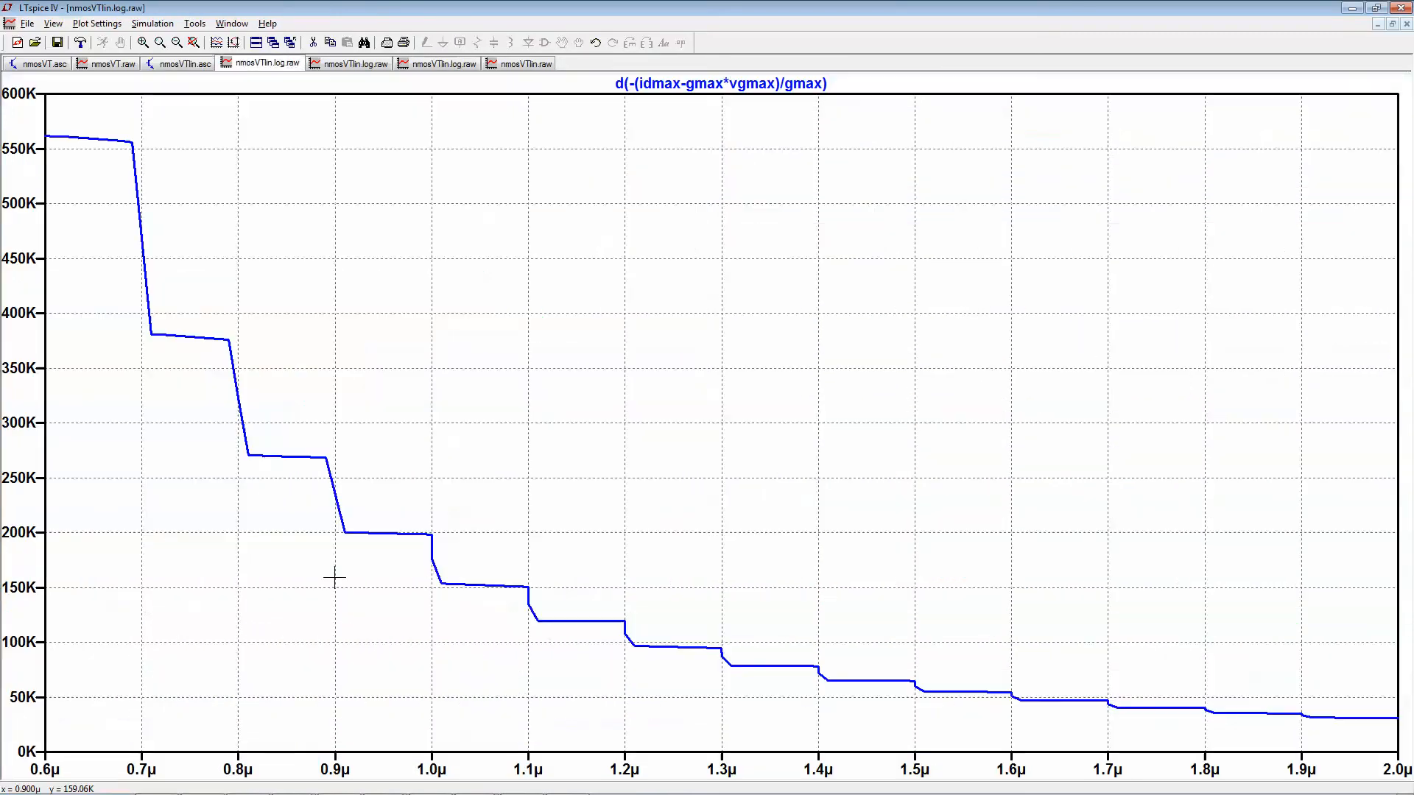
pyautogui.click(690, 83)
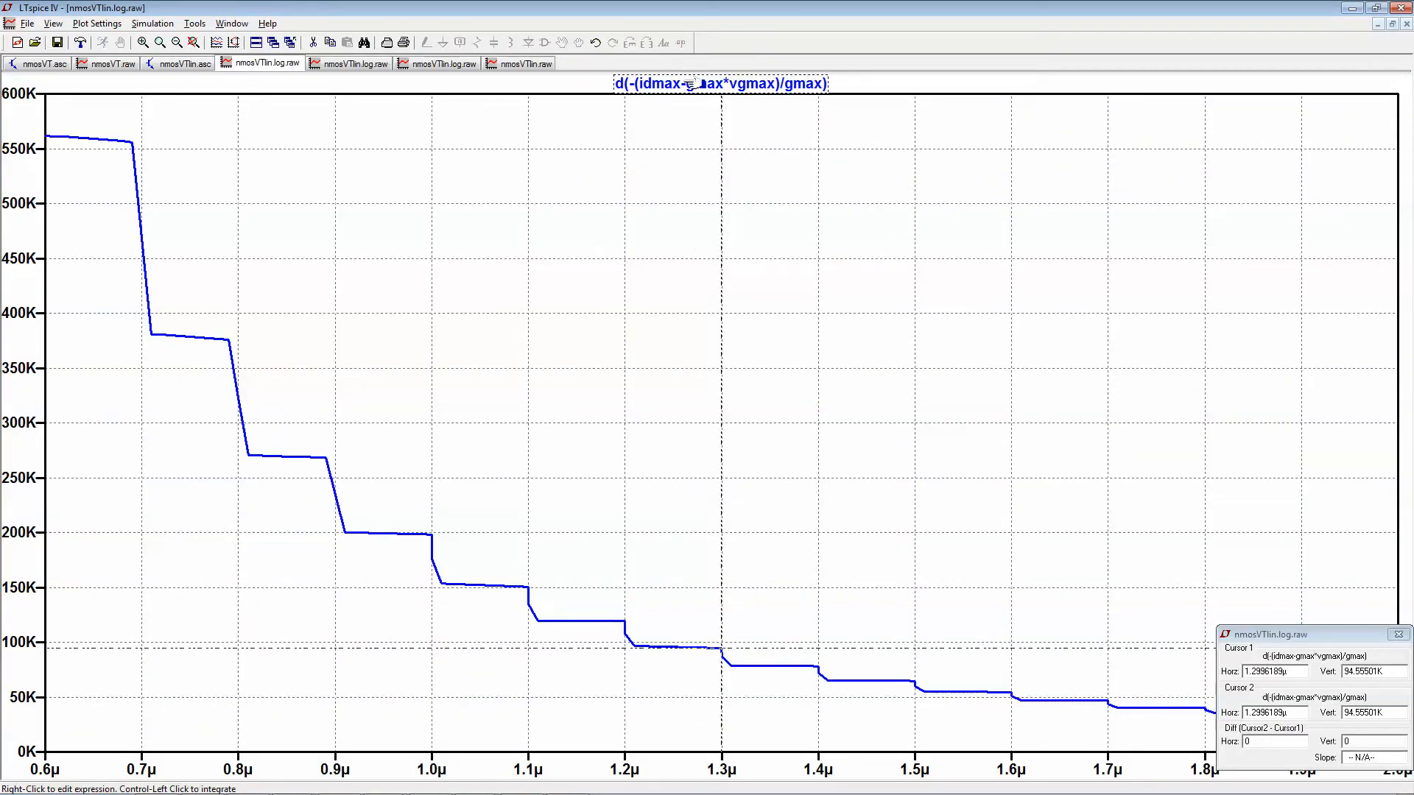
pyautogui.rightClick(690, 83)
pyautogui.moveTo(682, 416); pyautogui.dragTo(429, 416)
pyautogui.hotkey('ctrl', 'c')
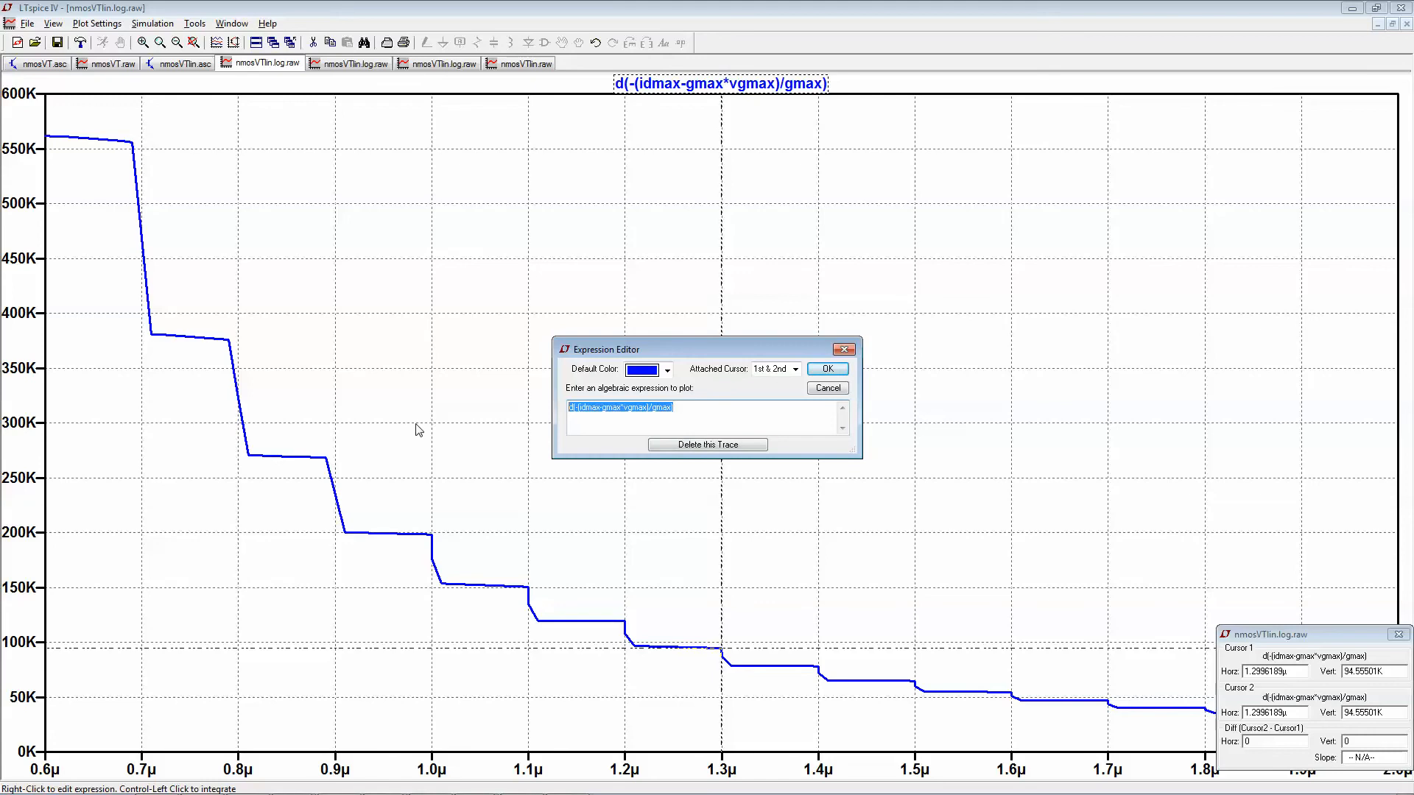
pyautogui.click(825, 370)
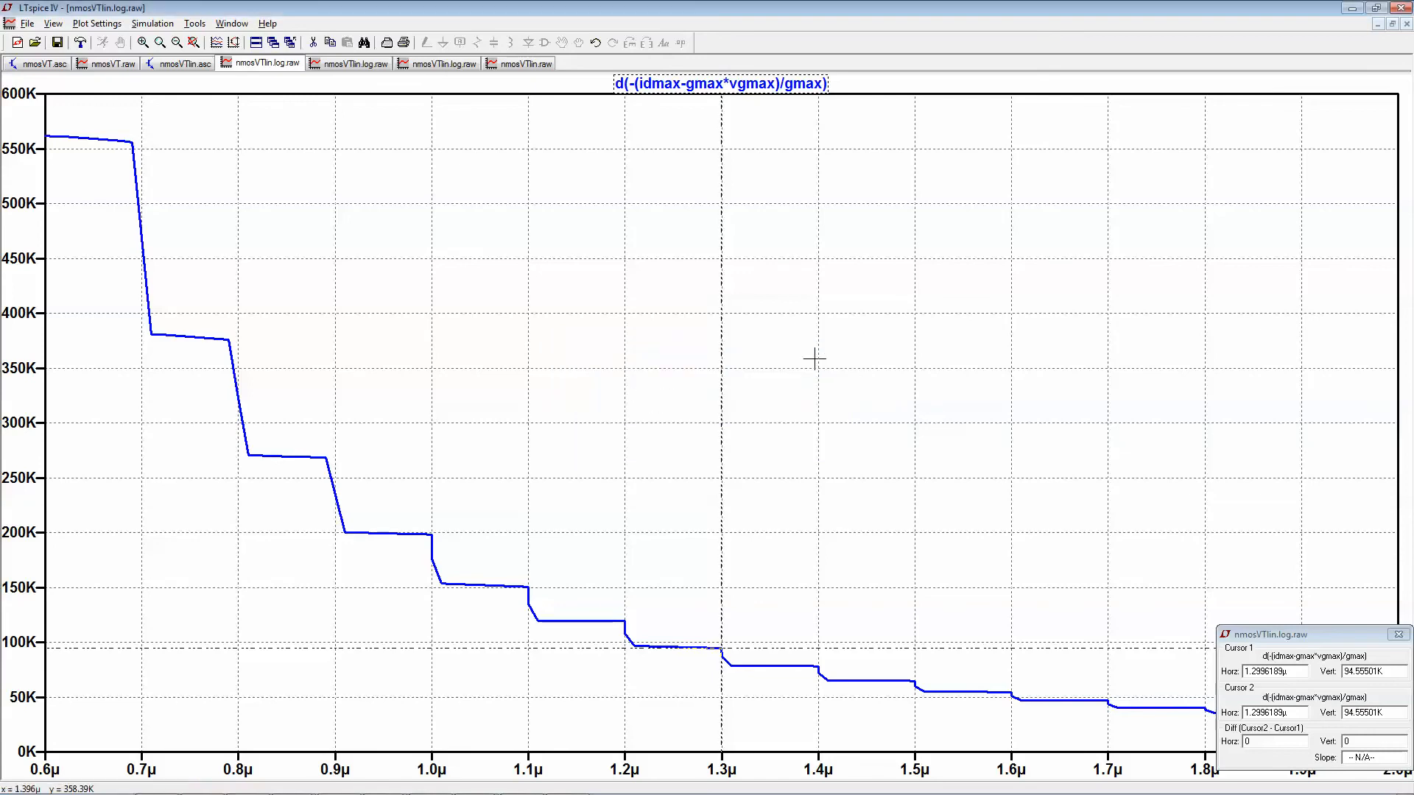
# Replace the idmax trace's expression in the three-trace nmosVTlin.log.raw plot with d(-(idmax-gmax*vgmax)/gmax).
pyautogui.click(357, 64)
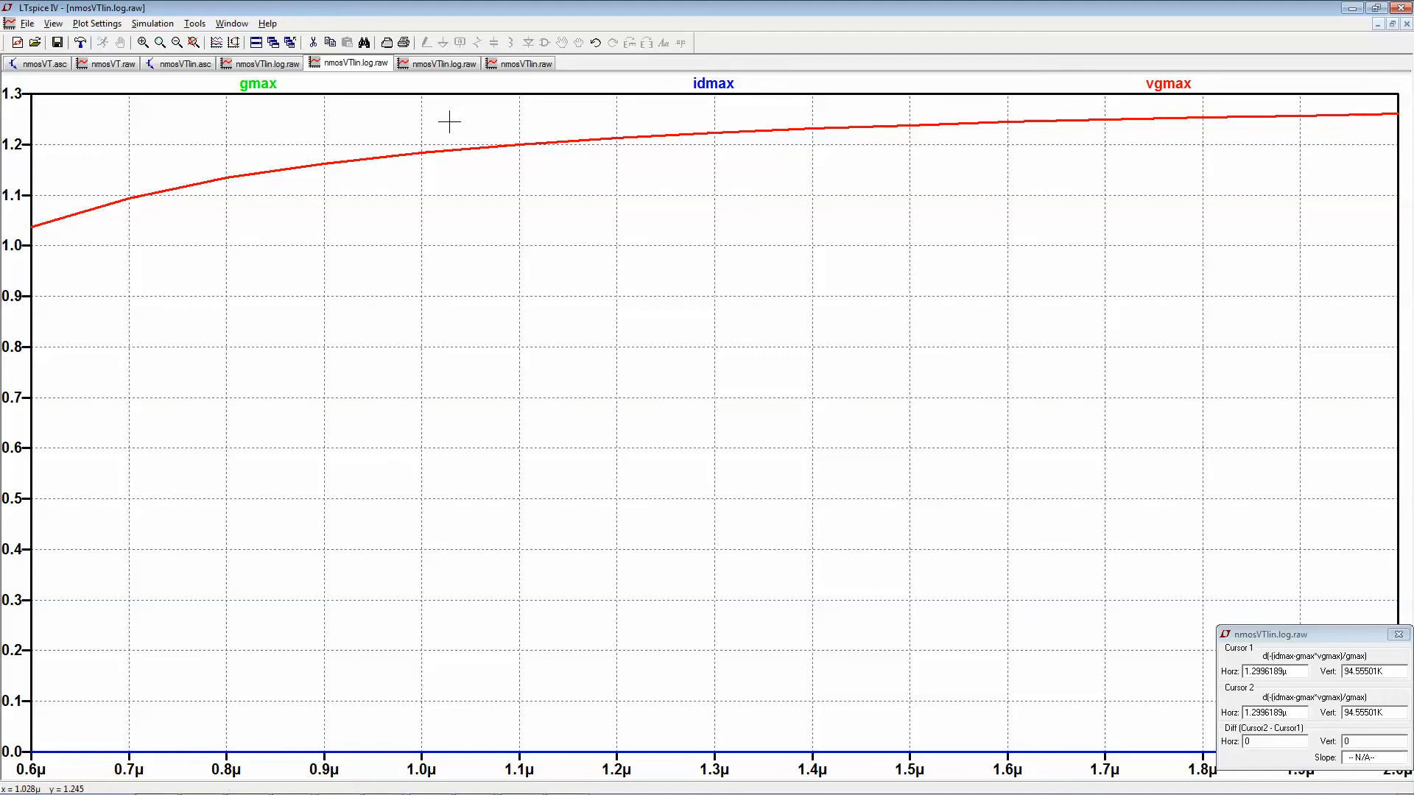
pyautogui.click(718, 84)
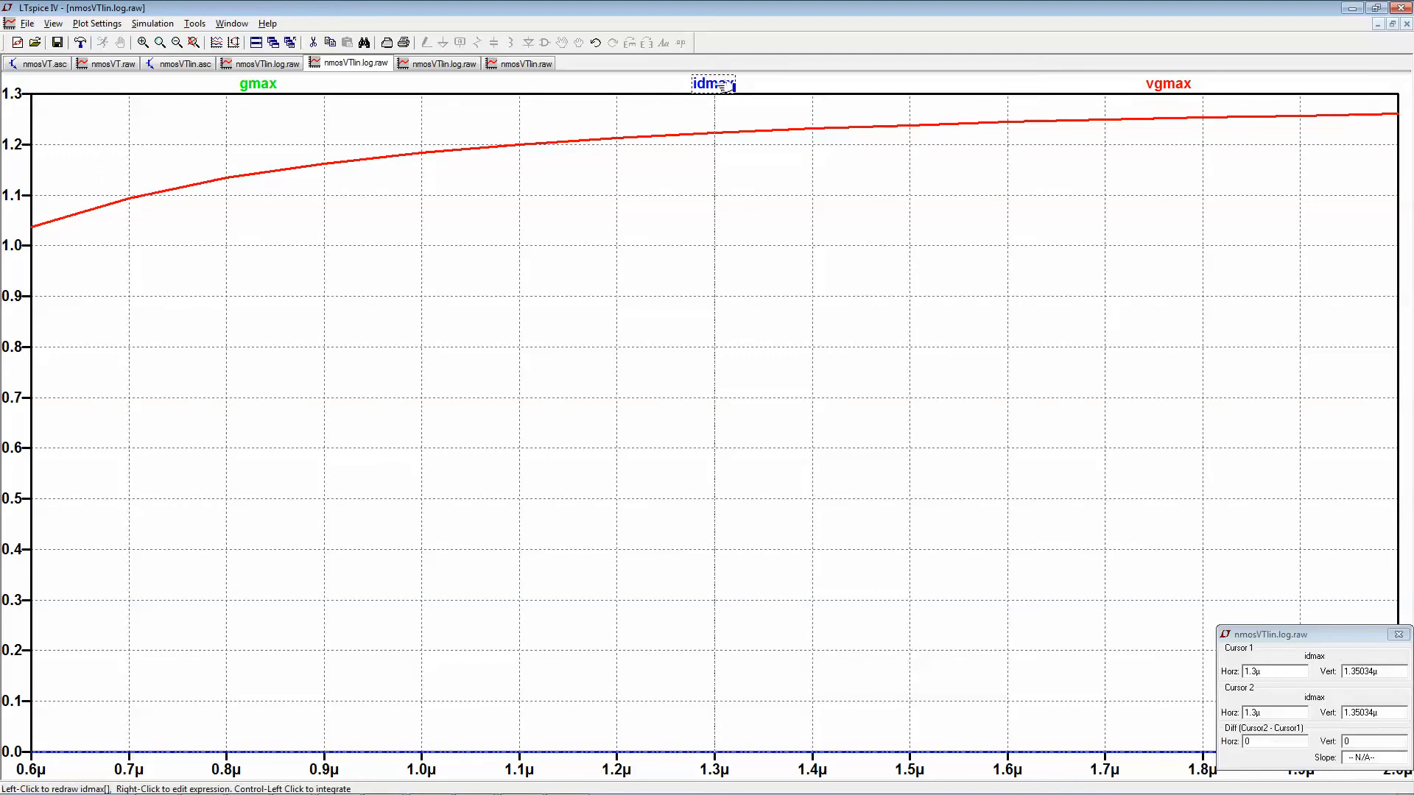
pyautogui.rightClick(718, 86)
pyautogui.moveTo(662, 423); pyautogui.dragTo(460, 441)
pyautogui.hotkey('ctrl', 'v')
pyautogui.click(827, 368)
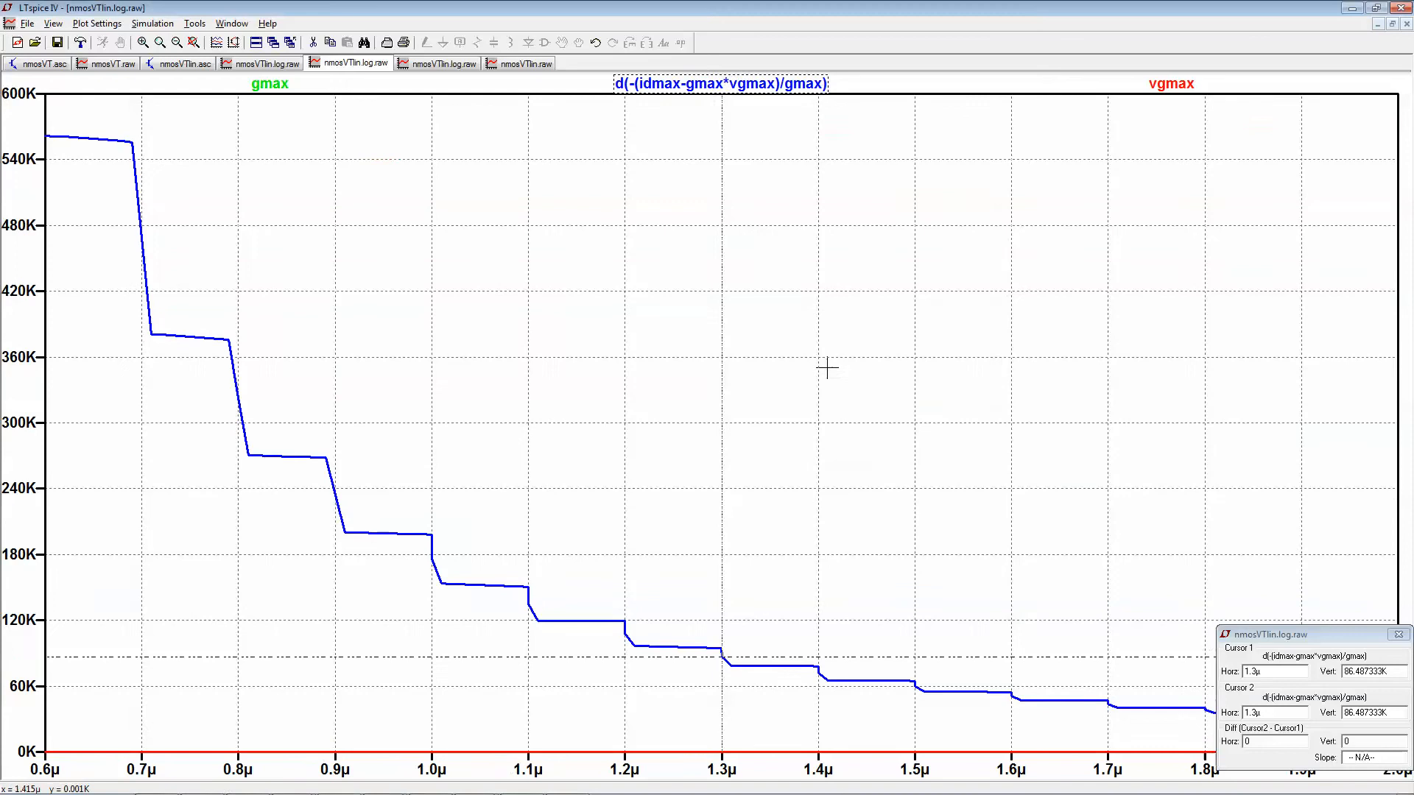
# Delete the gmax and vgmax traces from this plot and close the cursor readout.
pyautogui.press('Delete')
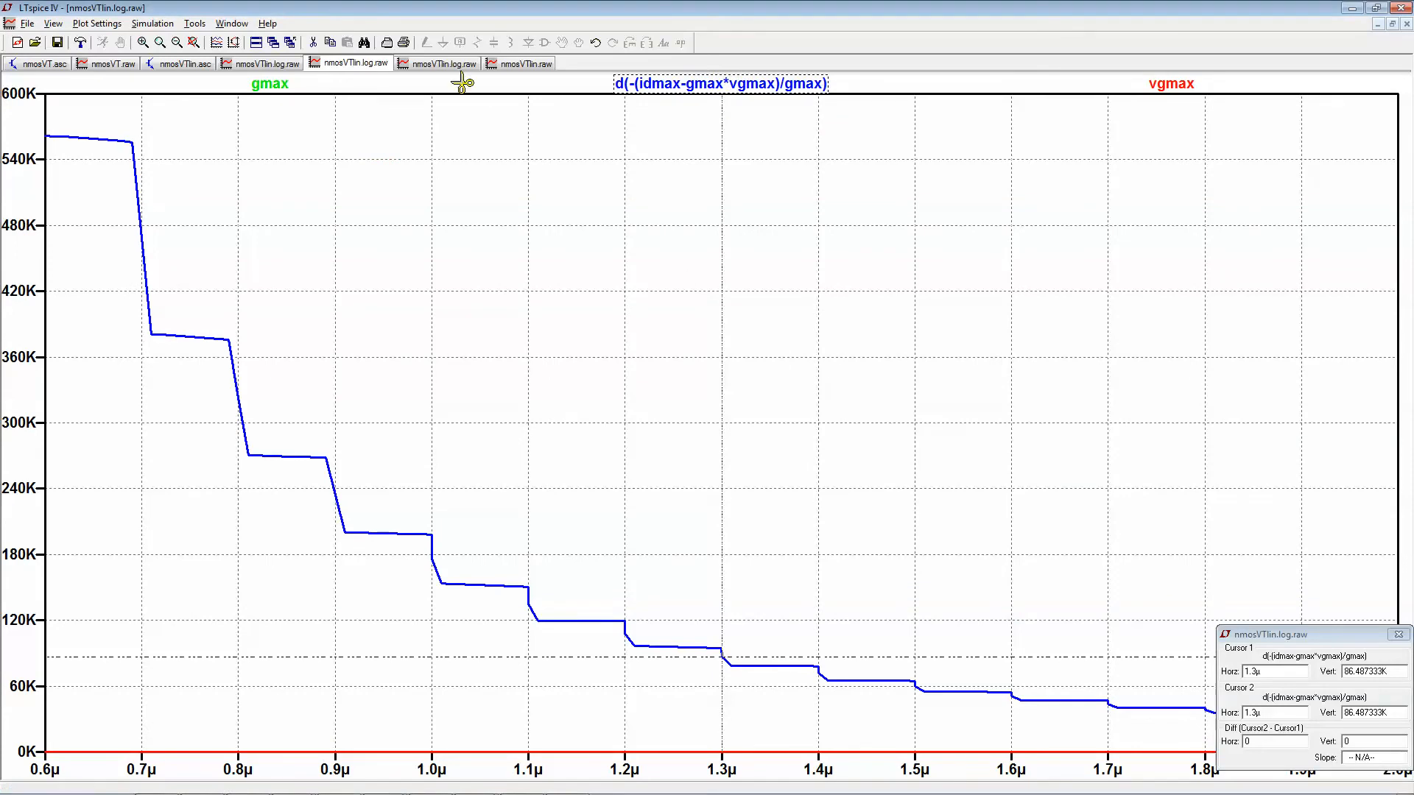
pyautogui.click(261, 85)
pyautogui.click(1054, 81)
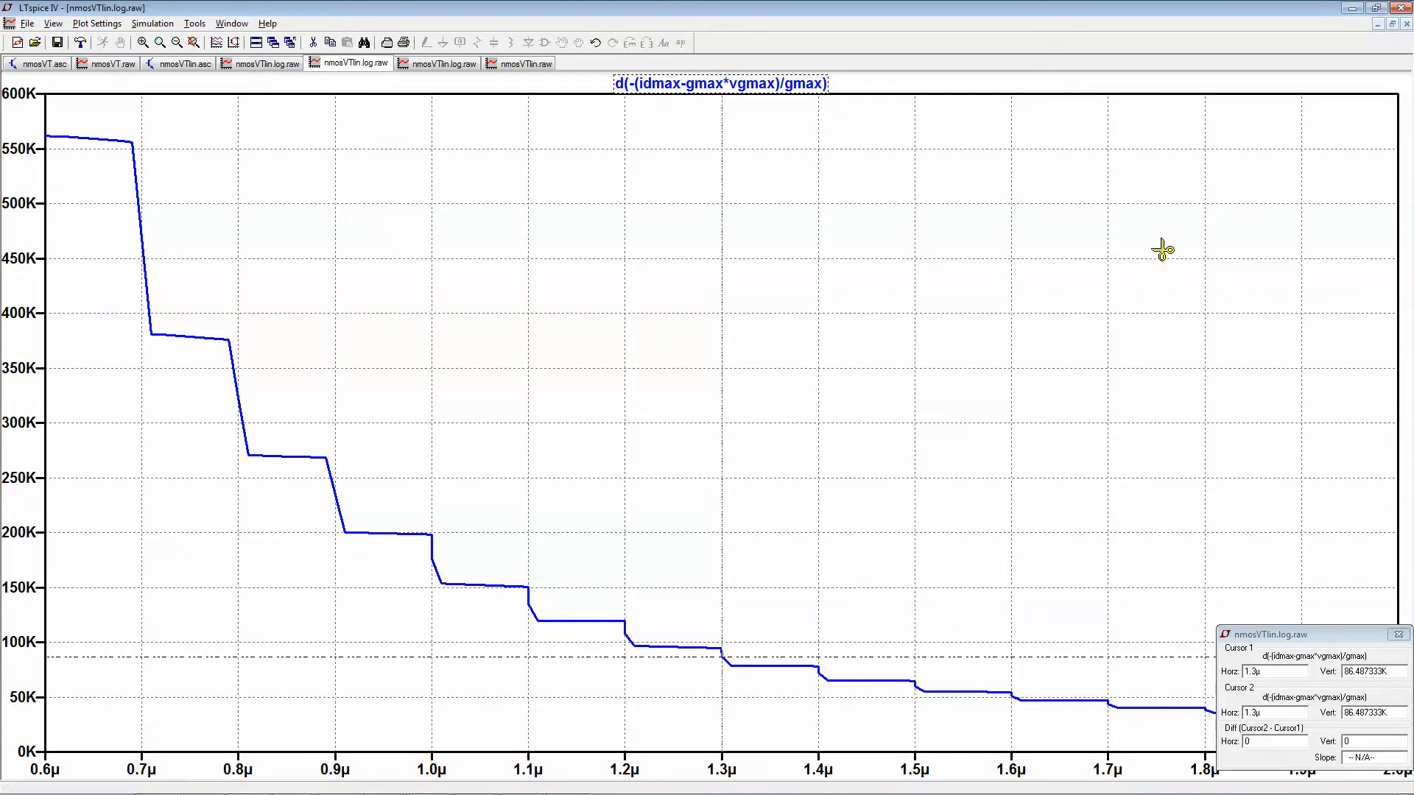
pyautogui.click(1399, 634)
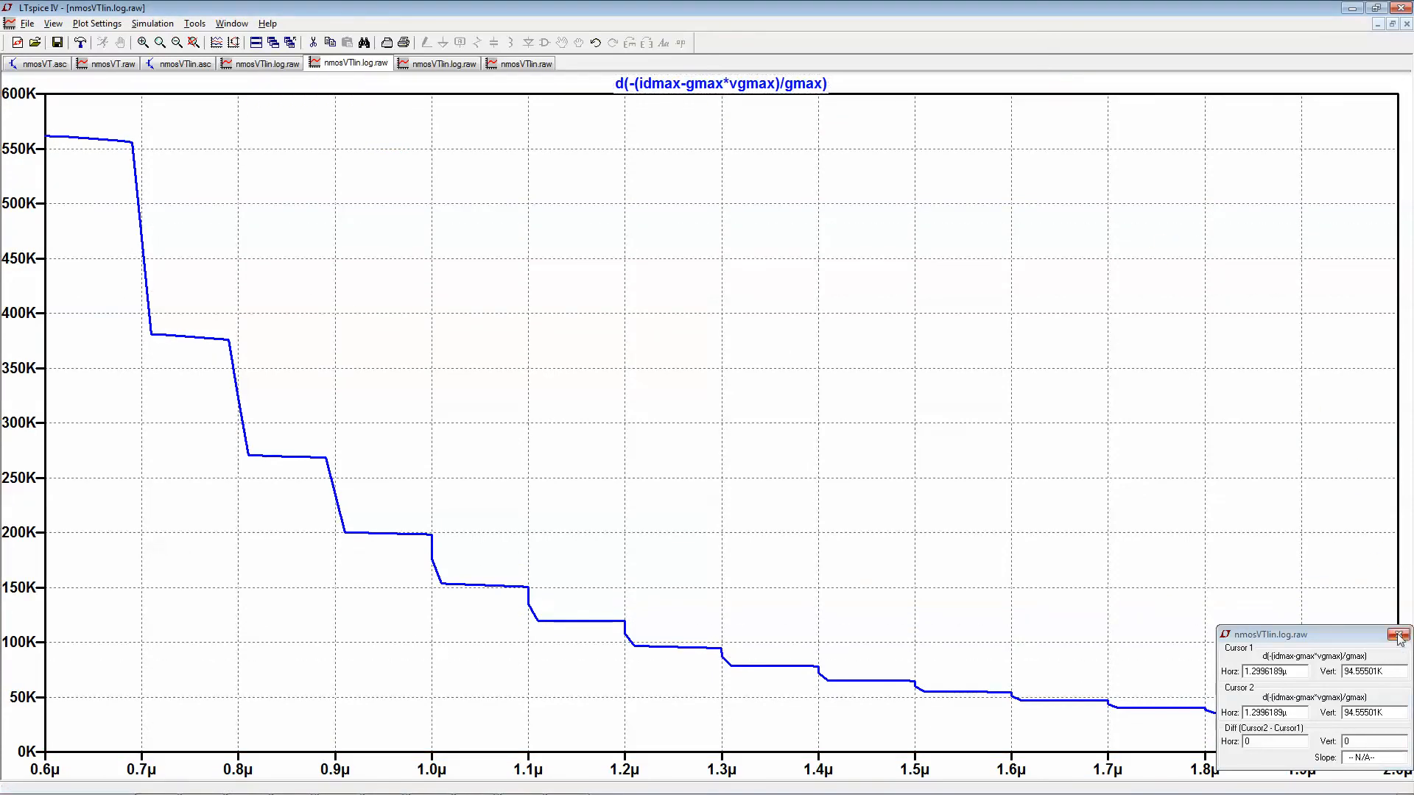
pyautogui.click(192, 44)
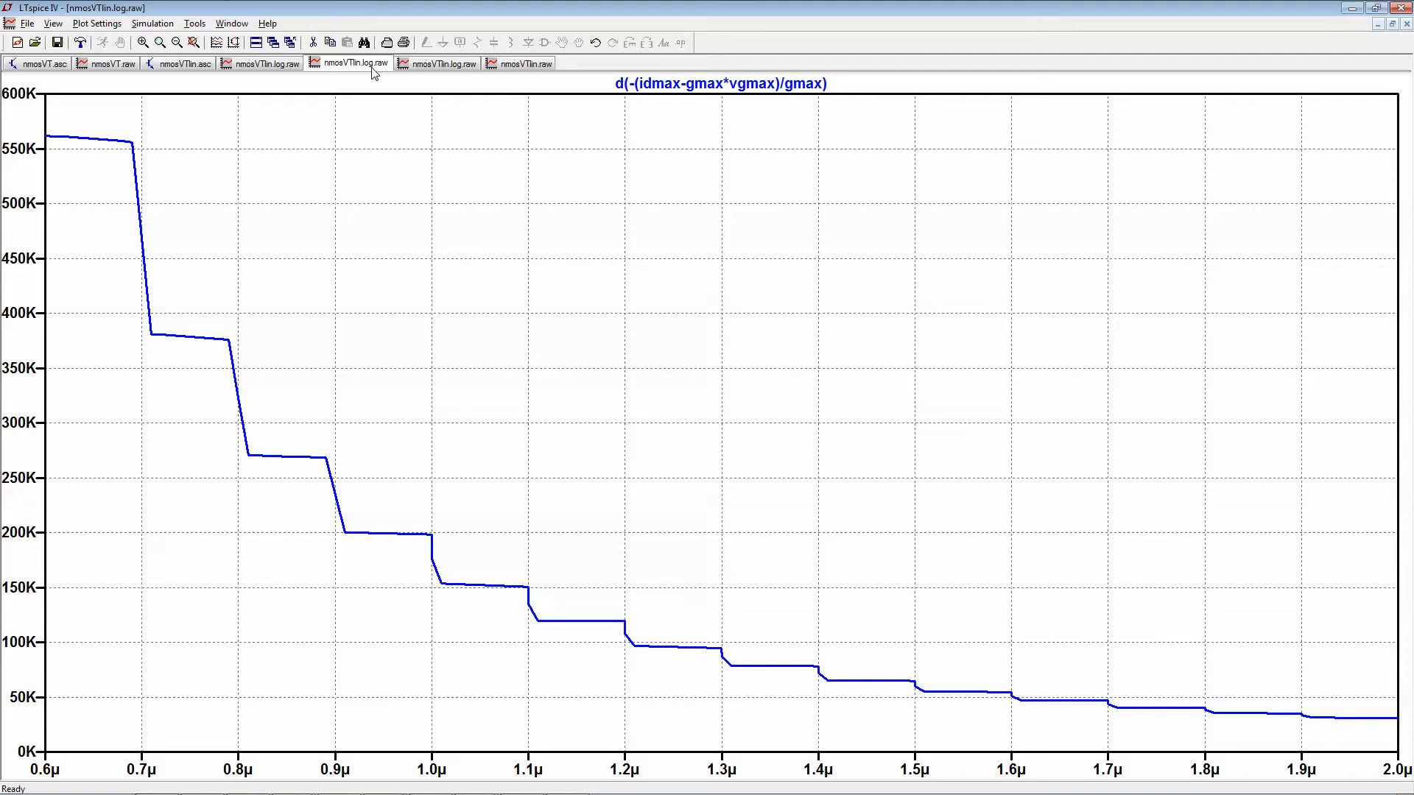
pyautogui.click(721, 770)
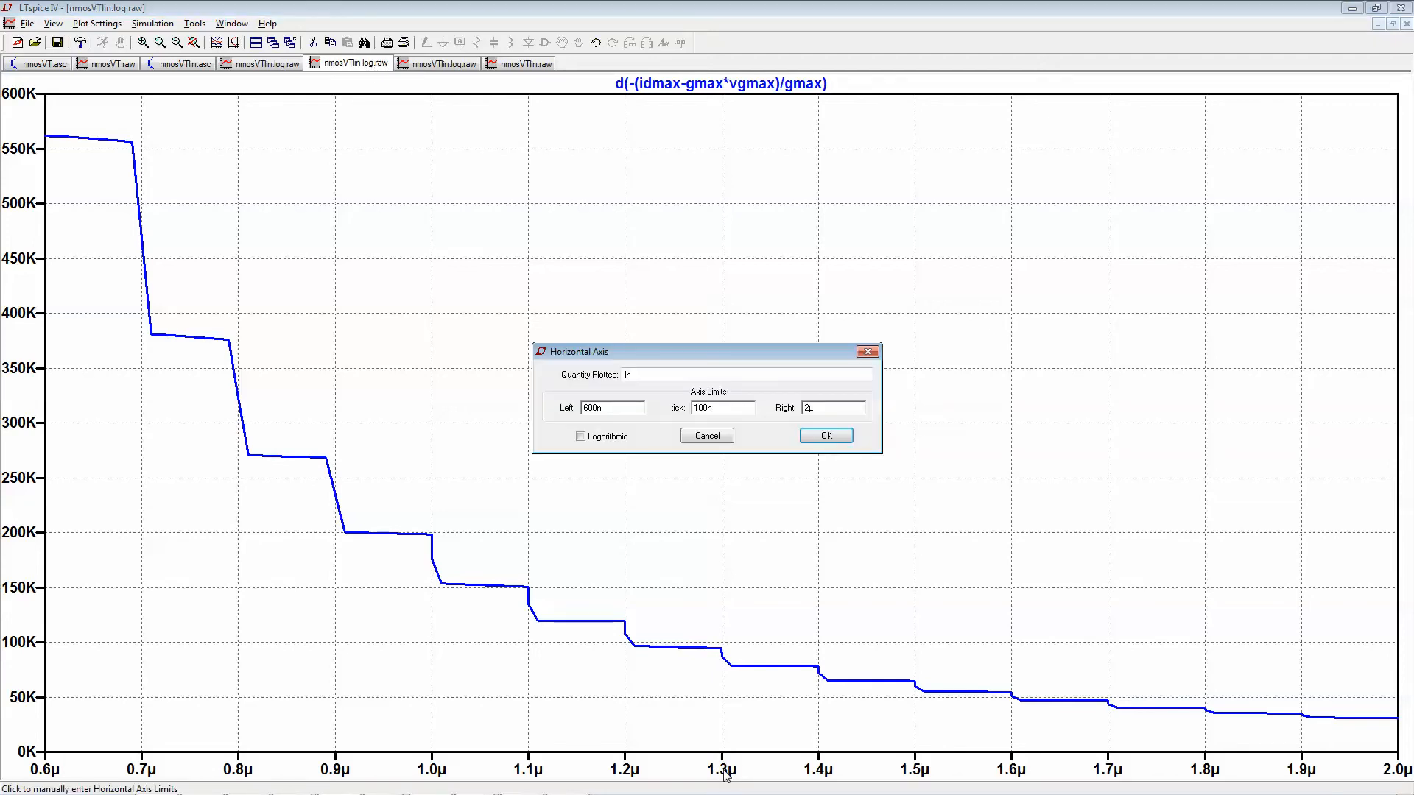
pyautogui.click(707, 436)
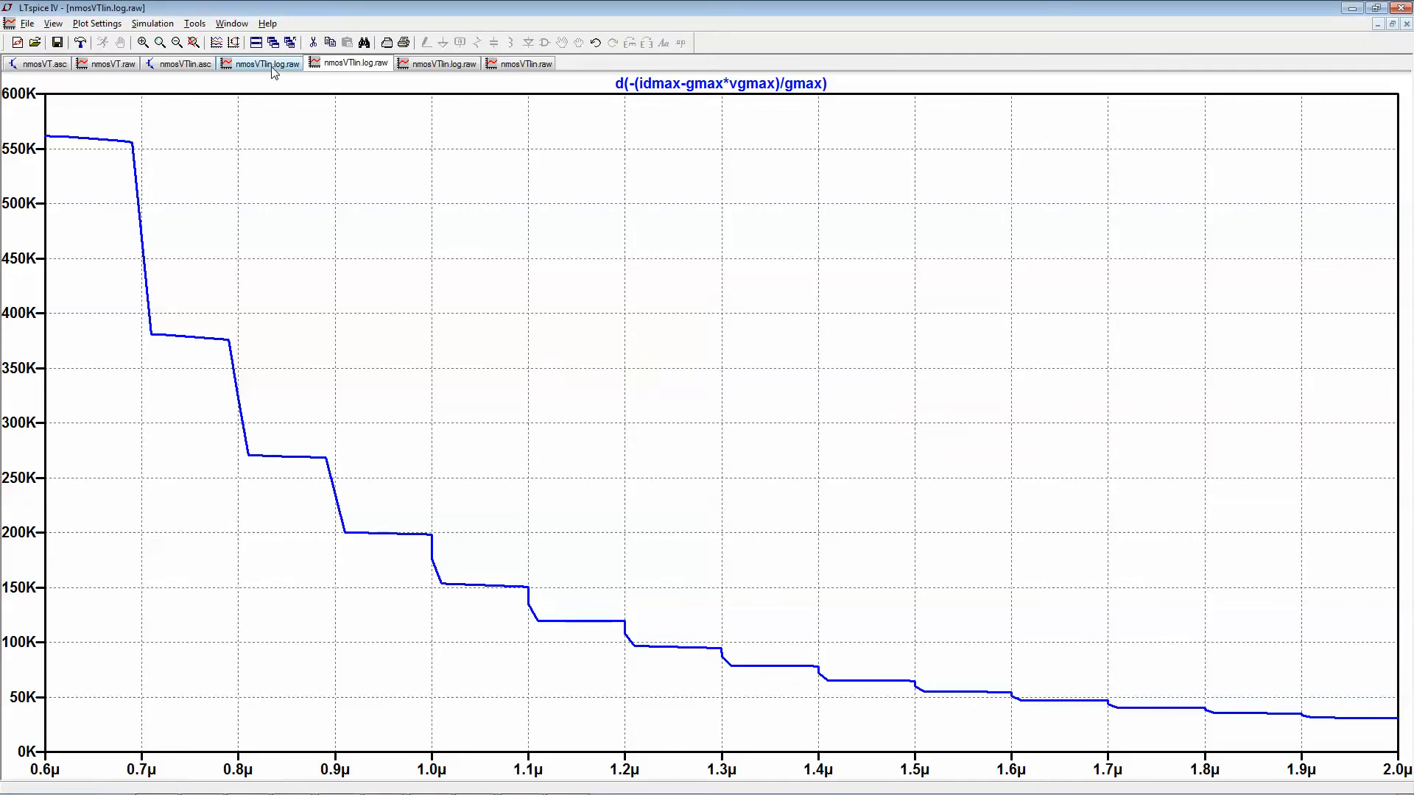
pyautogui.click(429, 66)
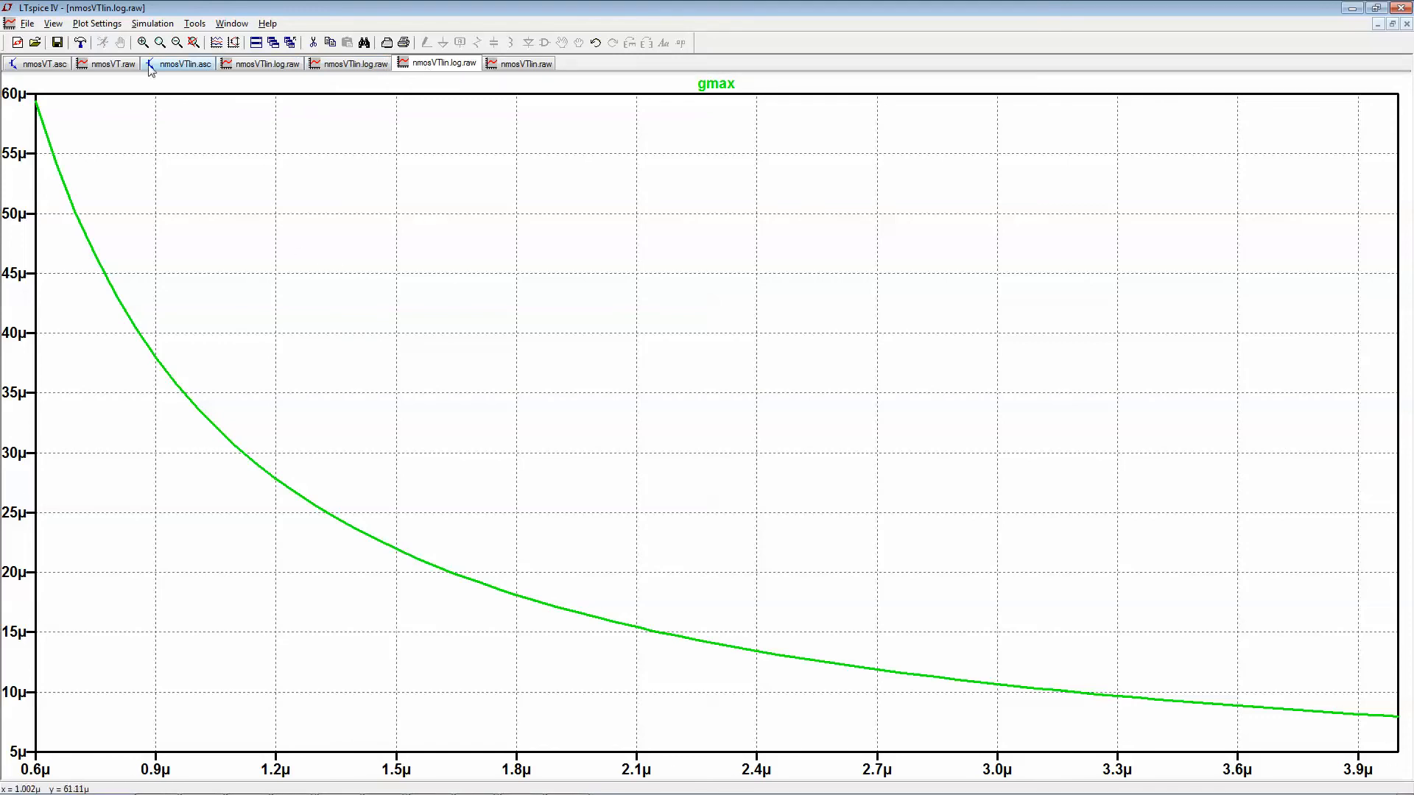
pyautogui.click(89, 27)
pyautogui.moveTo(167, 28)
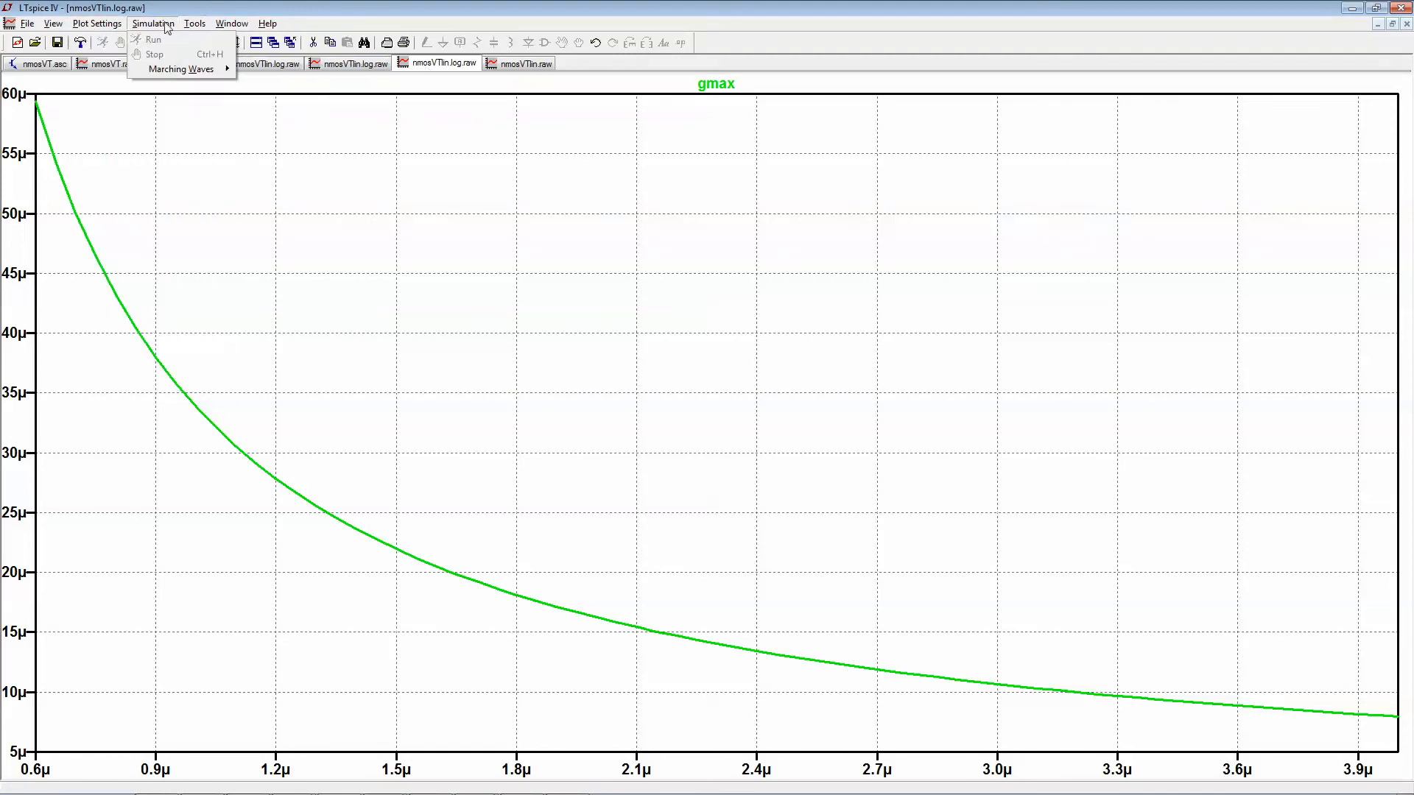
pyautogui.click(1079, 165)
# Close the nmosVTlin.raw plot and the two older nmosVTlin.log.raw plots, keeping the gmax plot for lengths up to 4u.
pyautogui.click(520, 65)
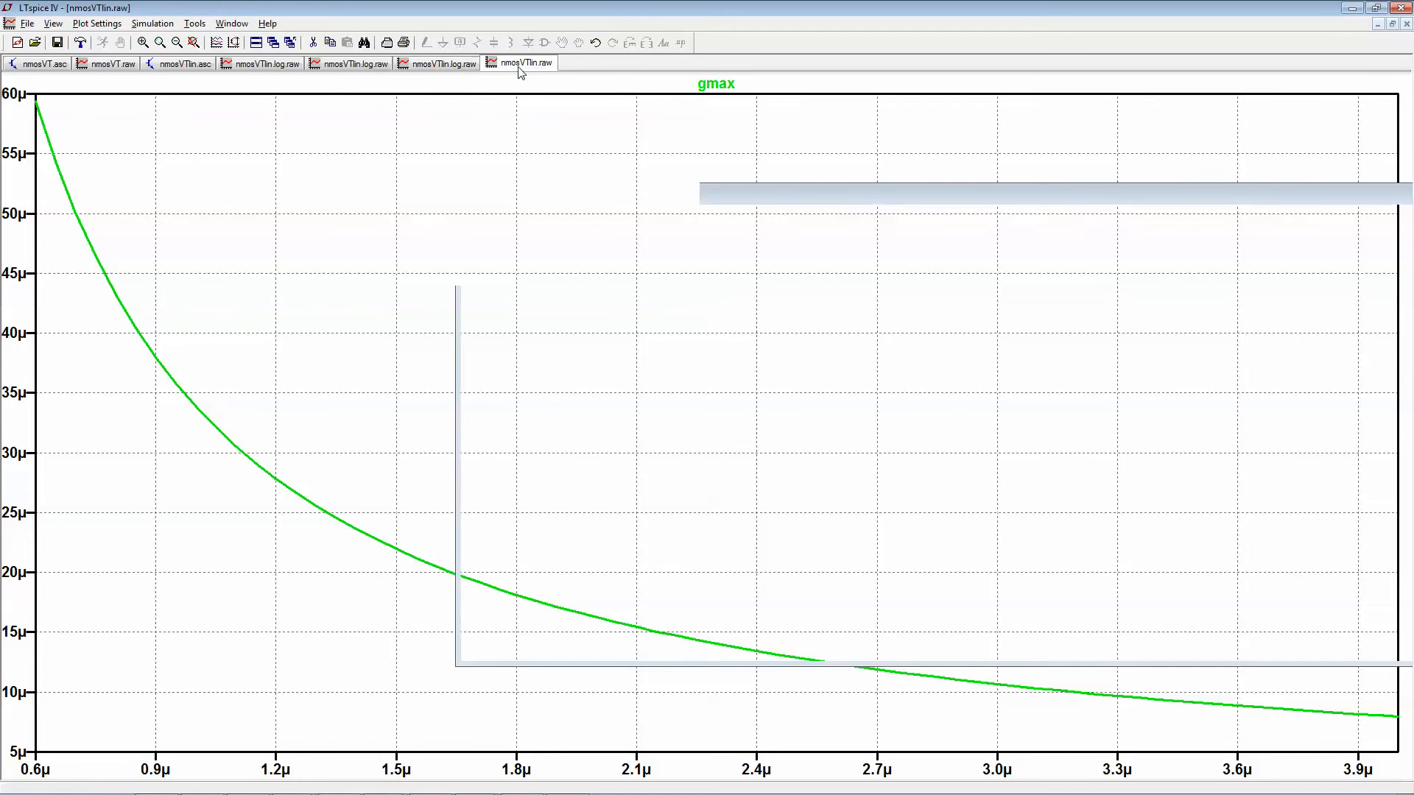
pyautogui.click(1406, 23)
pyautogui.click(381, 65)
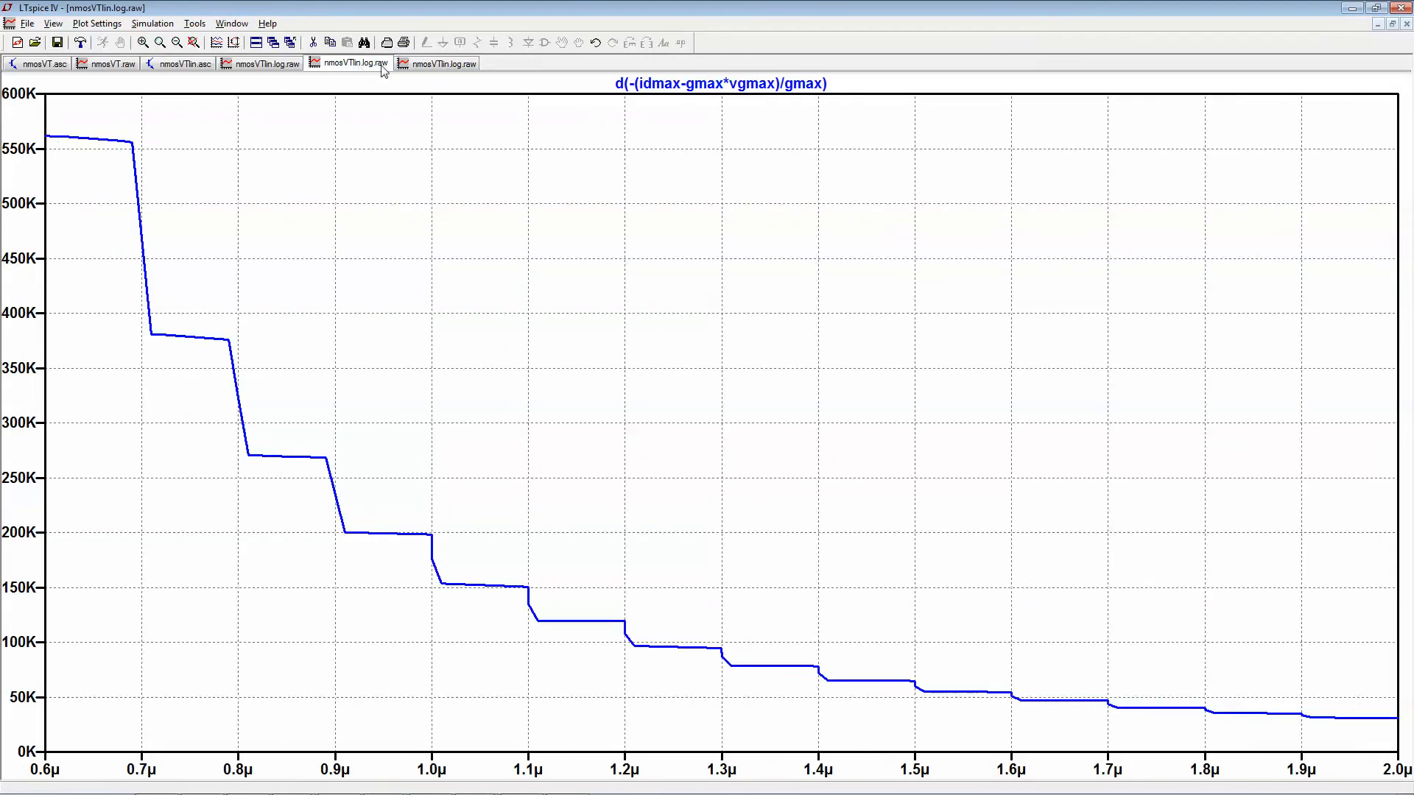
pyautogui.click(257, 66)
pyautogui.click(1407, 23)
pyautogui.click(1406, 24)
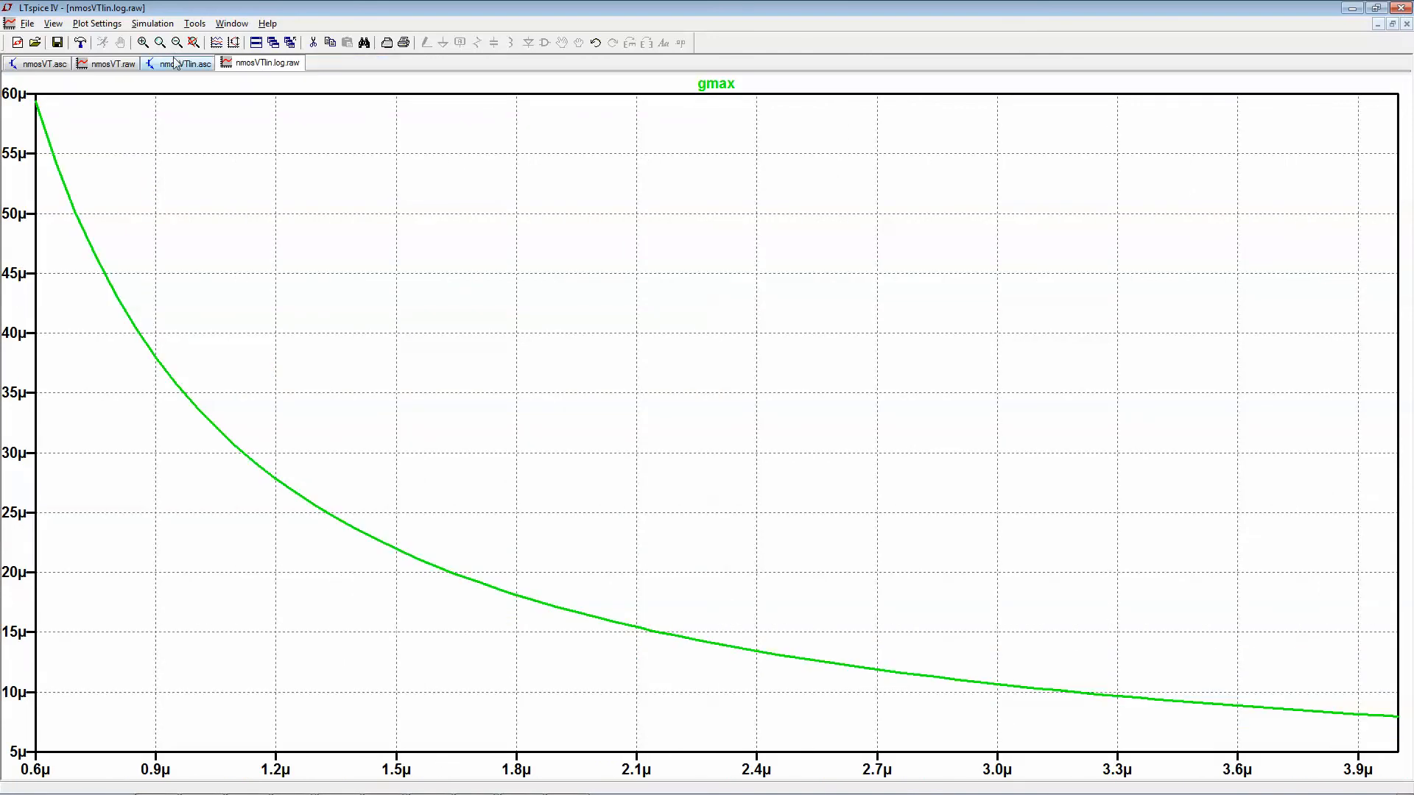
# Open the SPICE error log from the nmosVTlin schematic and plot its stepped .meas data.
pyautogui.click(177, 68)
pyautogui.click(52, 23)
pyautogui.moveTo(88, 24)
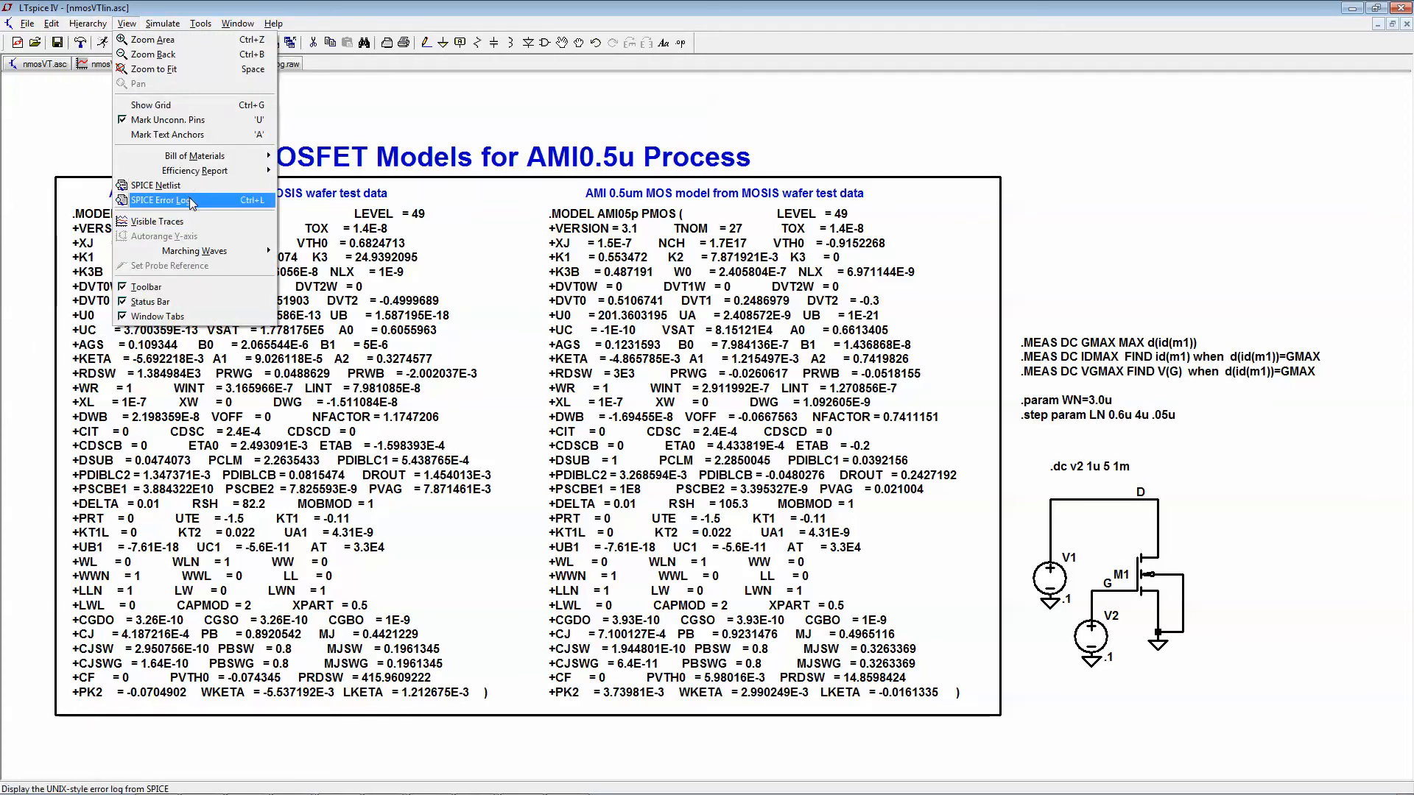
pyautogui.click(188, 197)
pyautogui.rightClick(624, 301)
pyautogui.click(634, 328)
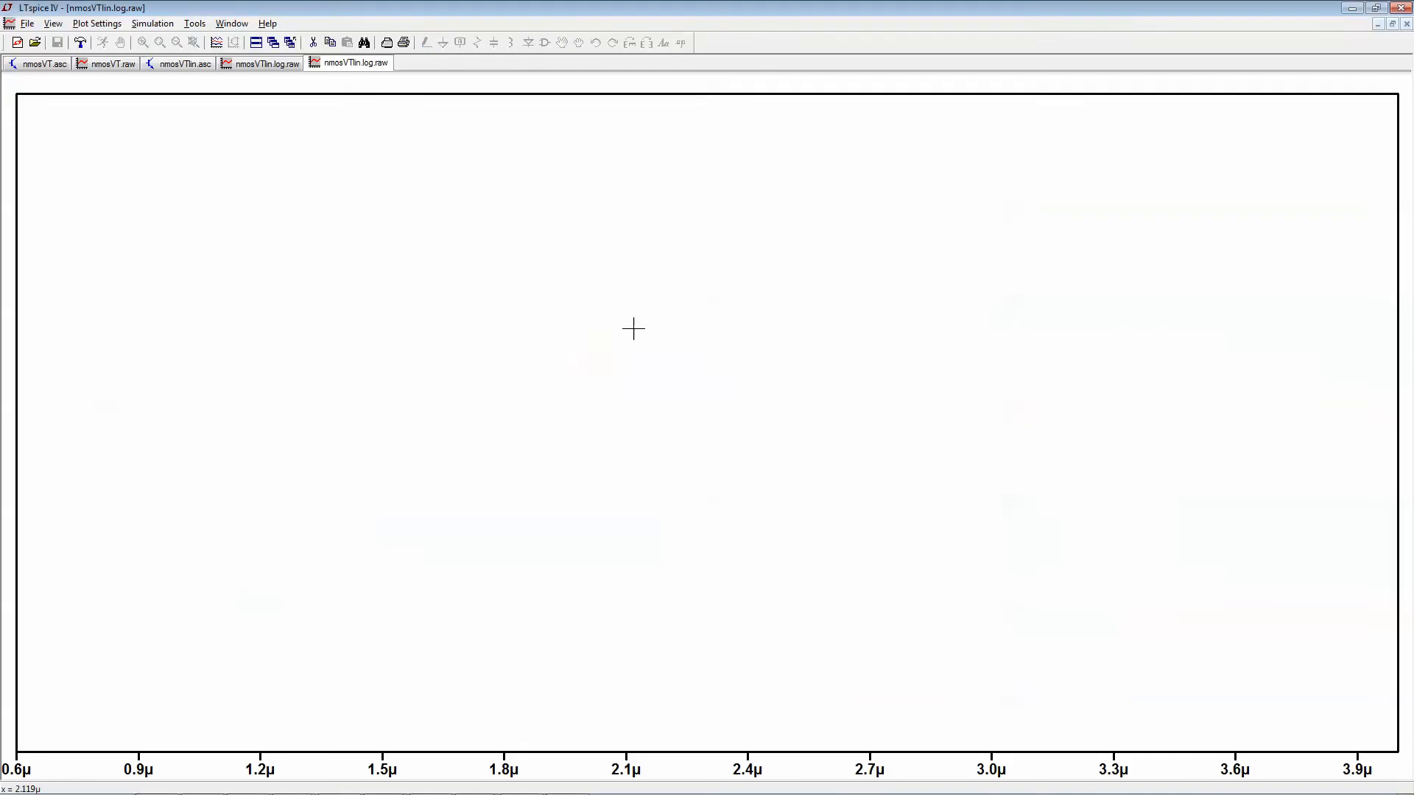
# Add the gmax trace to the new plot and replace its expression with the copied d(-(idmax-gmax*vgmax)/gmax).
pyautogui.click(216, 42)
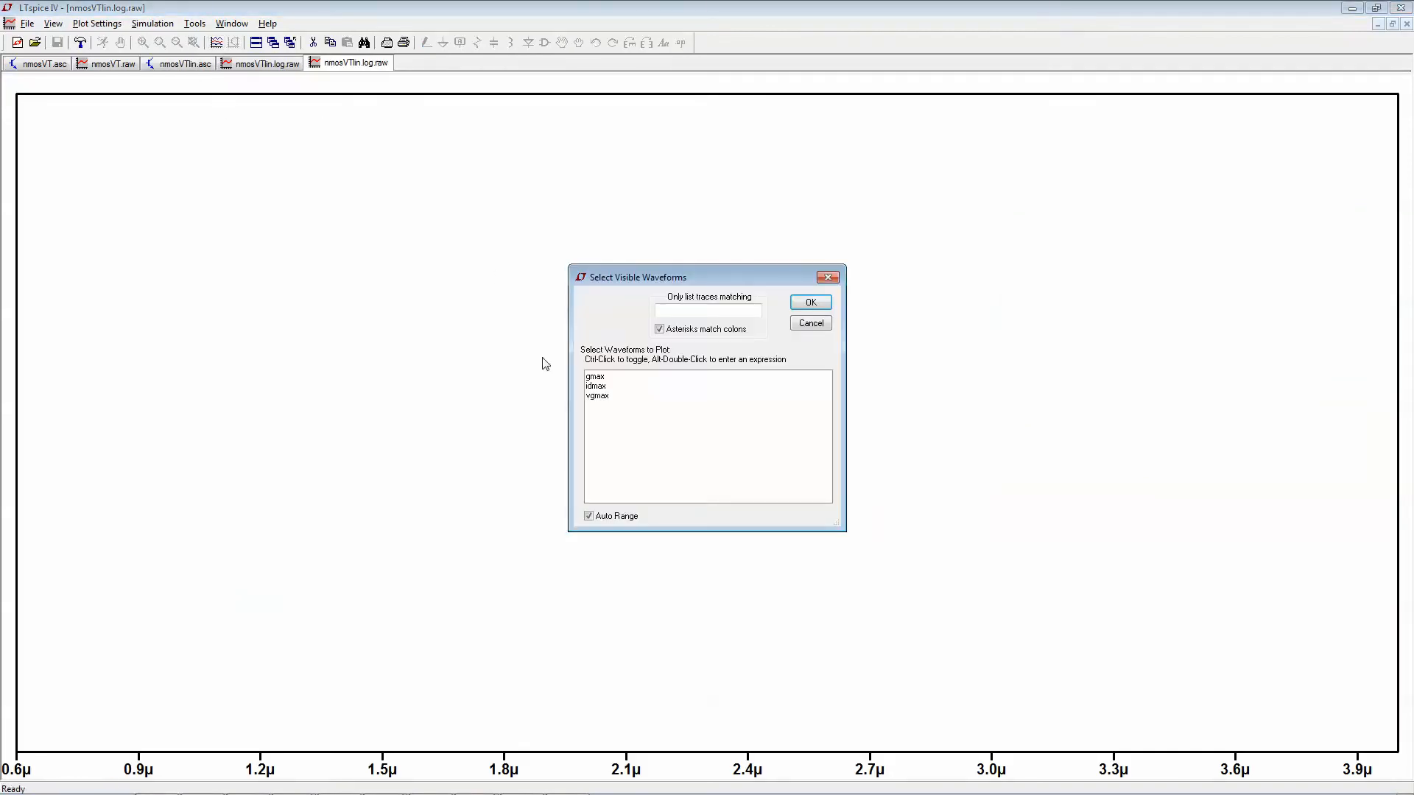
pyautogui.click(595, 378)
pyautogui.click(804, 303)
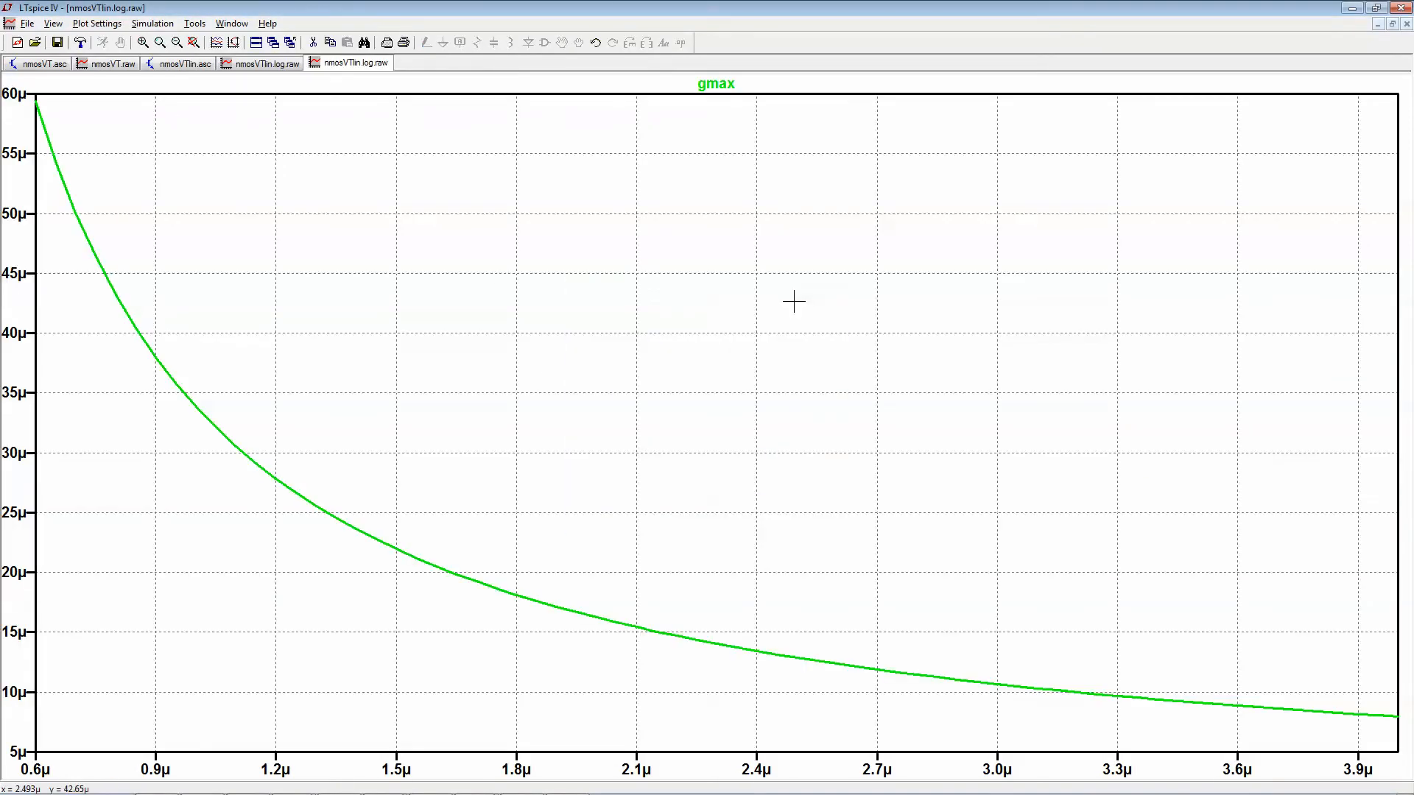
pyautogui.rightClick(713, 85)
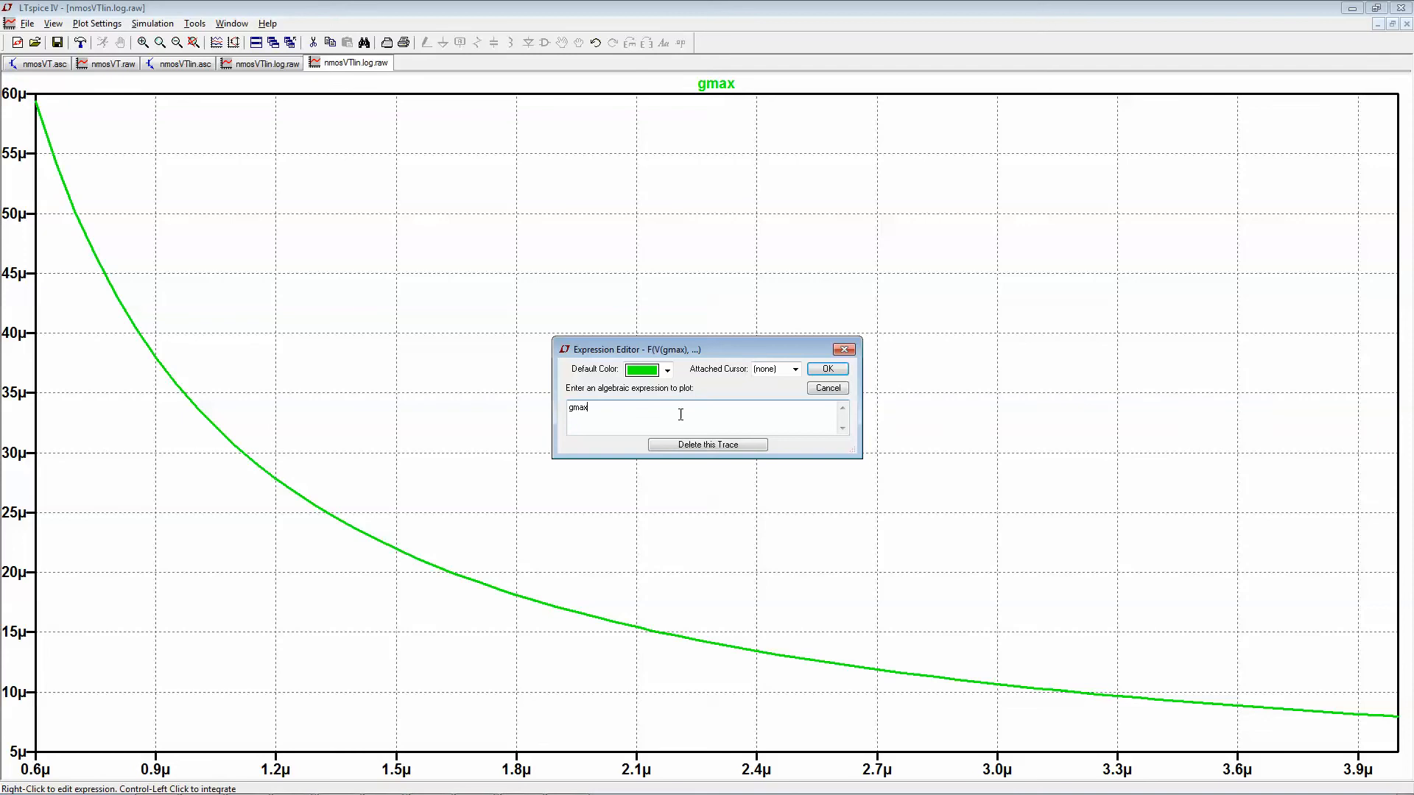
pyautogui.hotkey('ctrl', 'v')
pyautogui.click(824, 369)
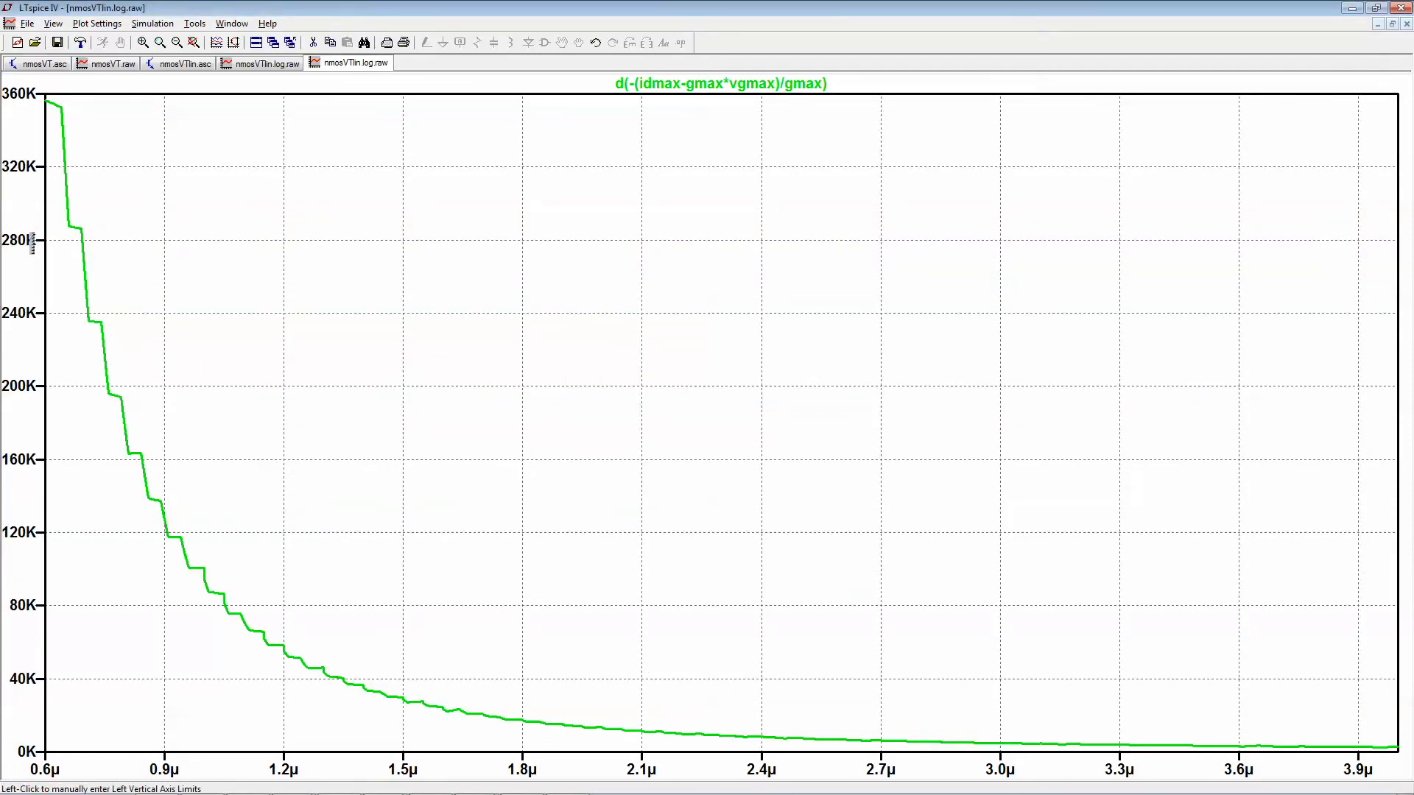
# Attach a cursor to the derivative trace and read its values at channel lengths of 0.6u and 4u.
pyautogui.click(651, 86)
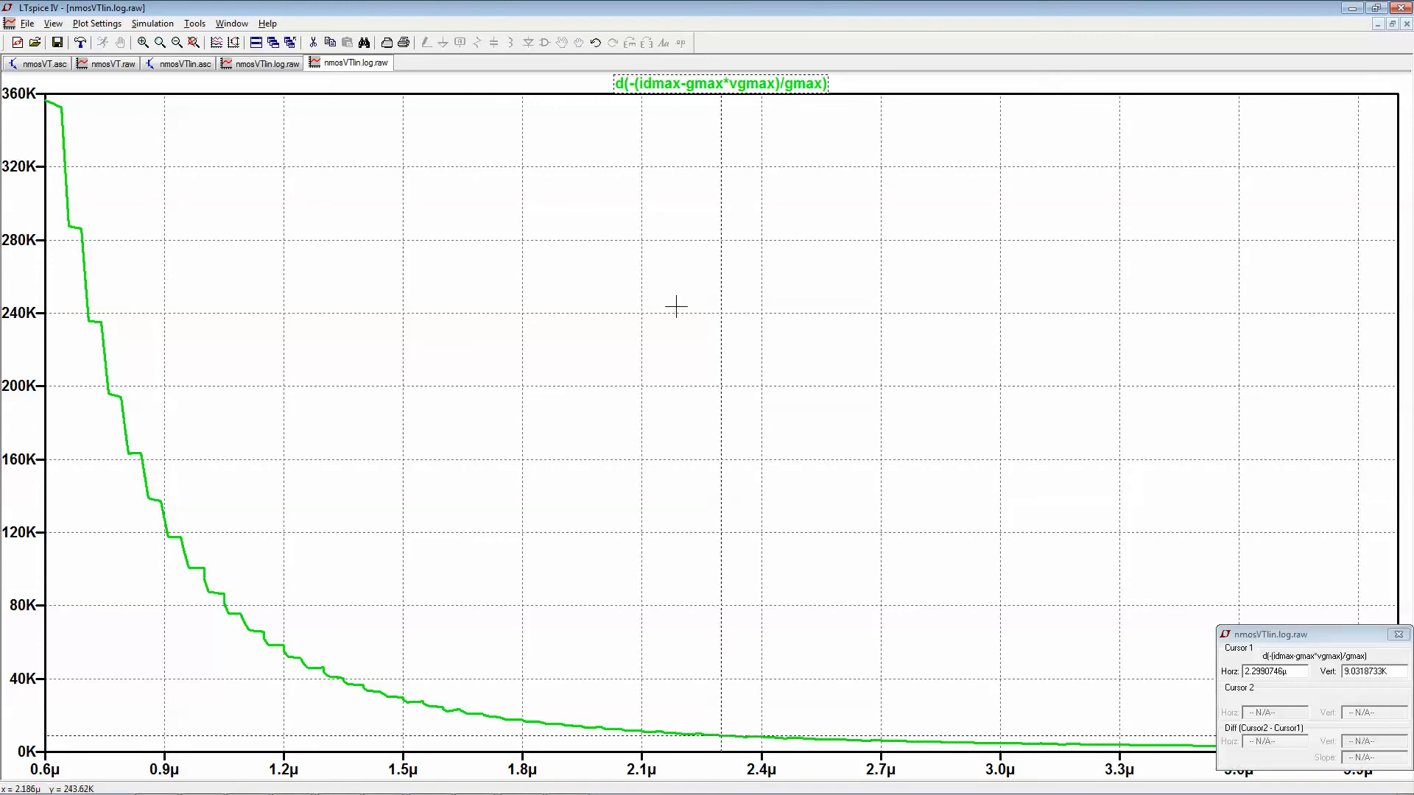
pyautogui.moveTo(723, 100)
pyautogui.mouseDown()
pyautogui.moveTo(23, 151)
pyautogui.moveTo(53, 164)
pyautogui.moveTo(38, 150)
pyautogui.mouseUp()
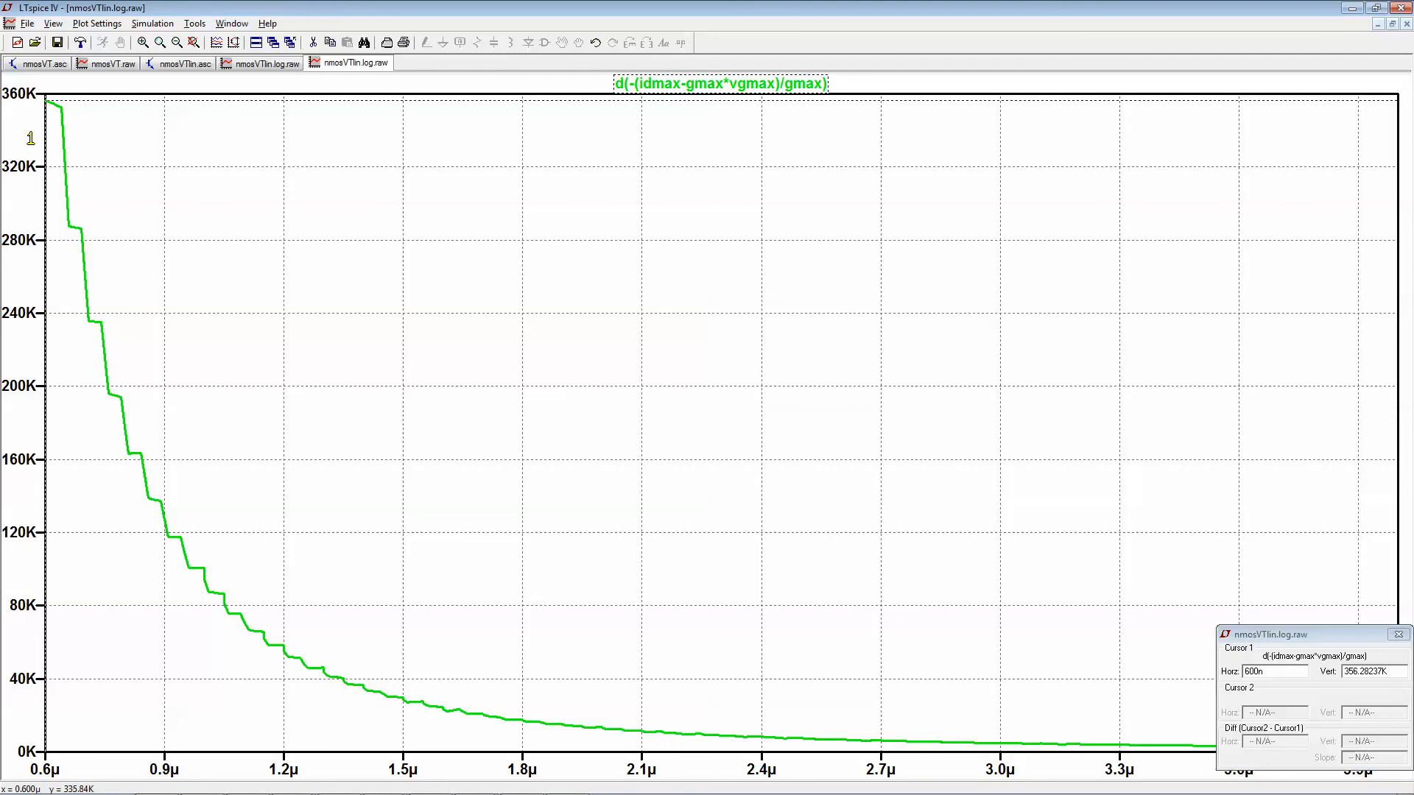
pyautogui.moveTo(31, 138)
pyautogui.mouseDown()
pyautogui.moveTo(60, 148)
pyautogui.moveTo(43, 129)
pyautogui.moveTo(110, 291)
pyautogui.moveTo(356, 647)
pyautogui.moveTo(698, 730)
pyautogui.mouseUp()
pyautogui.moveTo(1341, 632); pyautogui.dragTo(1048, 329)
pyautogui.moveTo(698, 735); pyautogui.dragTo(1398, 747)
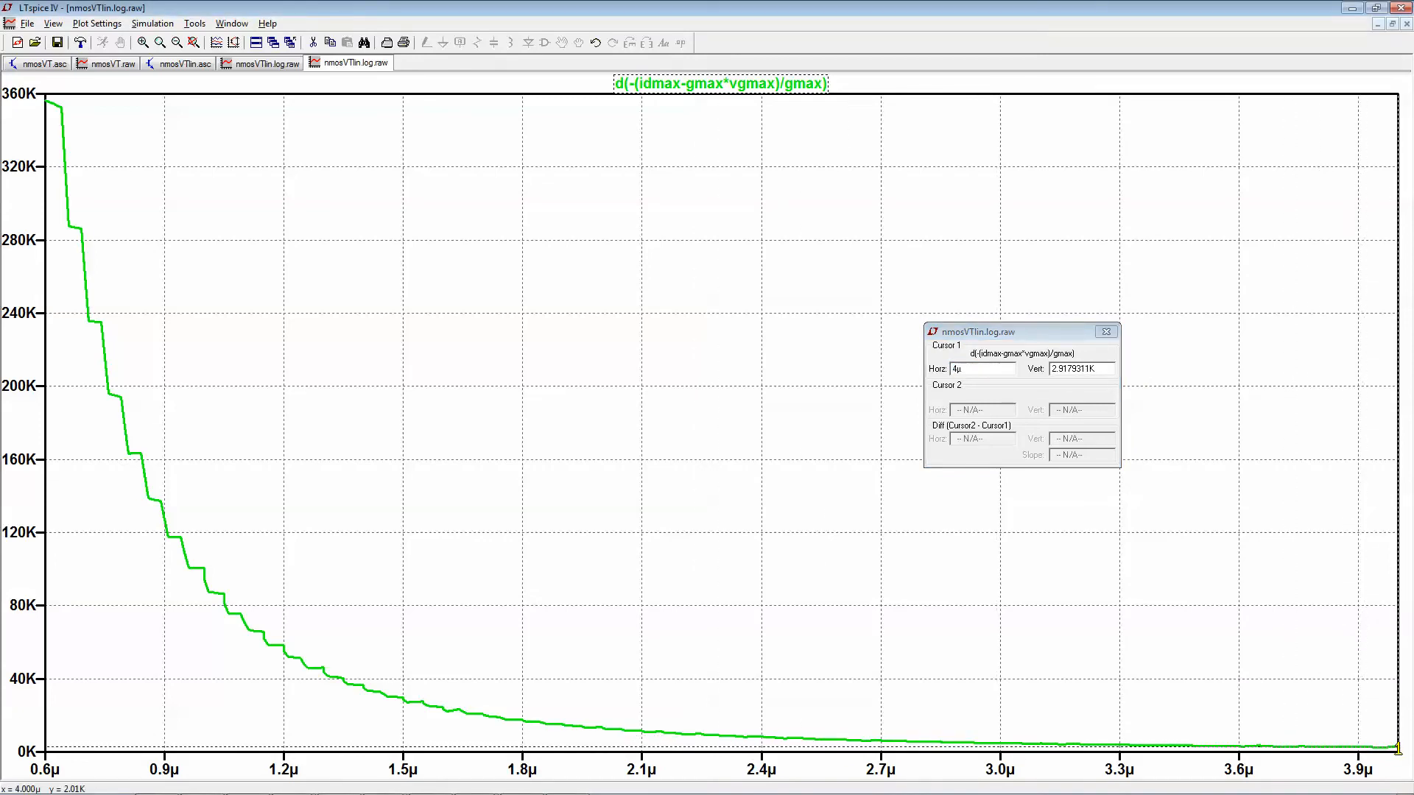
pyautogui.moveTo(1398, 748)
pyautogui.mouseDown()
pyautogui.moveTo(1375, 749)
pyautogui.moveTo(1398, 748)
pyautogui.mouseUp()
# Remove the derivative to plot (-(idmax-gmax*vgmax)/gmax), then return to the nmosVTlin schematic and close the cursor readout.
pyautogui.rightClick(632, 86)
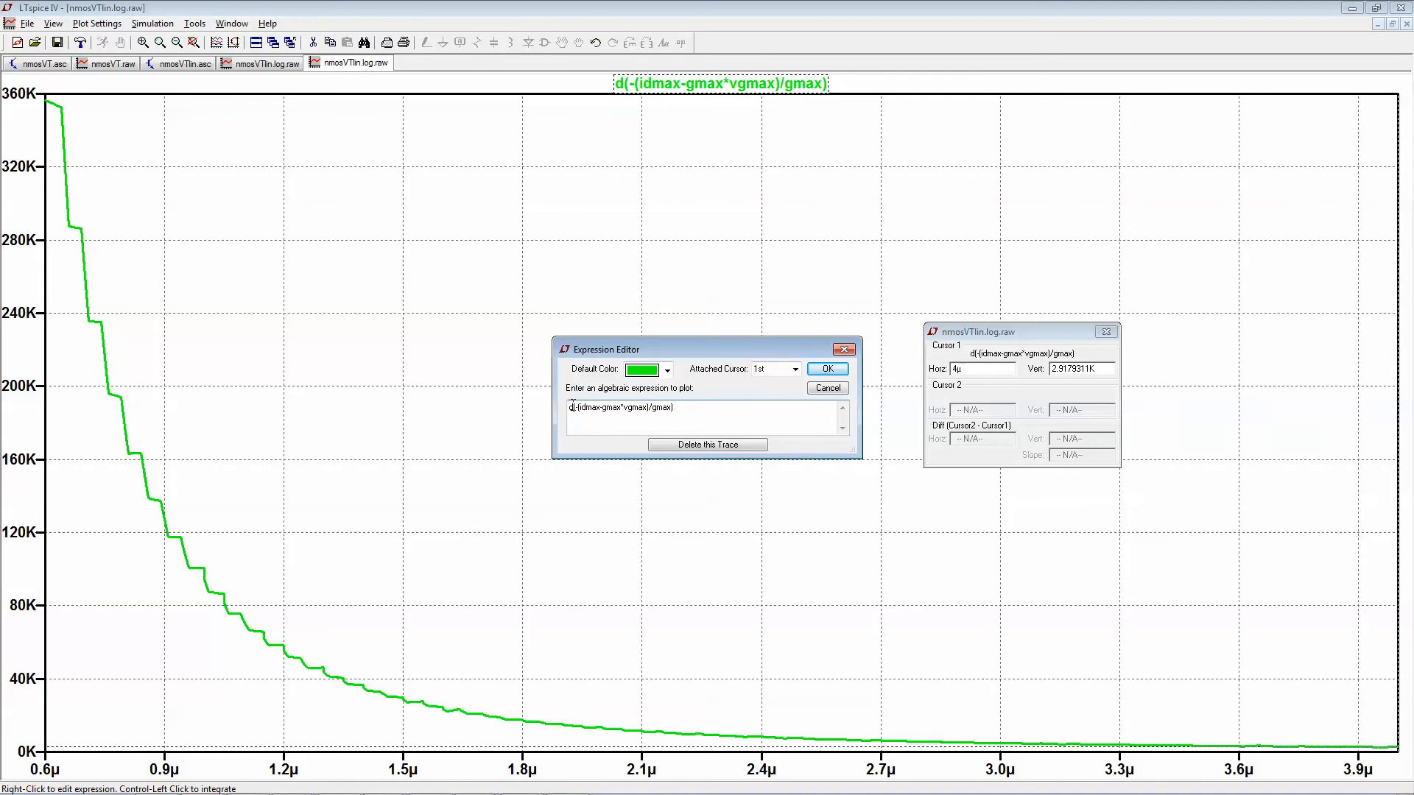
pyautogui.press('Delete')
pyautogui.press('Delete')
pyautogui.press('Return')
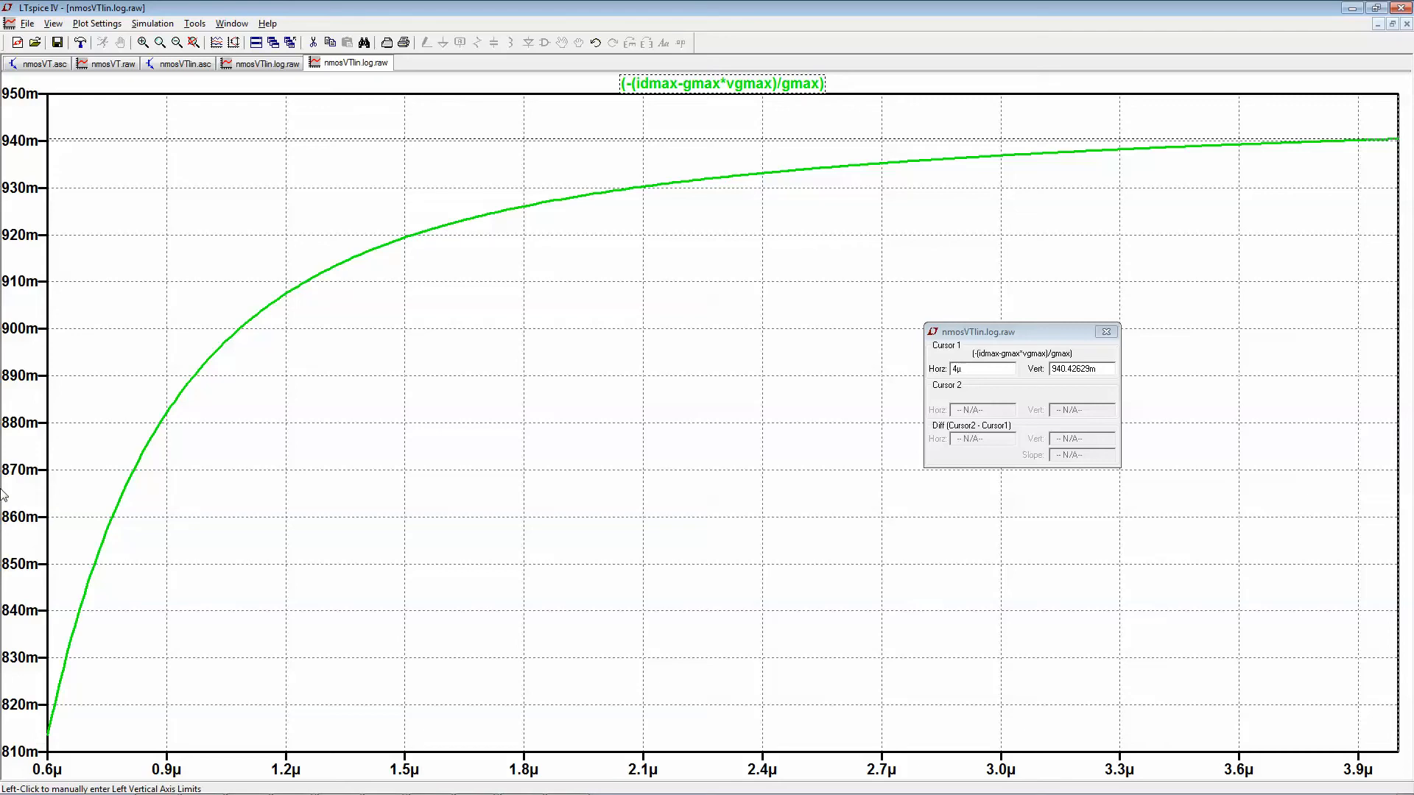
pyautogui.click(180, 64)
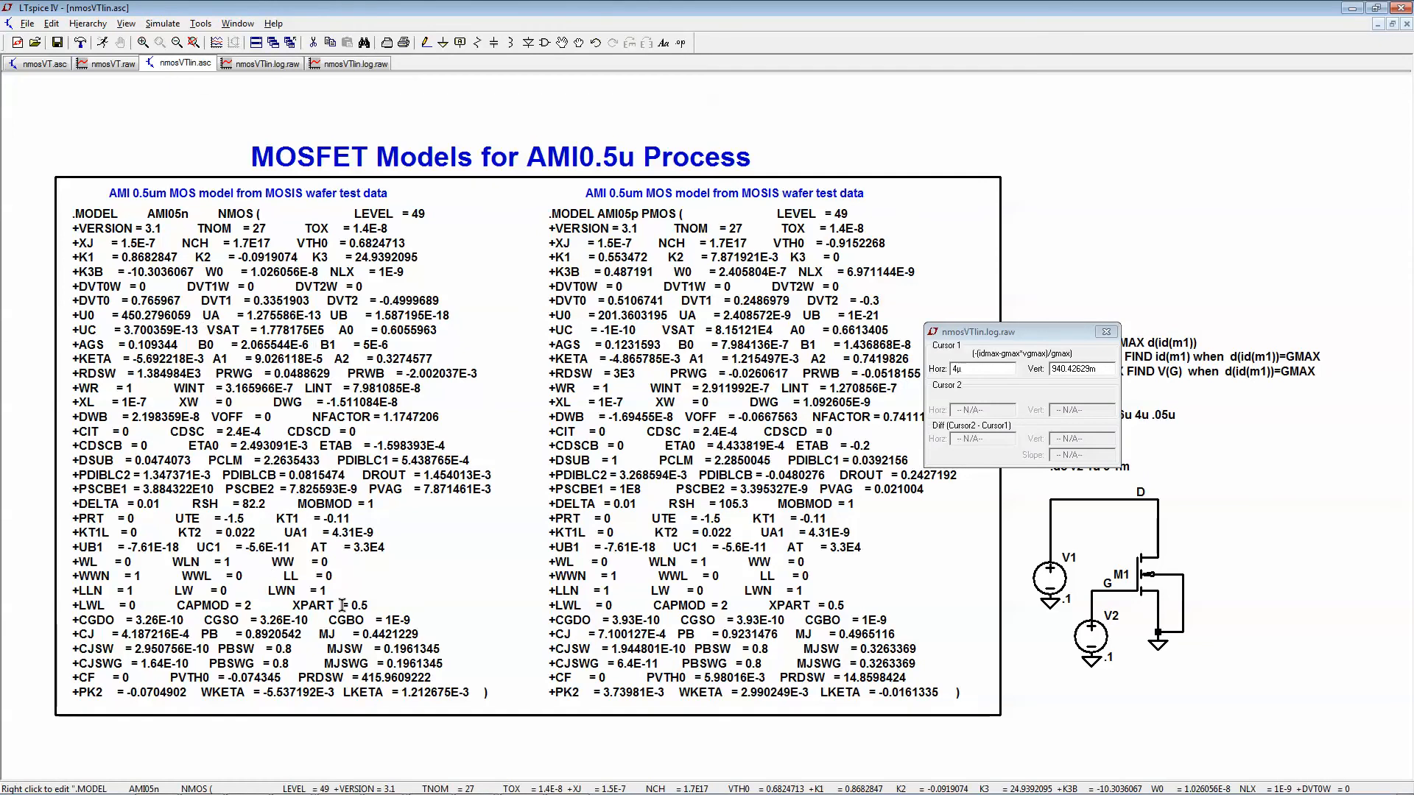
pyautogui.click(1106, 331)
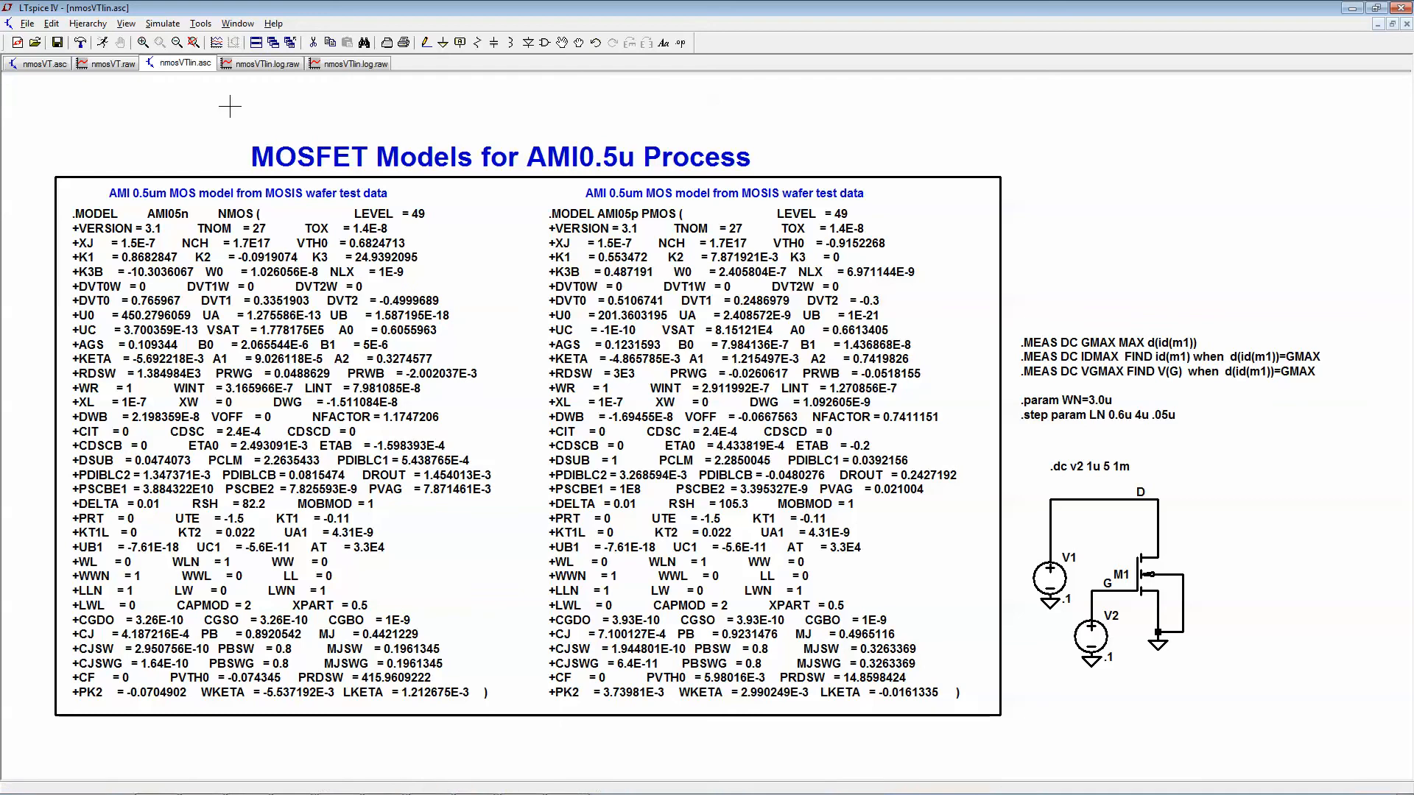
# Compare the gmax plot with the threshold voltage plot over channel length, ending on the nmosVTlin schematic.
pyautogui.click(268, 63)
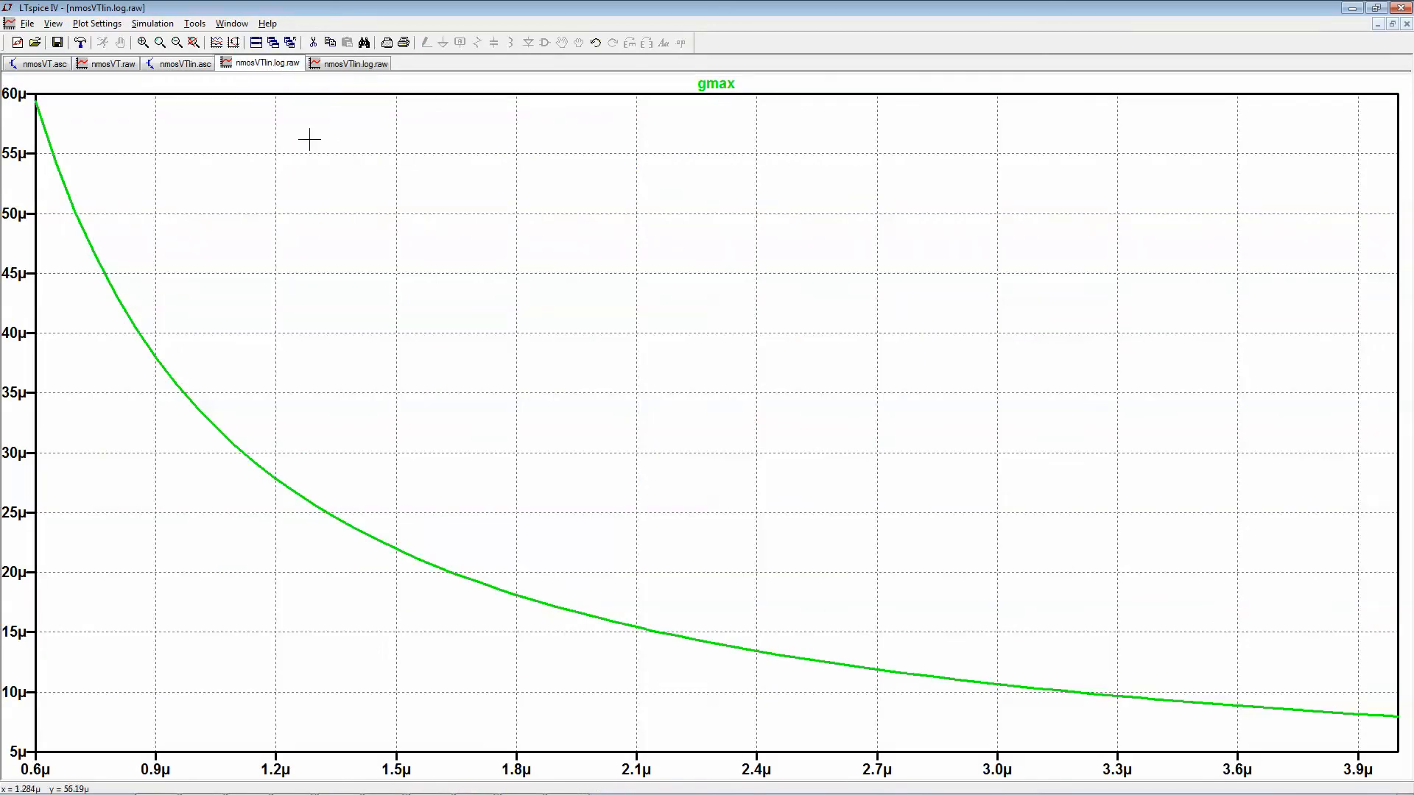
pyautogui.click(344, 65)
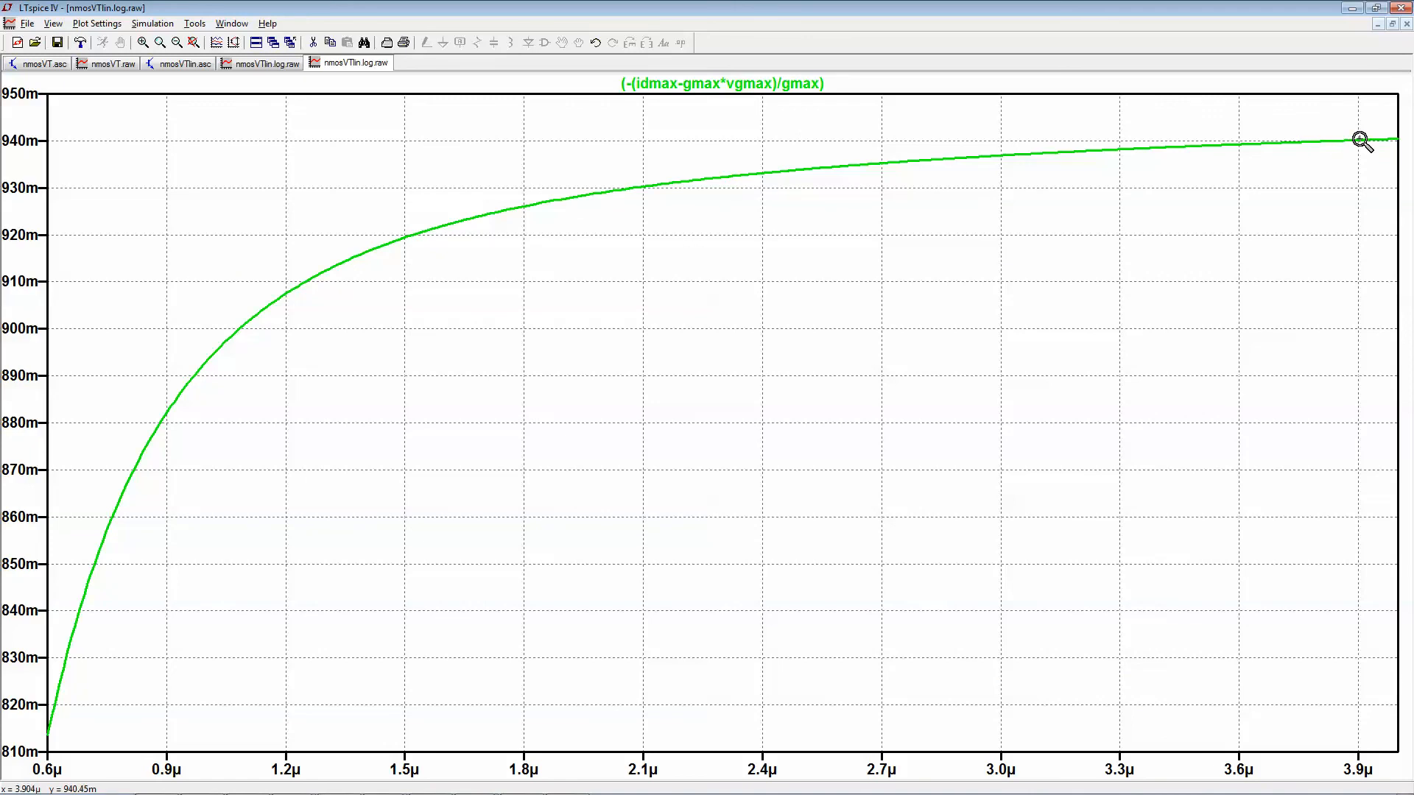
pyautogui.moveTo(1361, 140)
pyautogui.mouseDown()
pyautogui.moveTo(1000, 167)
pyautogui.moveTo(1359, 139)
pyautogui.mouseUp()
pyautogui.click(257, 64)
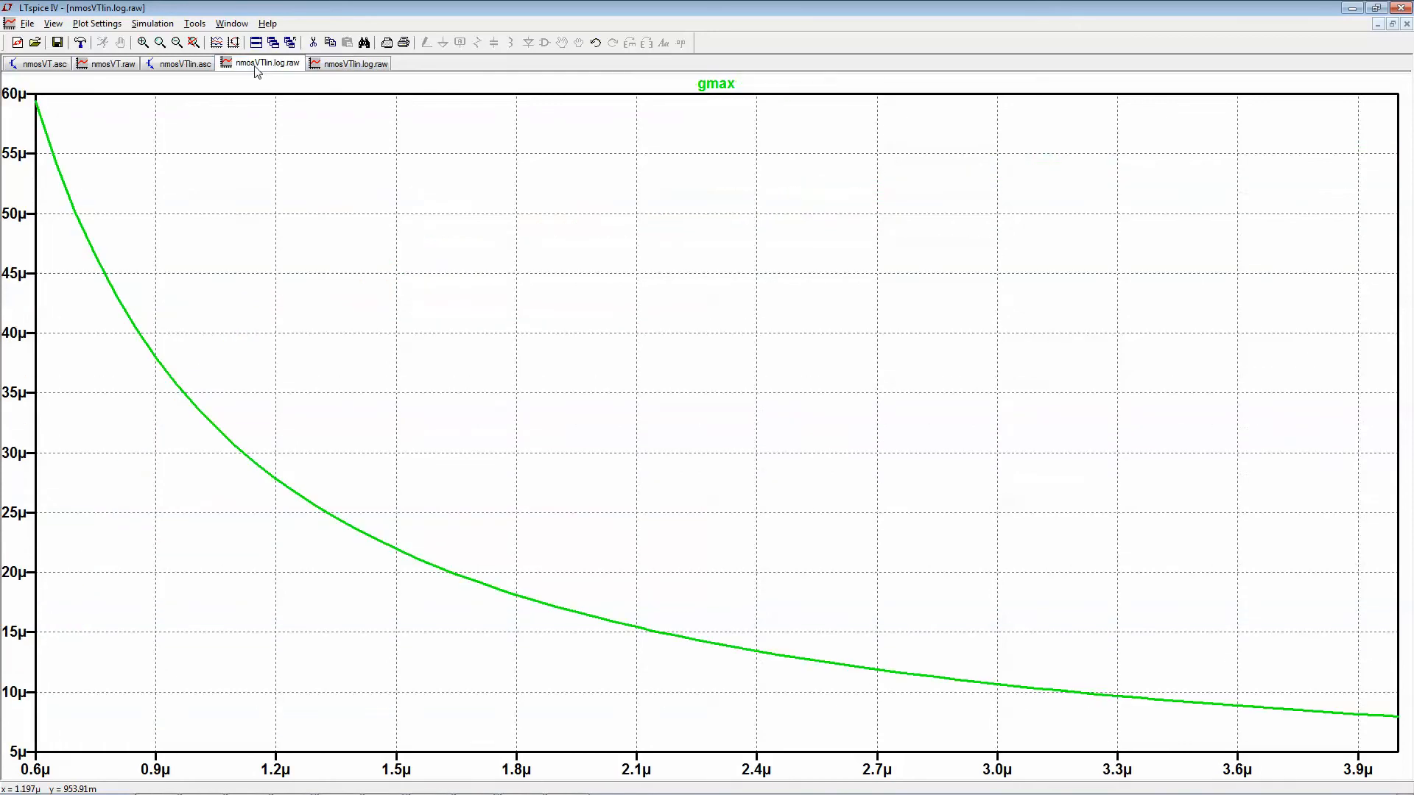
pyautogui.click(185, 64)
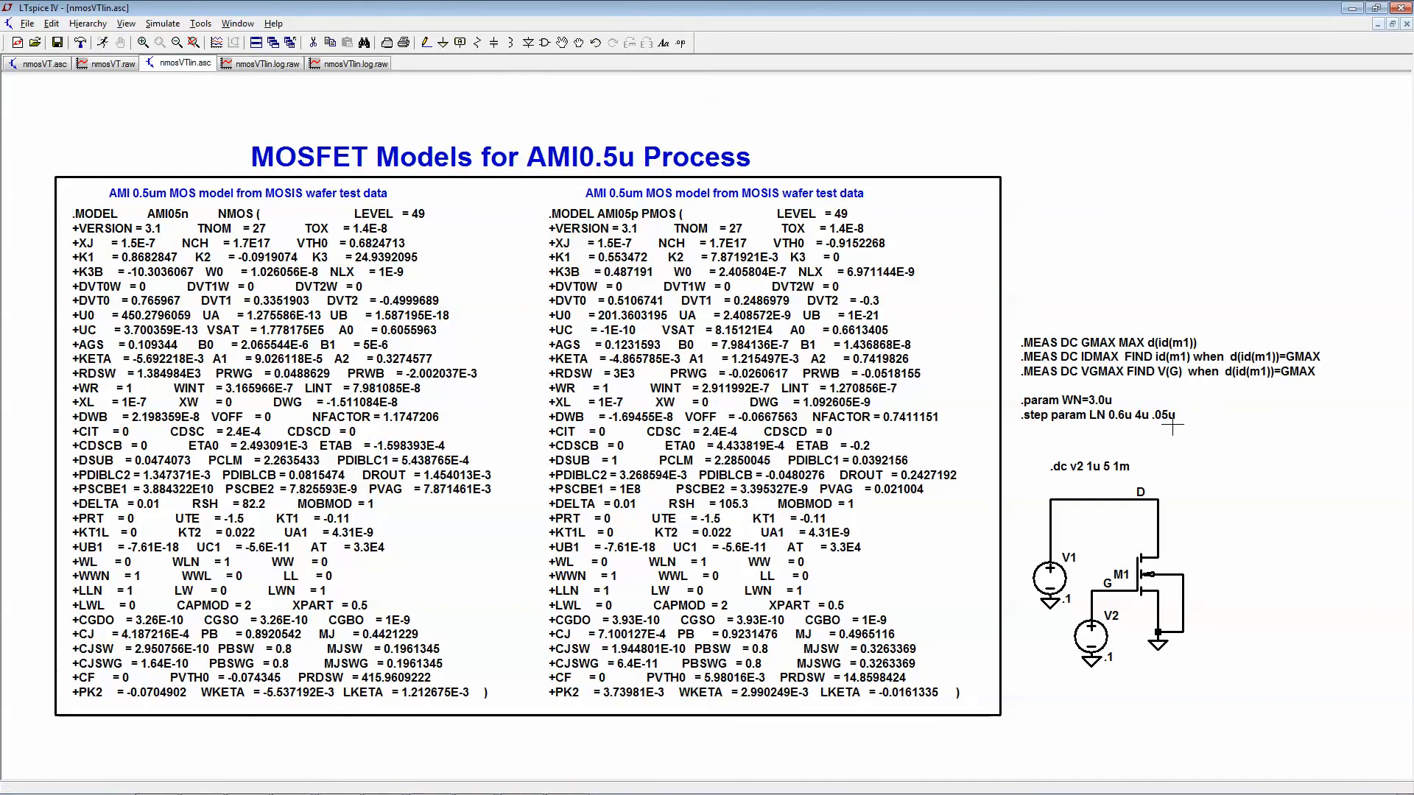
# Change the step directive to .step param LN 0.6u 10u .05u and run the simulation.
pyautogui.rightClick(1155, 417)
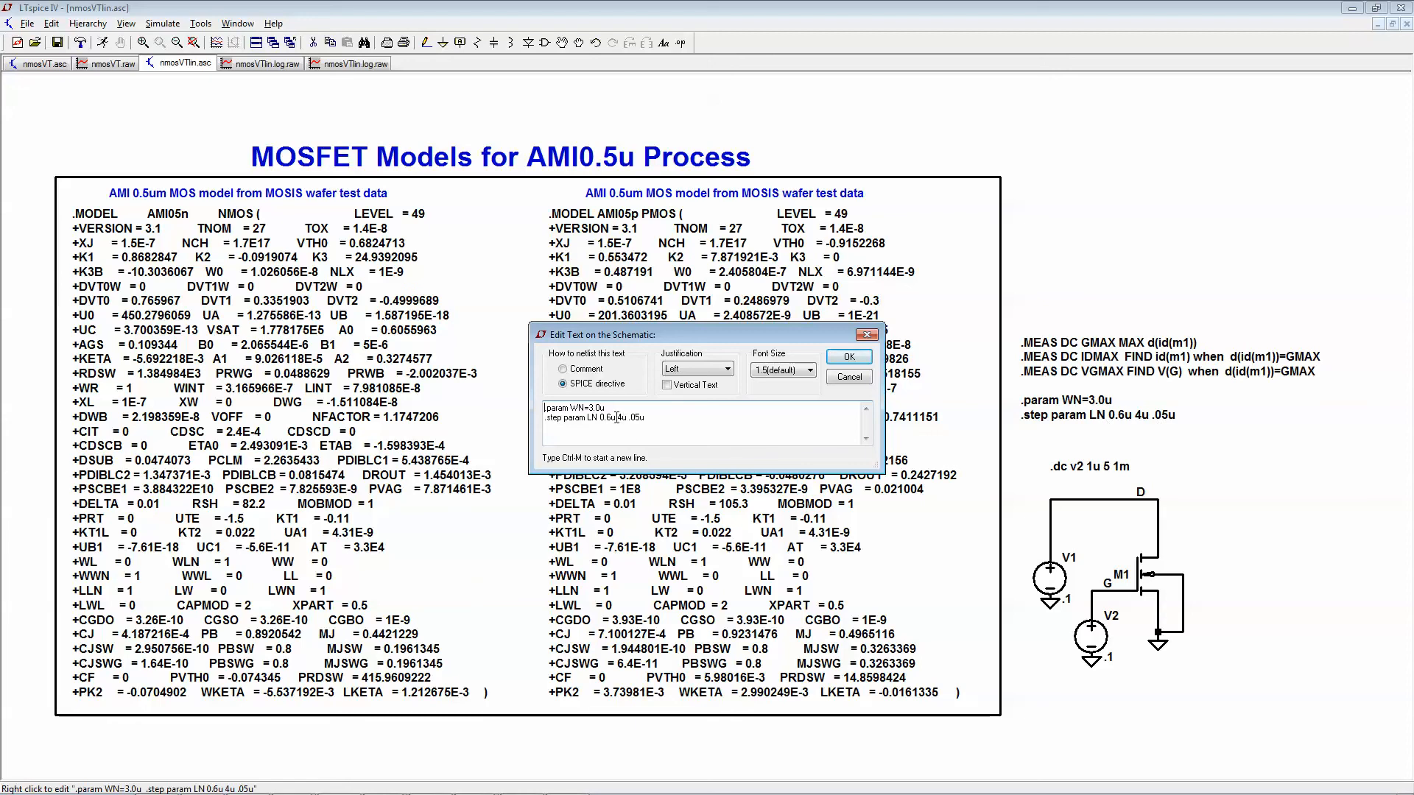
pyautogui.press('Delete')
pyautogui.write('10u')
pyautogui.click(849, 357)
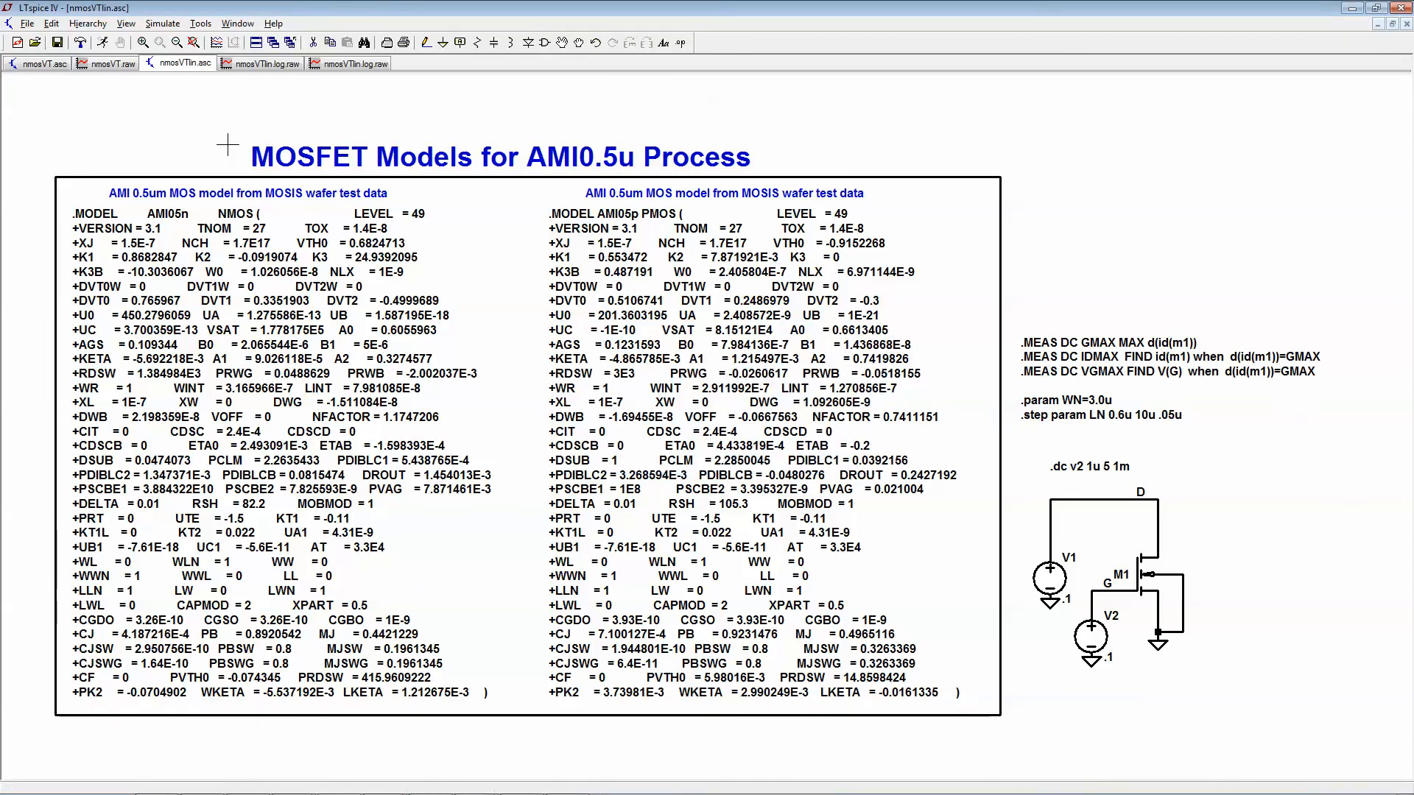
pyautogui.click(103, 42)
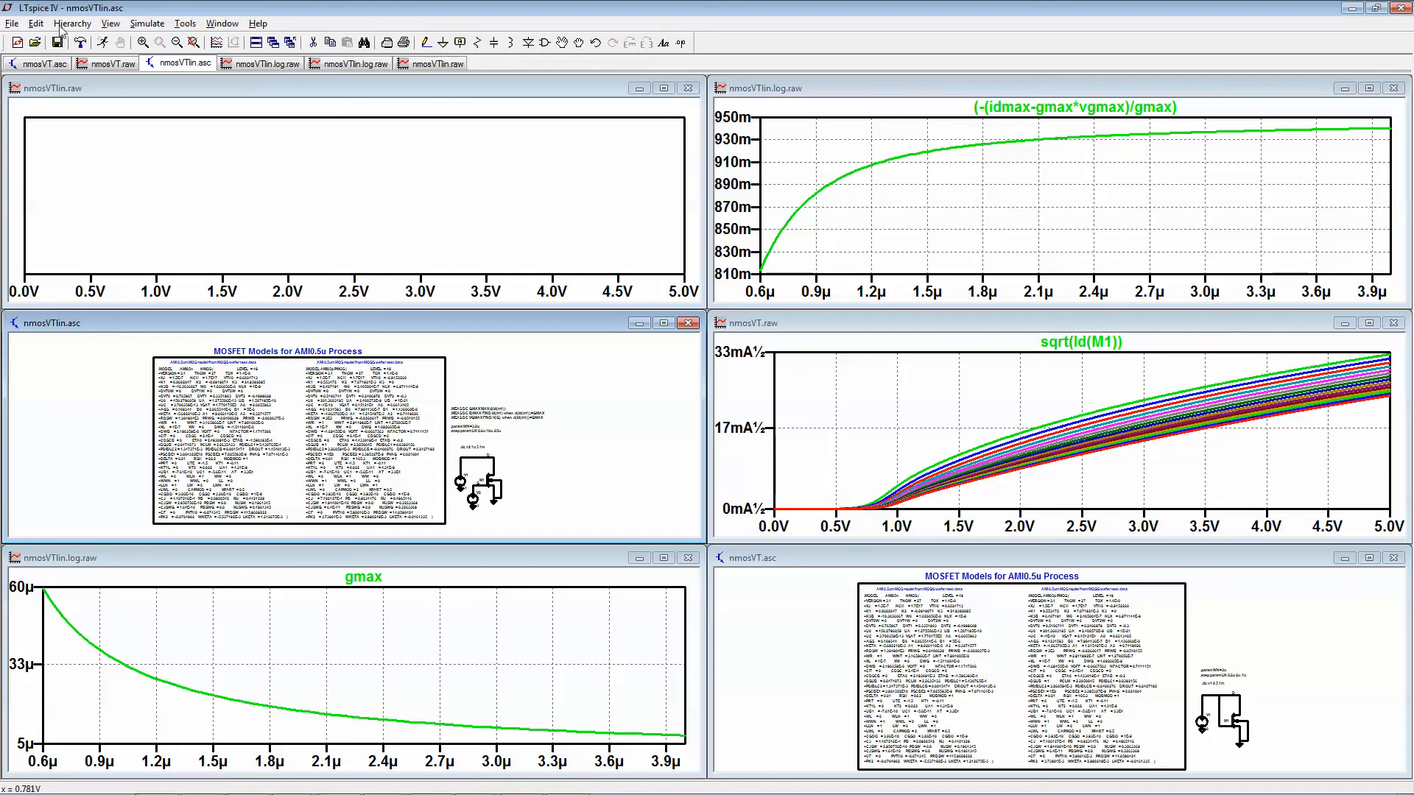
# Open the SPICE error log, plot its stepped .MEAS data, and add the gmax trace to the new plot.
pyautogui.click(109, 24)
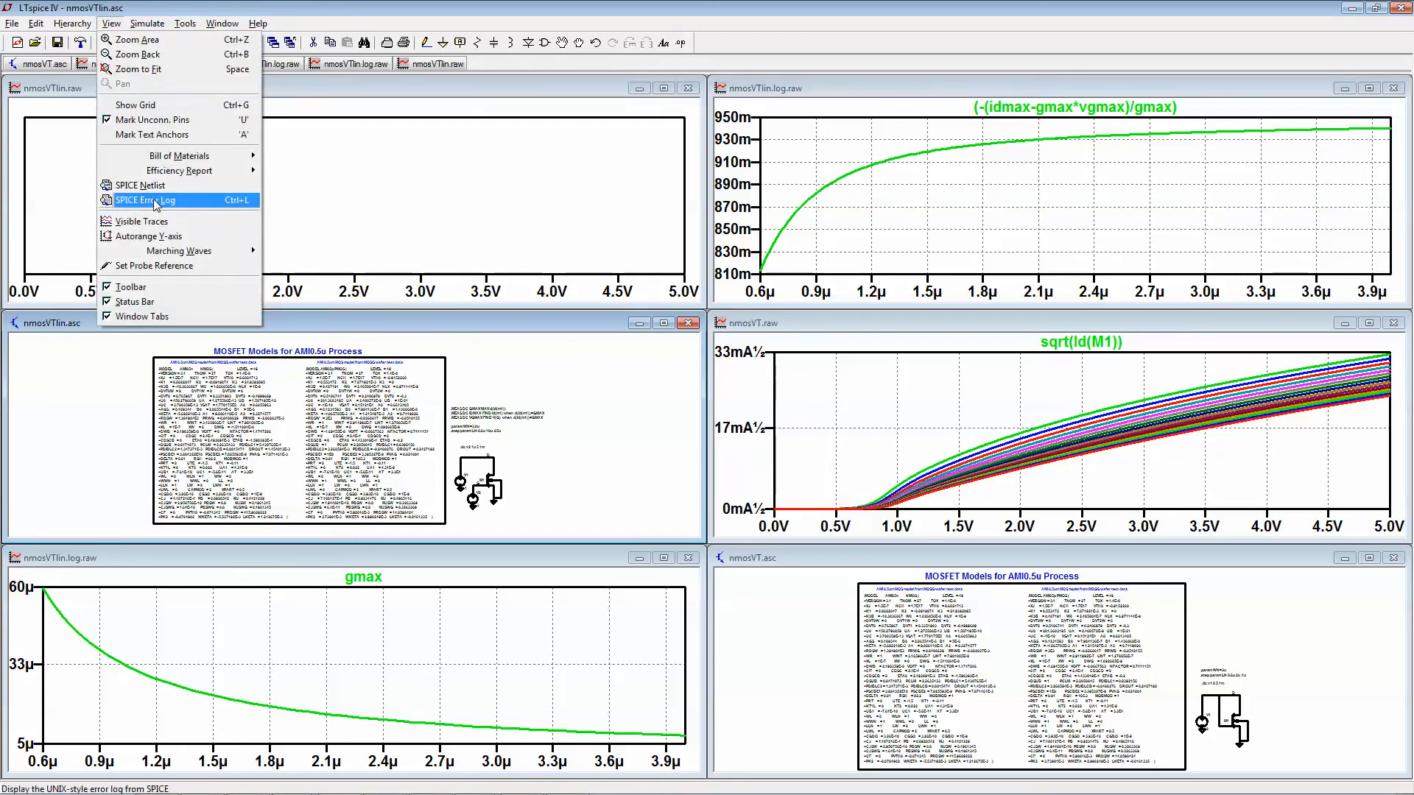
pyautogui.click(129, 199)
pyautogui.rightClick(582, 345)
pyautogui.click(618, 371)
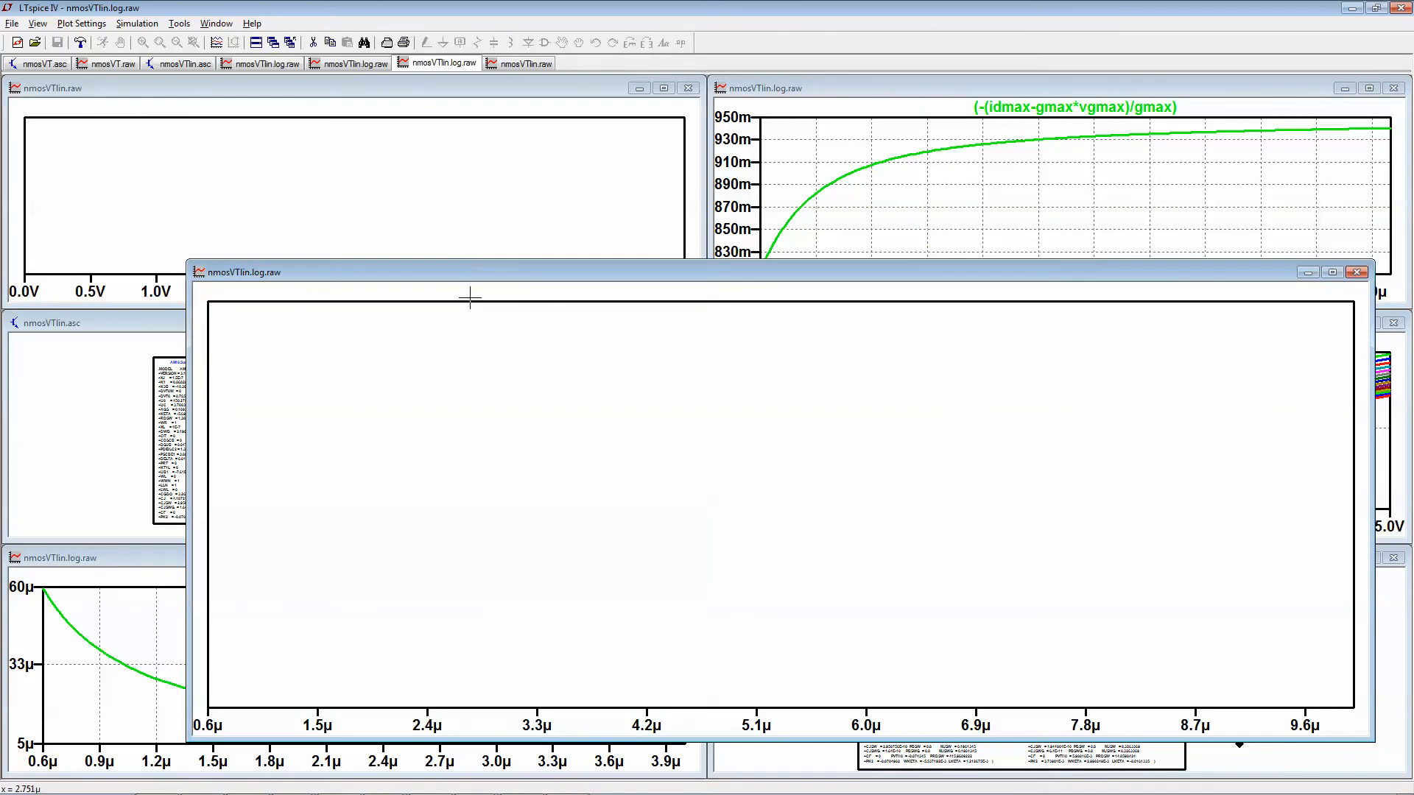
pyautogui.click(217, 43)
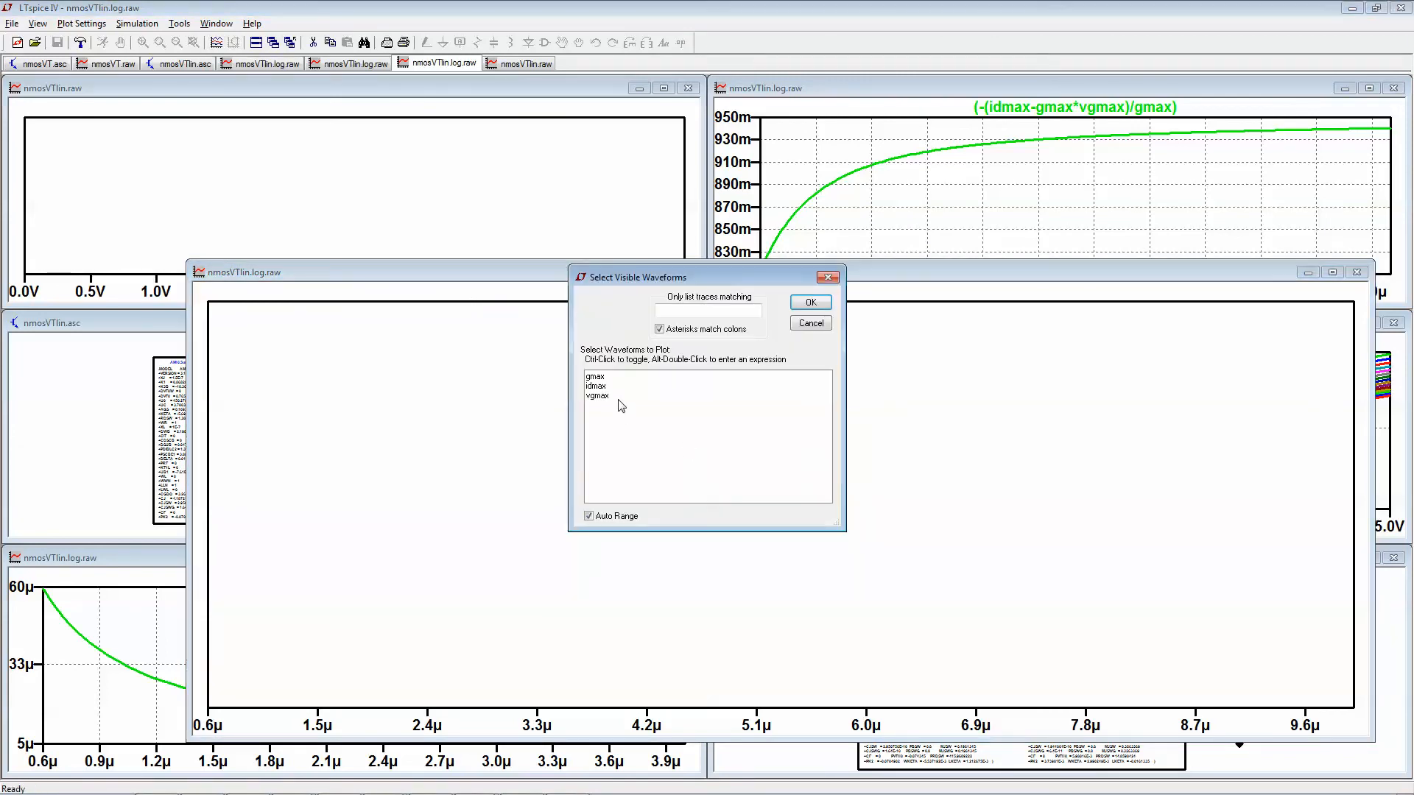
pyautogui.click(605, 377)
pyautogui.click(811, 302)
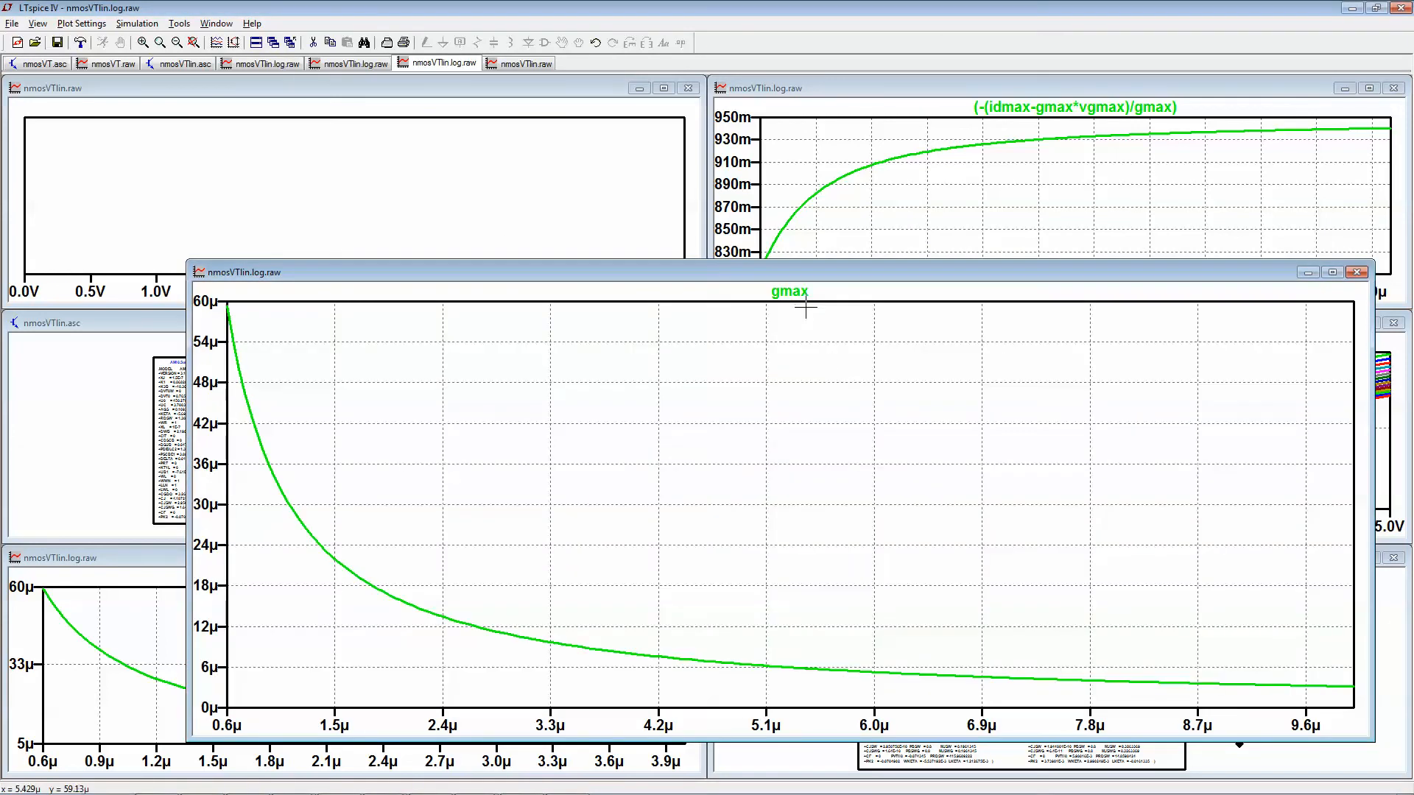
# Replace the gmax trace's expression with d(-(idmax-gmax*vgmax)/gmax) and close the cursor readout.
pyautogui.click(801, 294)
pyautogui.rightClick(790, 294)
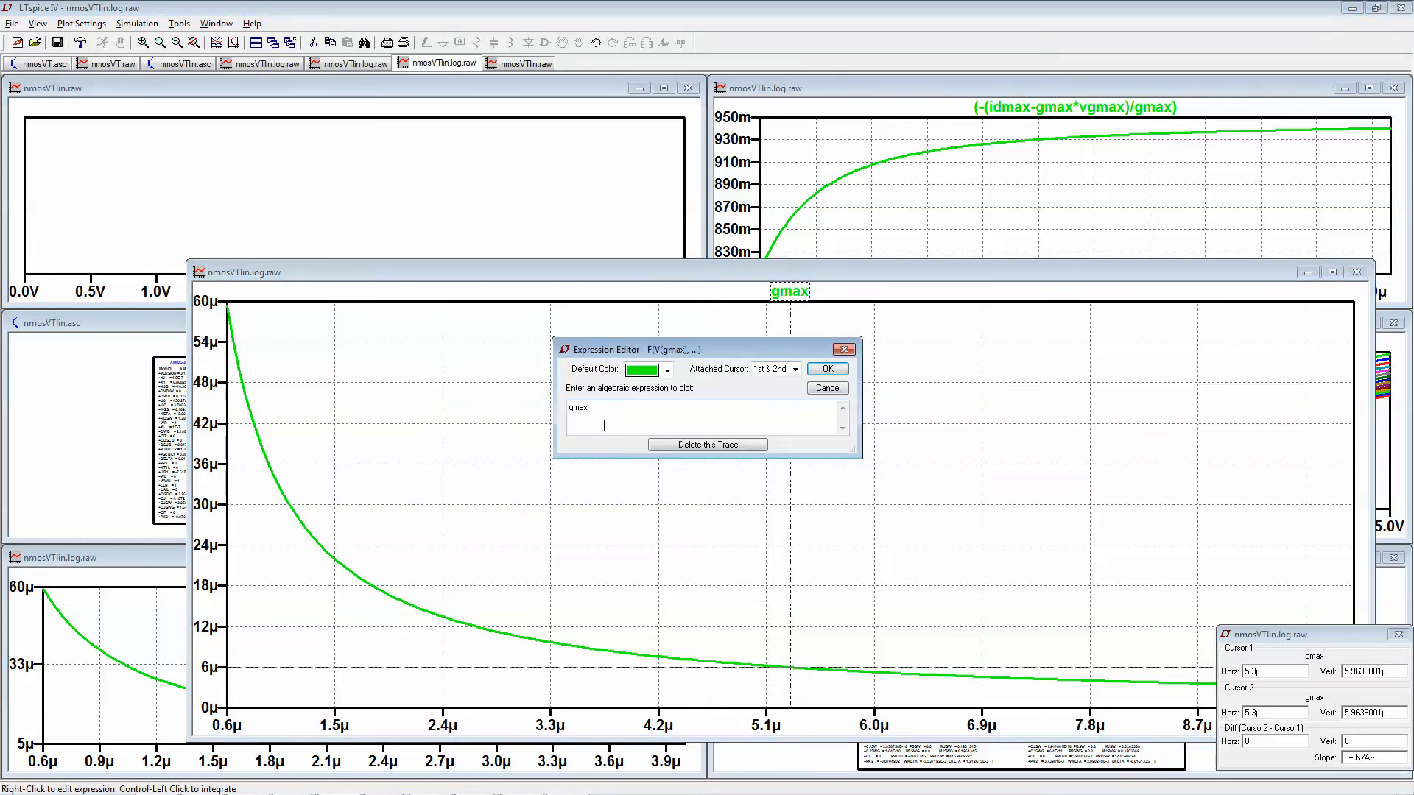
pyautogui.moveTo(583, 404); pyautogui.dragTo(514, 422)
pyautogui.write('d(-(idmax-gmax*vgmax)/gmax)')
pyautogui.click(828, 369)
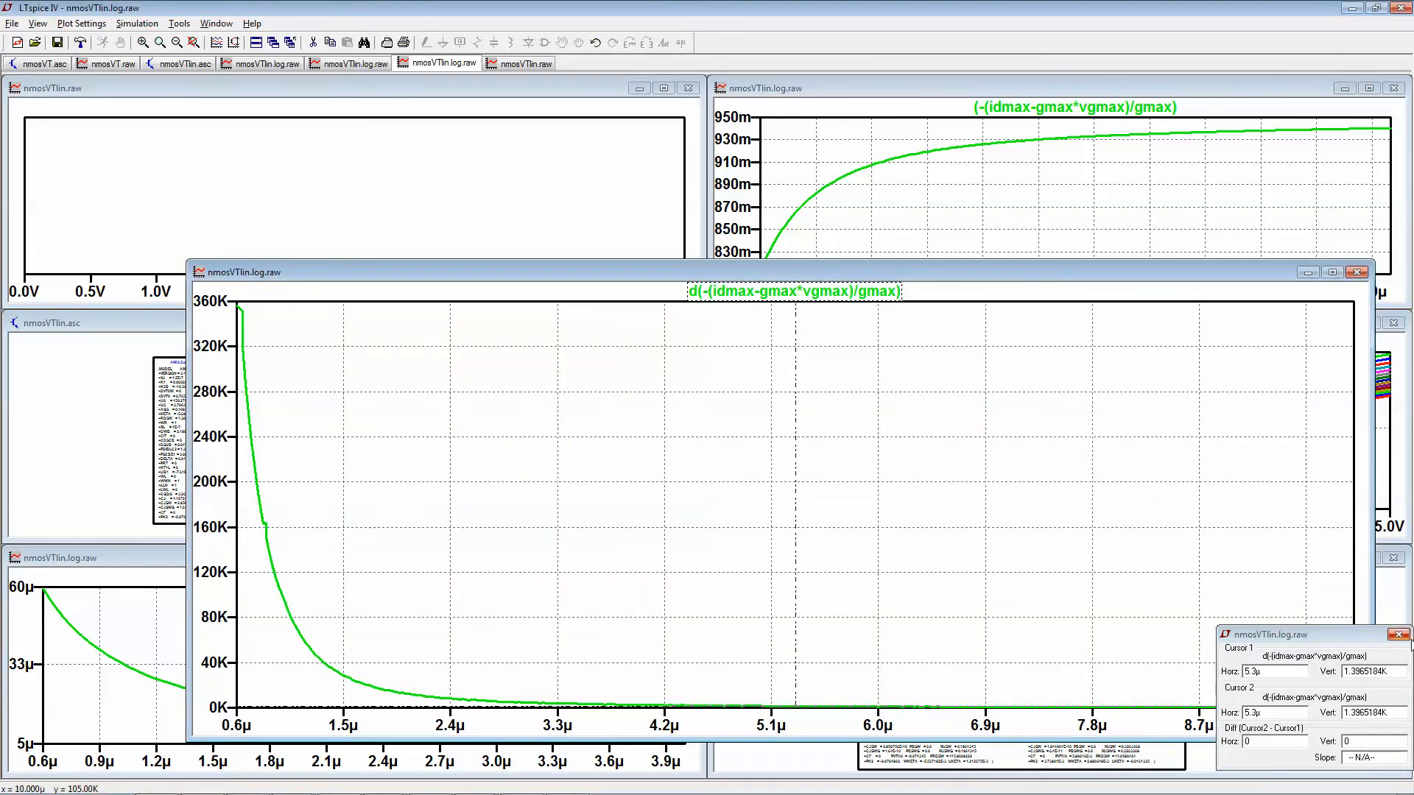
pyautogui.click(1398, 635)
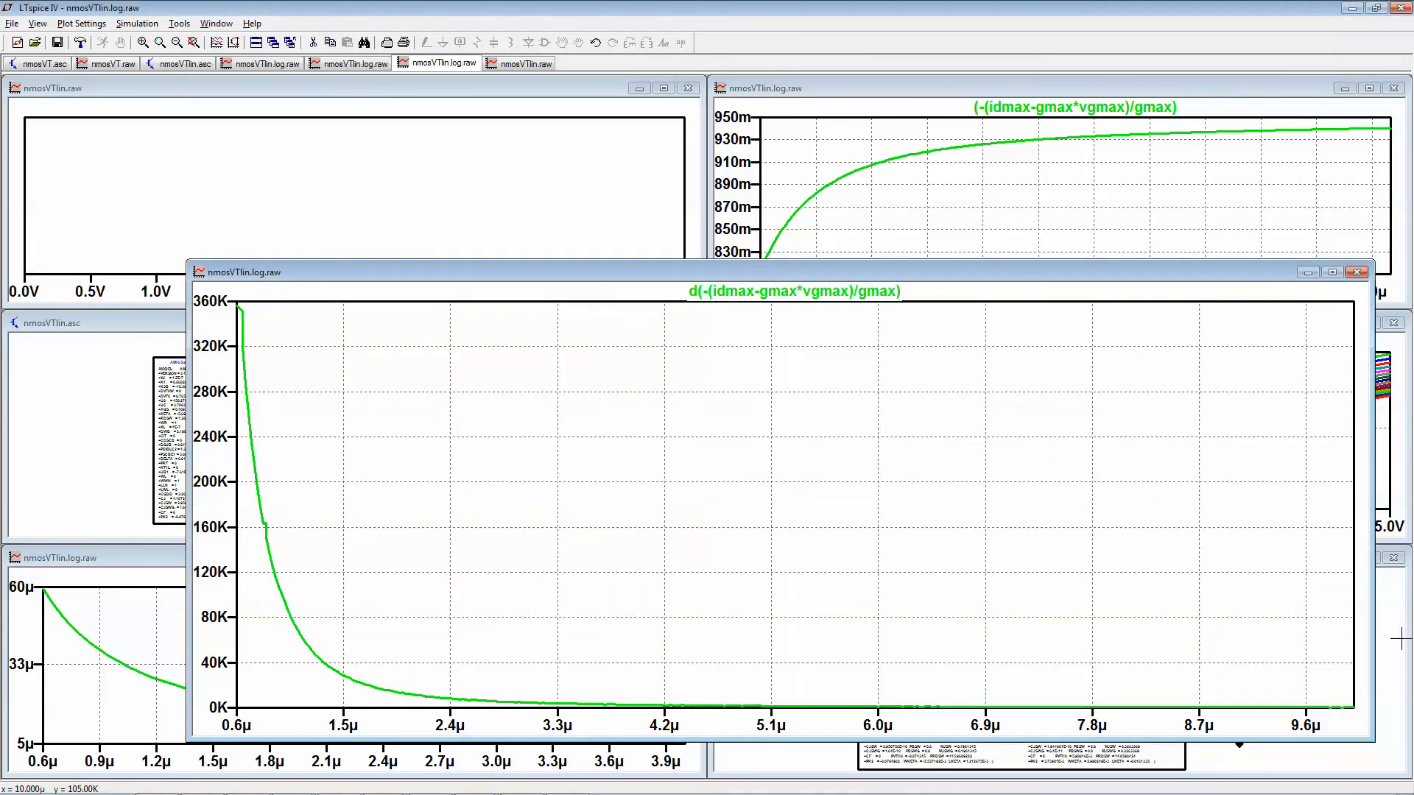
# Switch the derivative plot's vertical axis to a logarithmic scale.
pyautogui.click(211, 547)
pyautogui.click(670, 438)
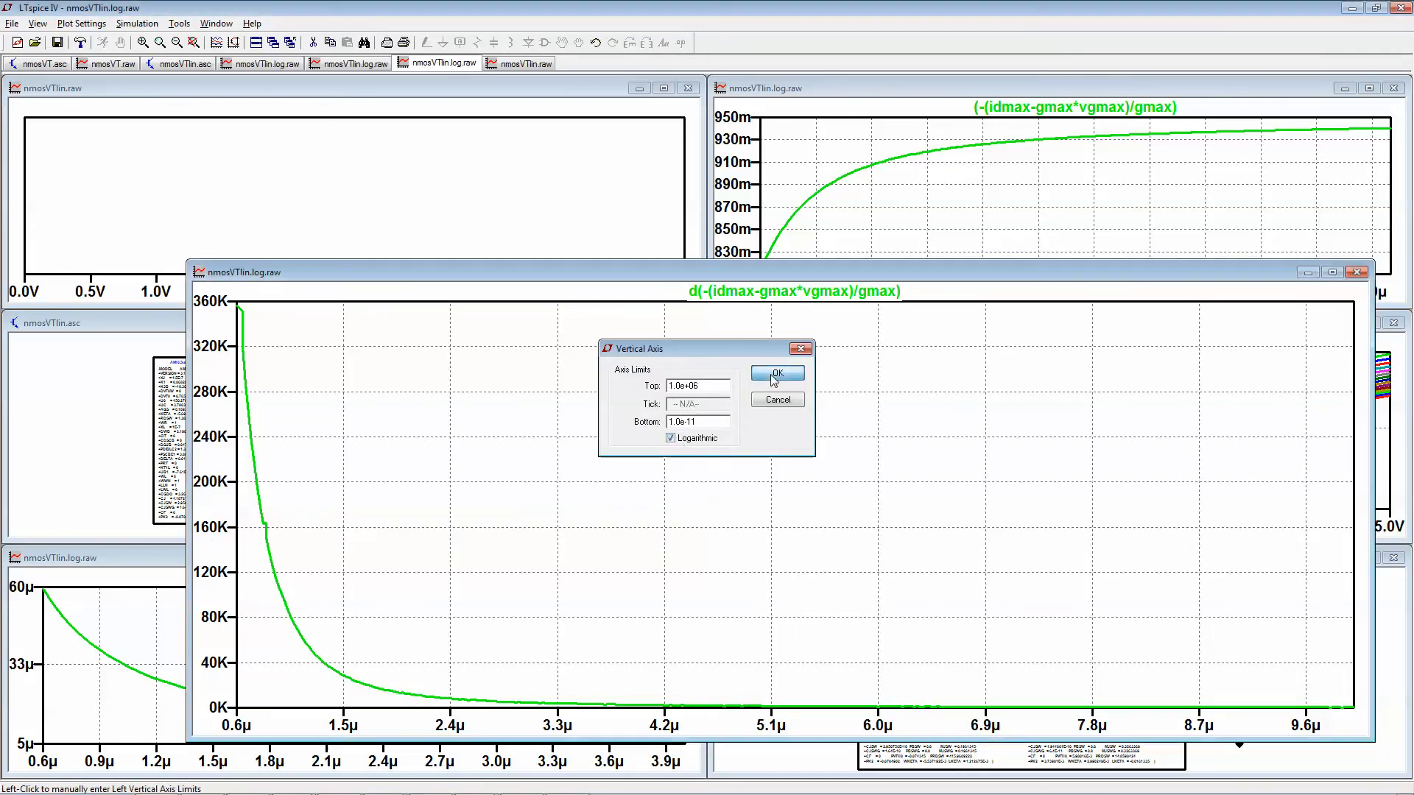
pyautogui.click(774, 373)
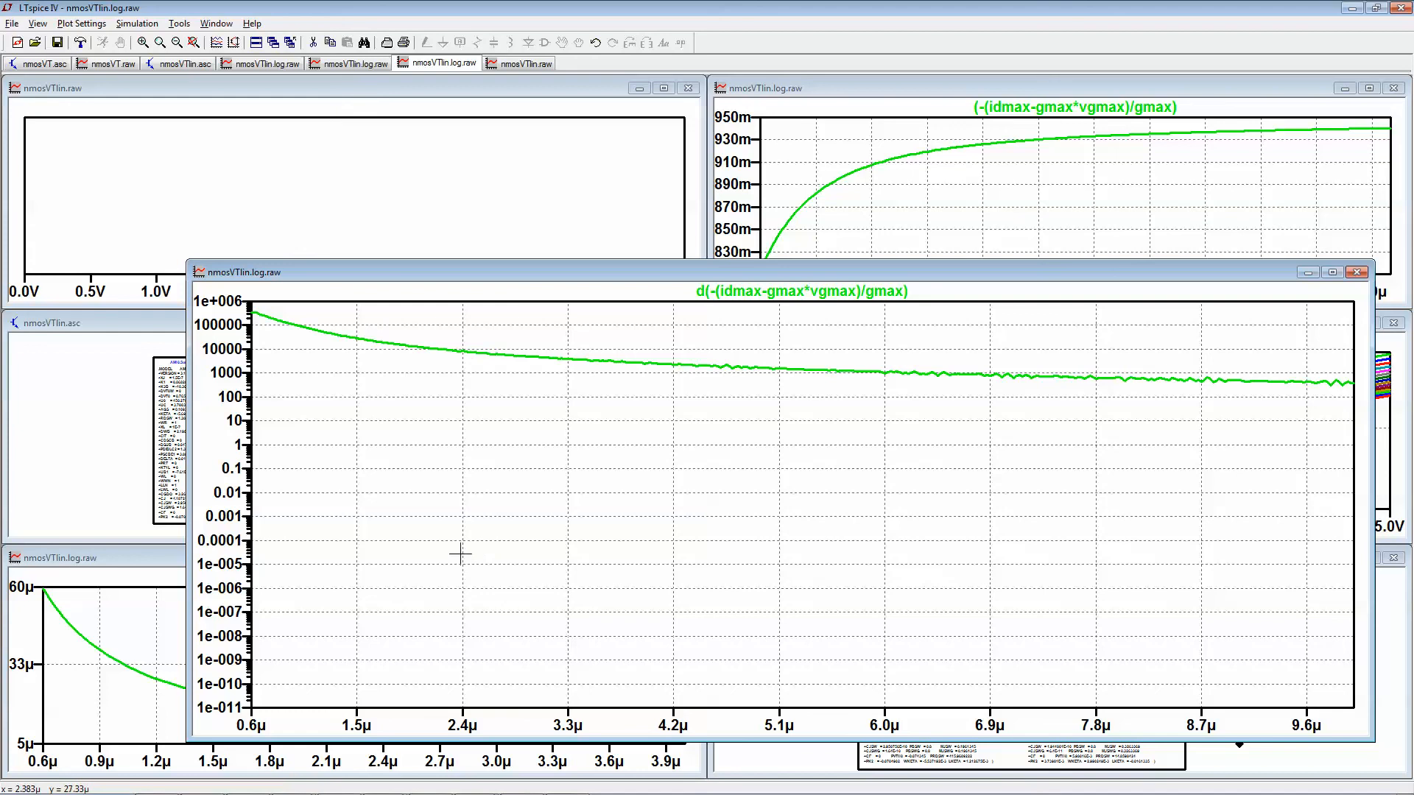
# Remove the derivative to plot (-(idmax-gmax*vgmax)/gmax), then maximize the plot and inspect the curve between about 9.39u and 9.75u.
pyautogui.rightClick(726, 294)
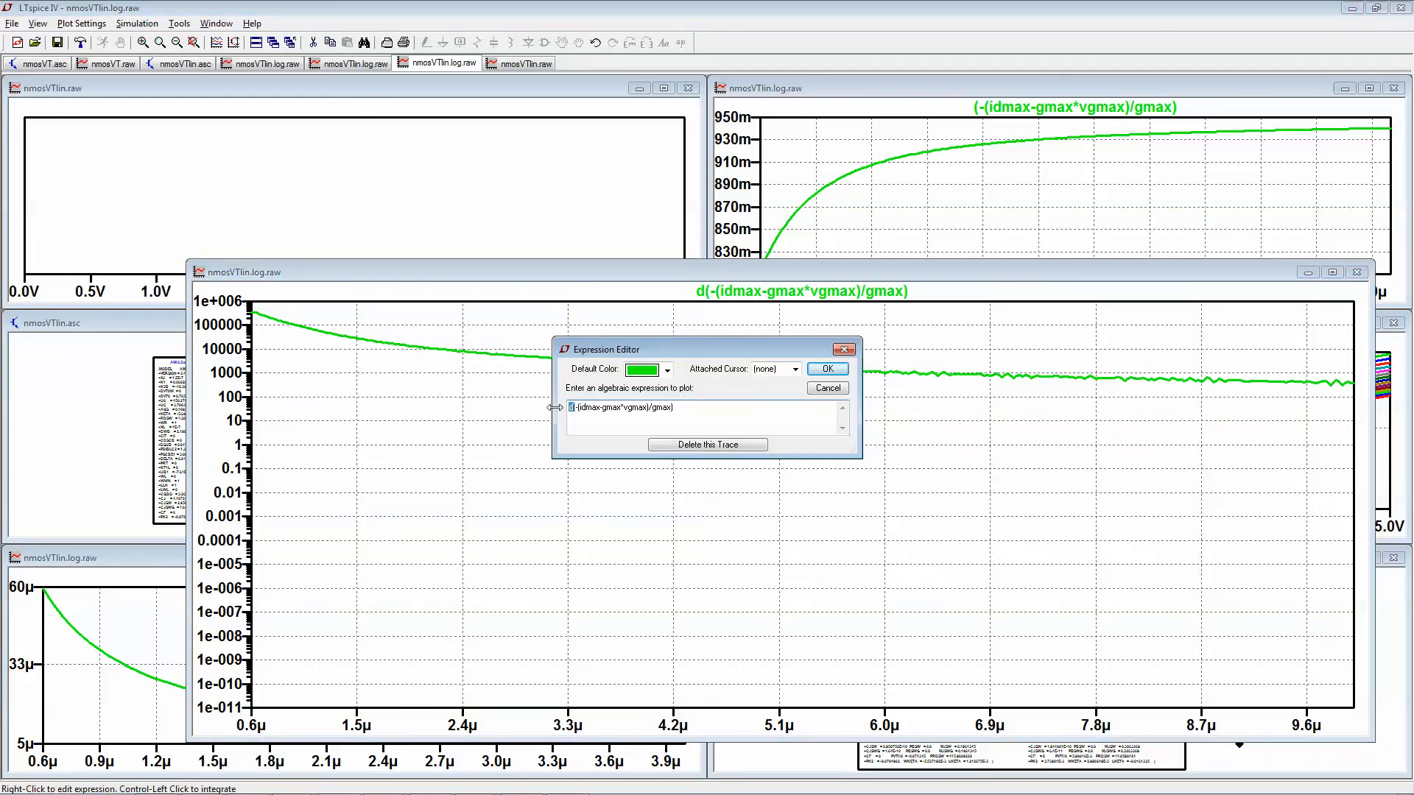
pyautogui.press('Delete')
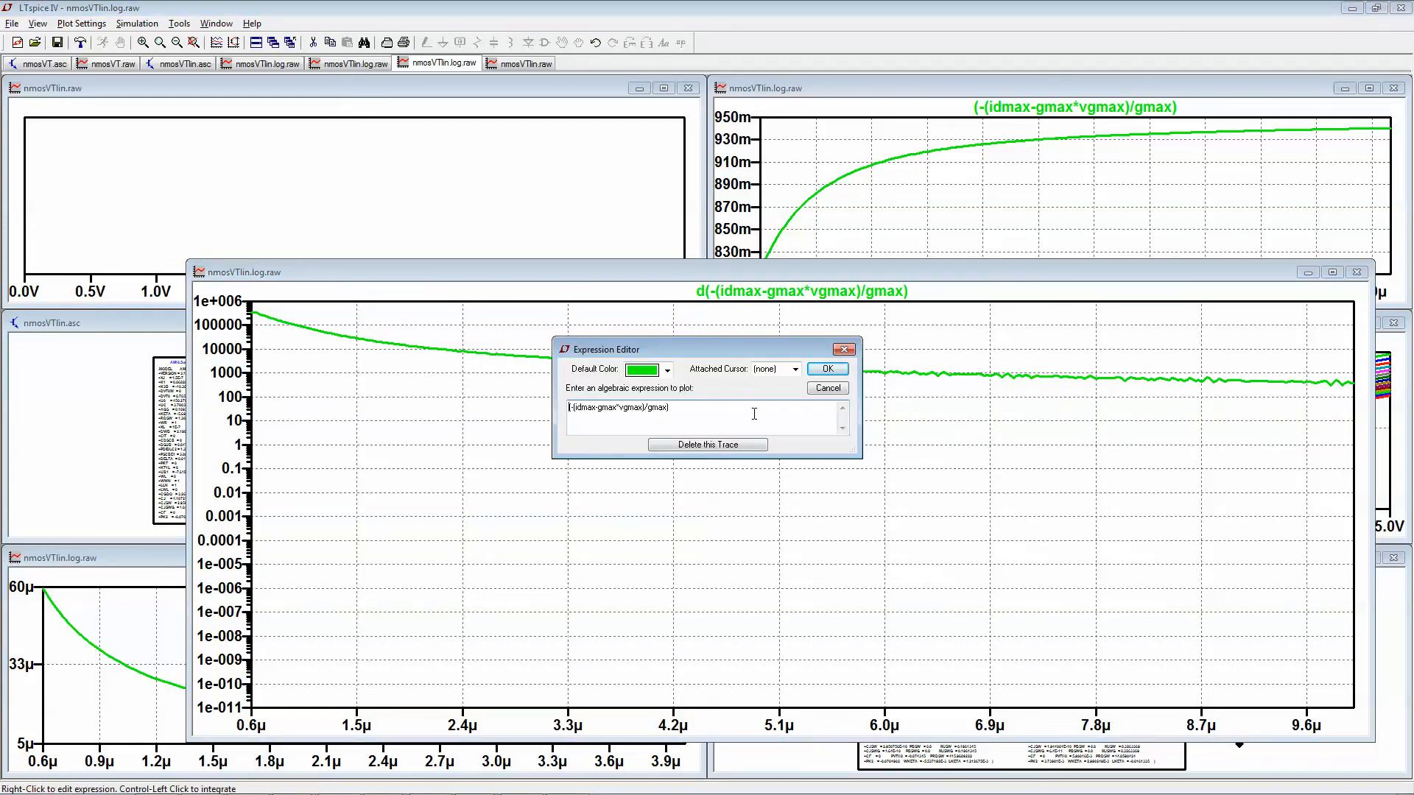
pyautogui.click(827, 369)
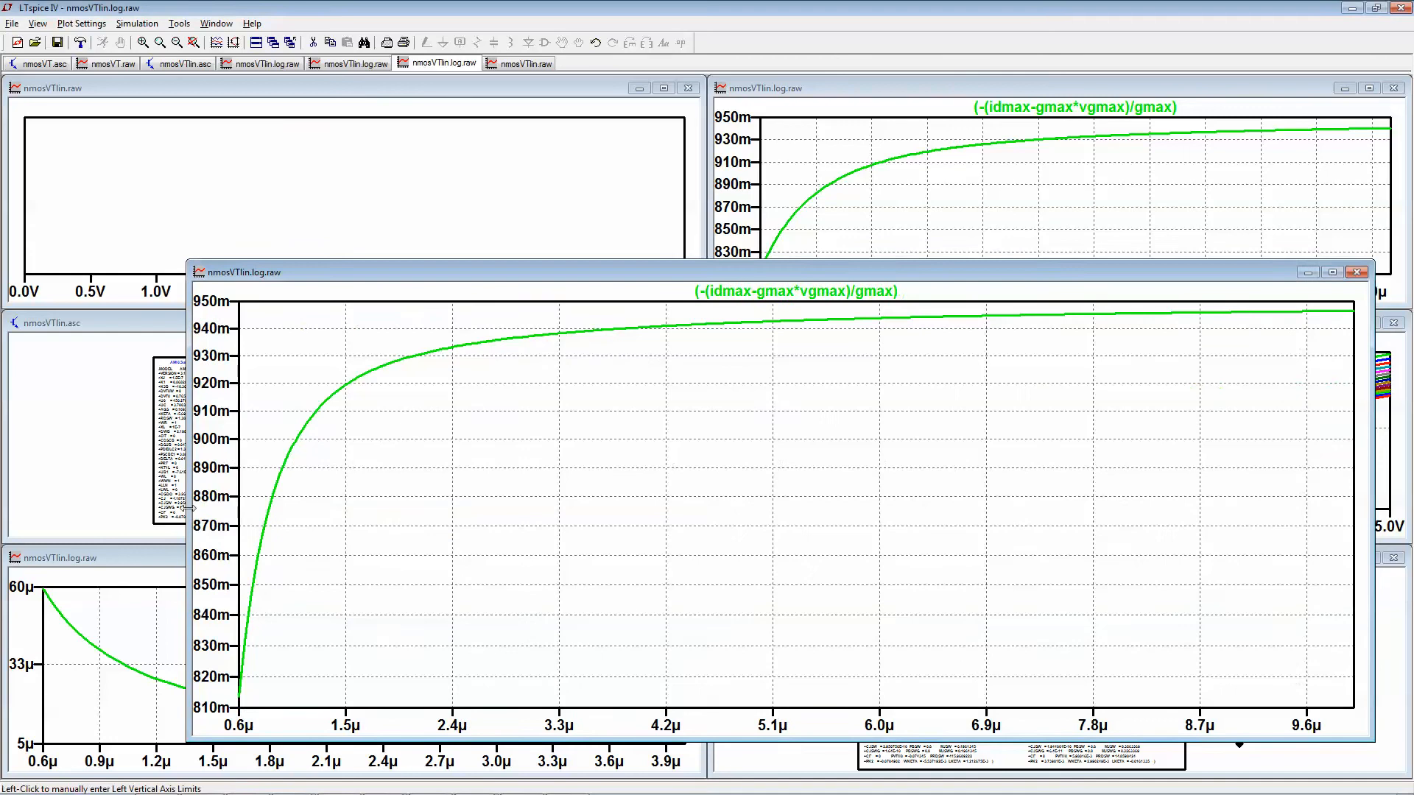
pyautogui.click(1332, 272)
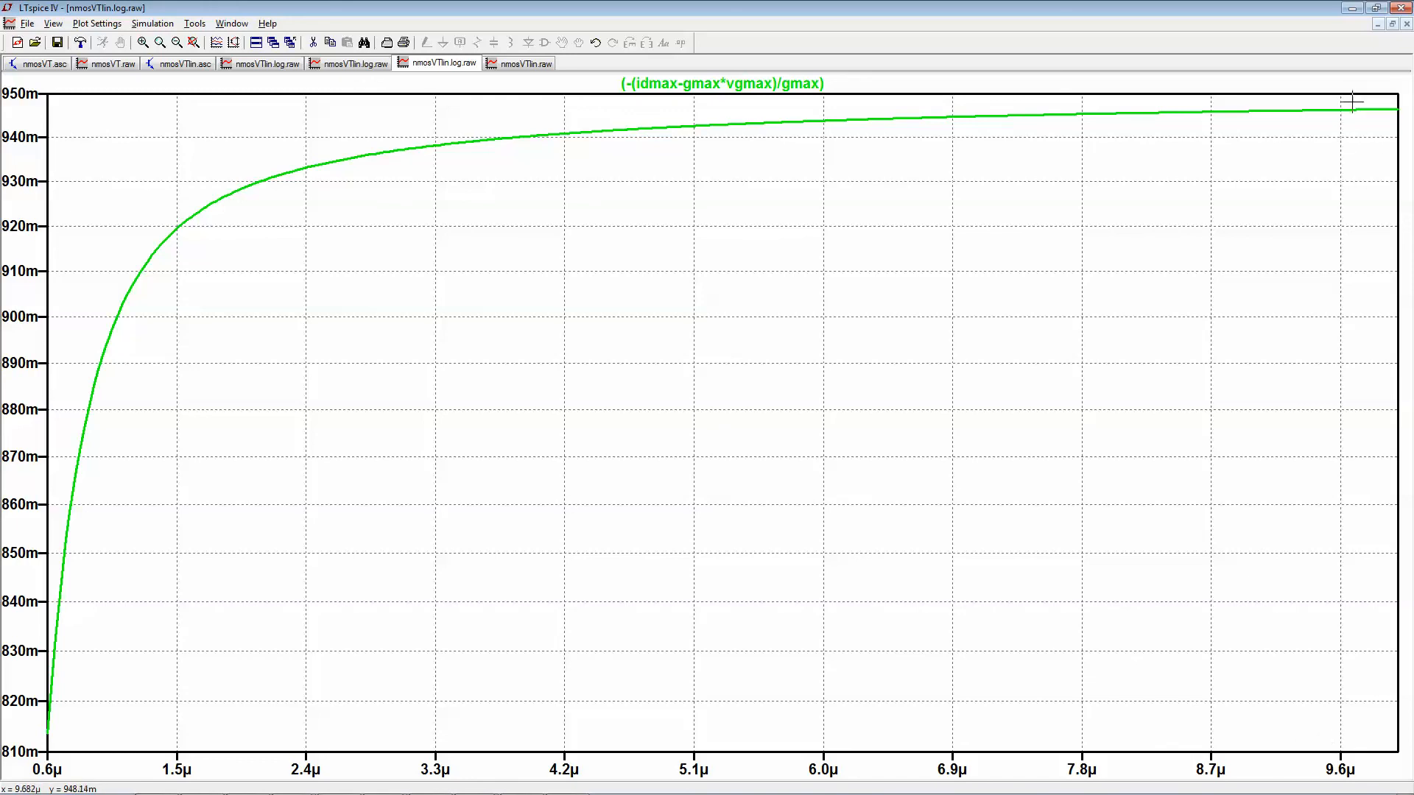
pyautogui.moveTo(1305, 98); pyautogui.dragTo(1362, 126)
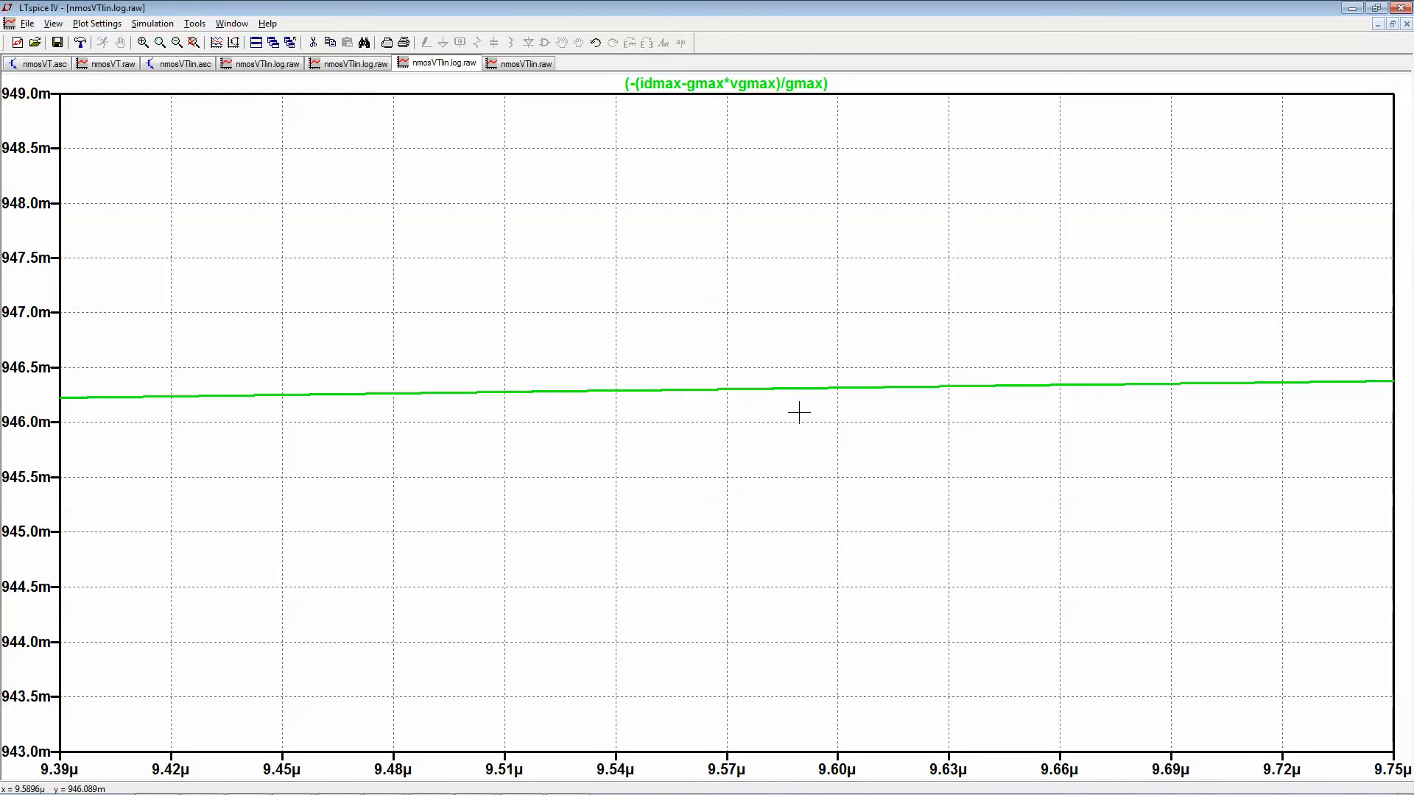
# Attach a cursor to the earlier threshold voltage plot ending at 4u and read it at channel lengths of about 2.1u and 2.76u.
pyautogui.click(354, 66)
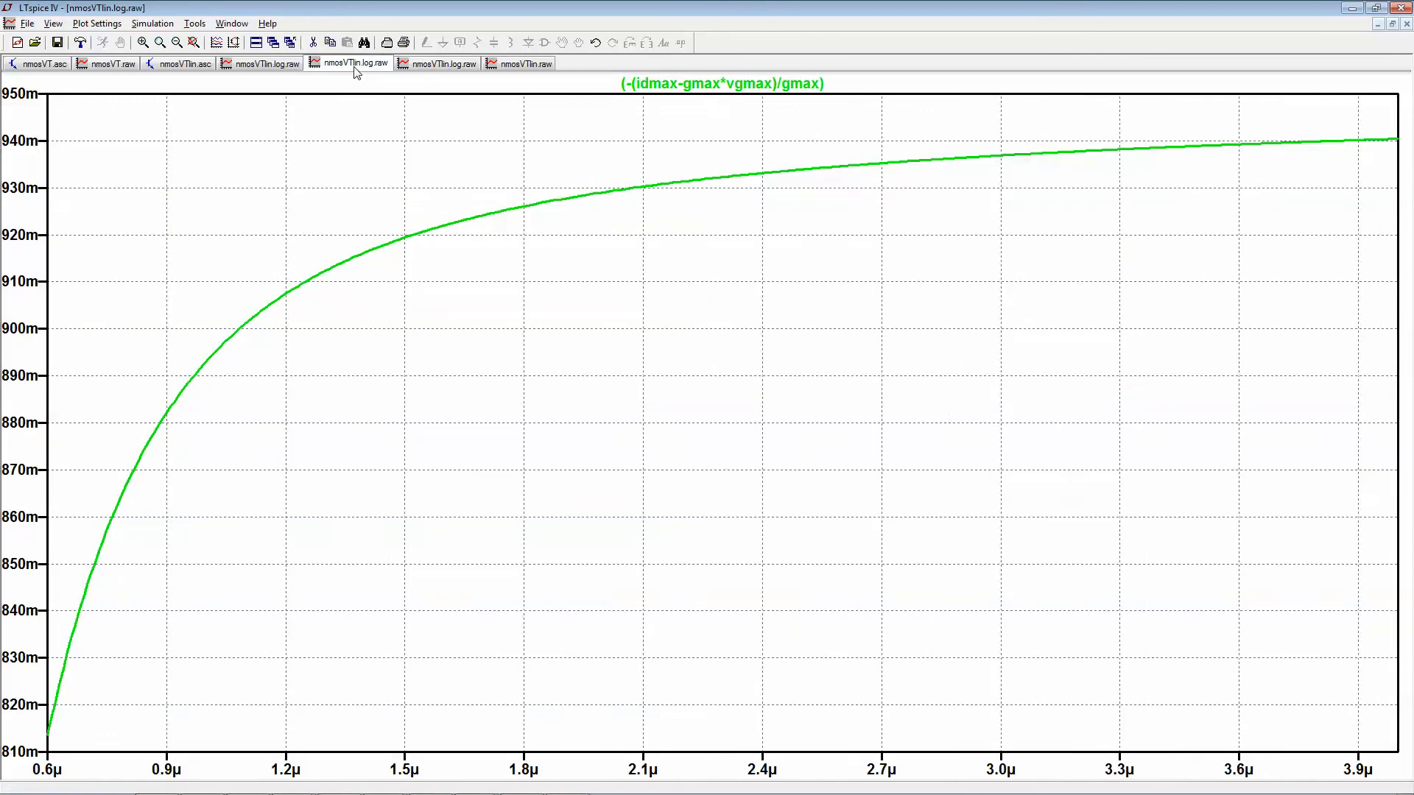
pyautogui.click(716, 83)
pyautogui.moveTo(721, 178); pyautogui.dragTo(643, 199)
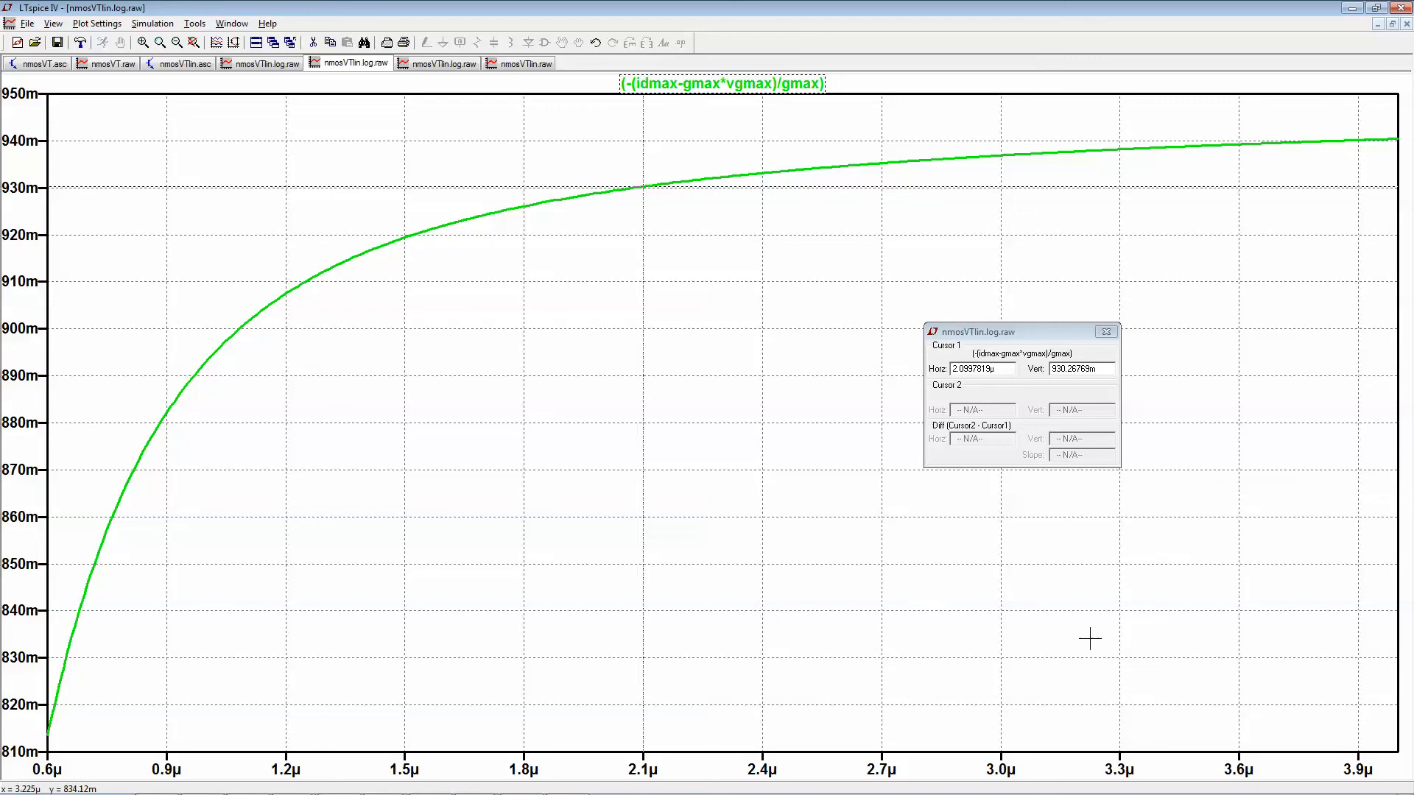
pyautogui.moveTo(644, 186); pyautogui.dragTo(907, 161)
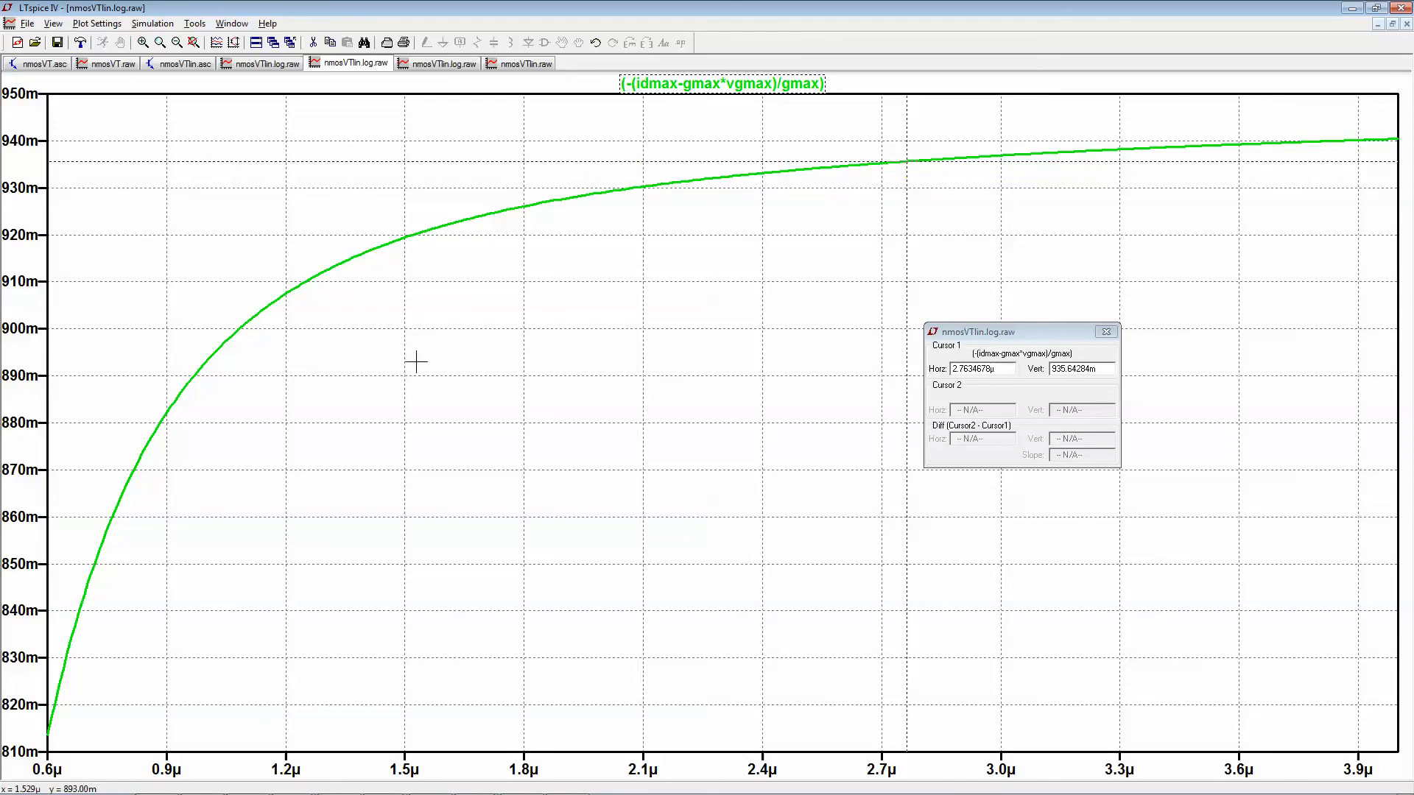
# Return to the nmosVTlin schematic and pick the pmos4 component for placement.
pyautogui.click(172, 65)
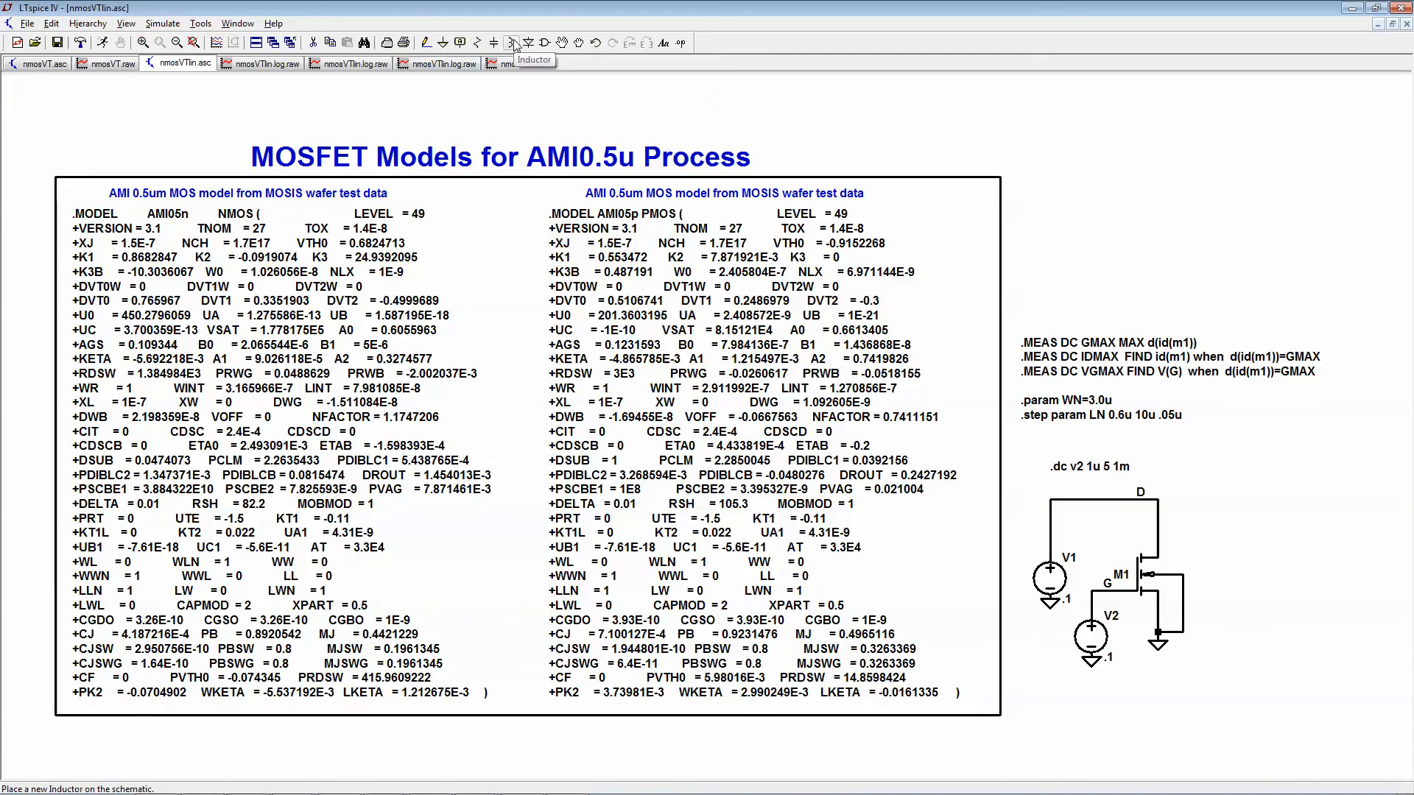
pyautogui.click(545, 43)
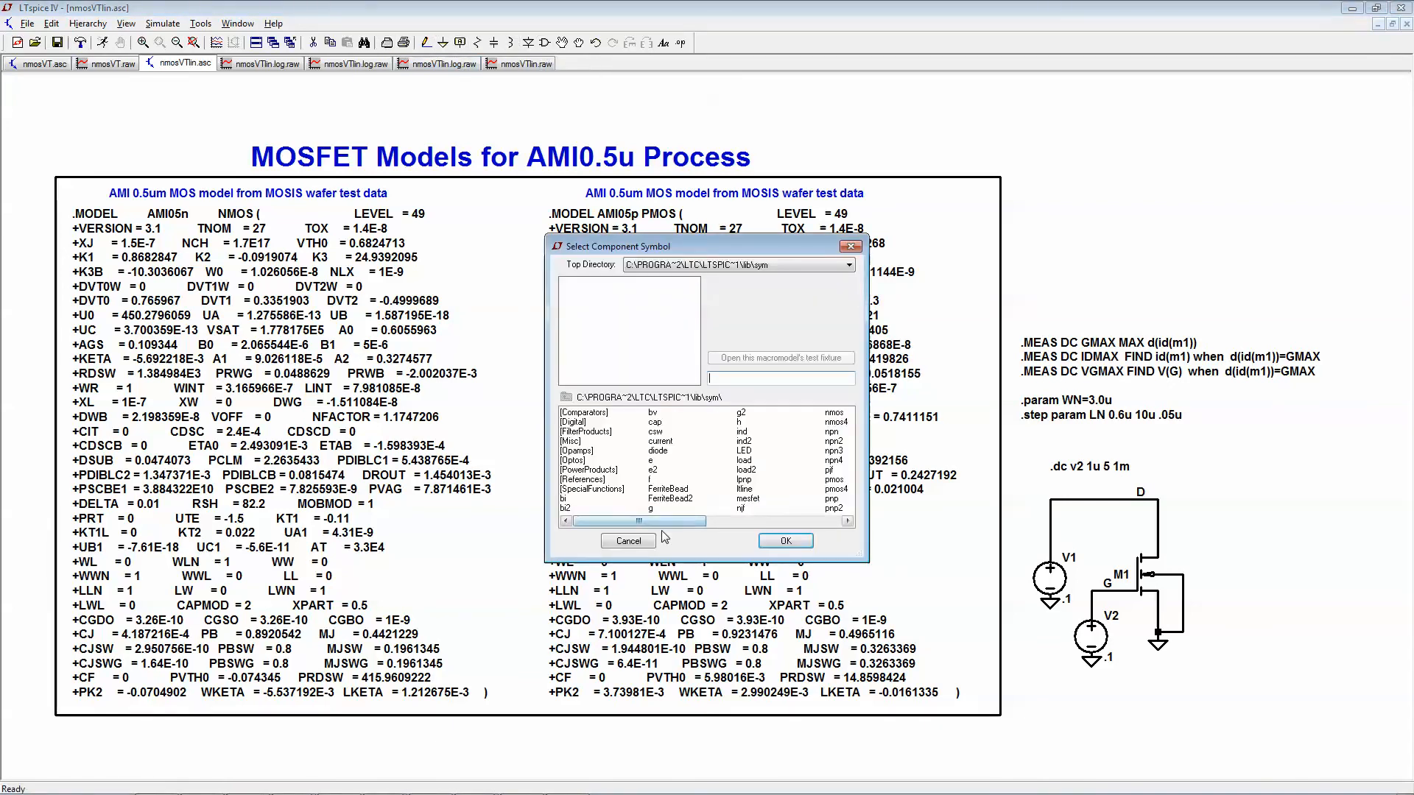
pyautogui.moveTo(656, 524); pyautogui.dragTo(806, 524)
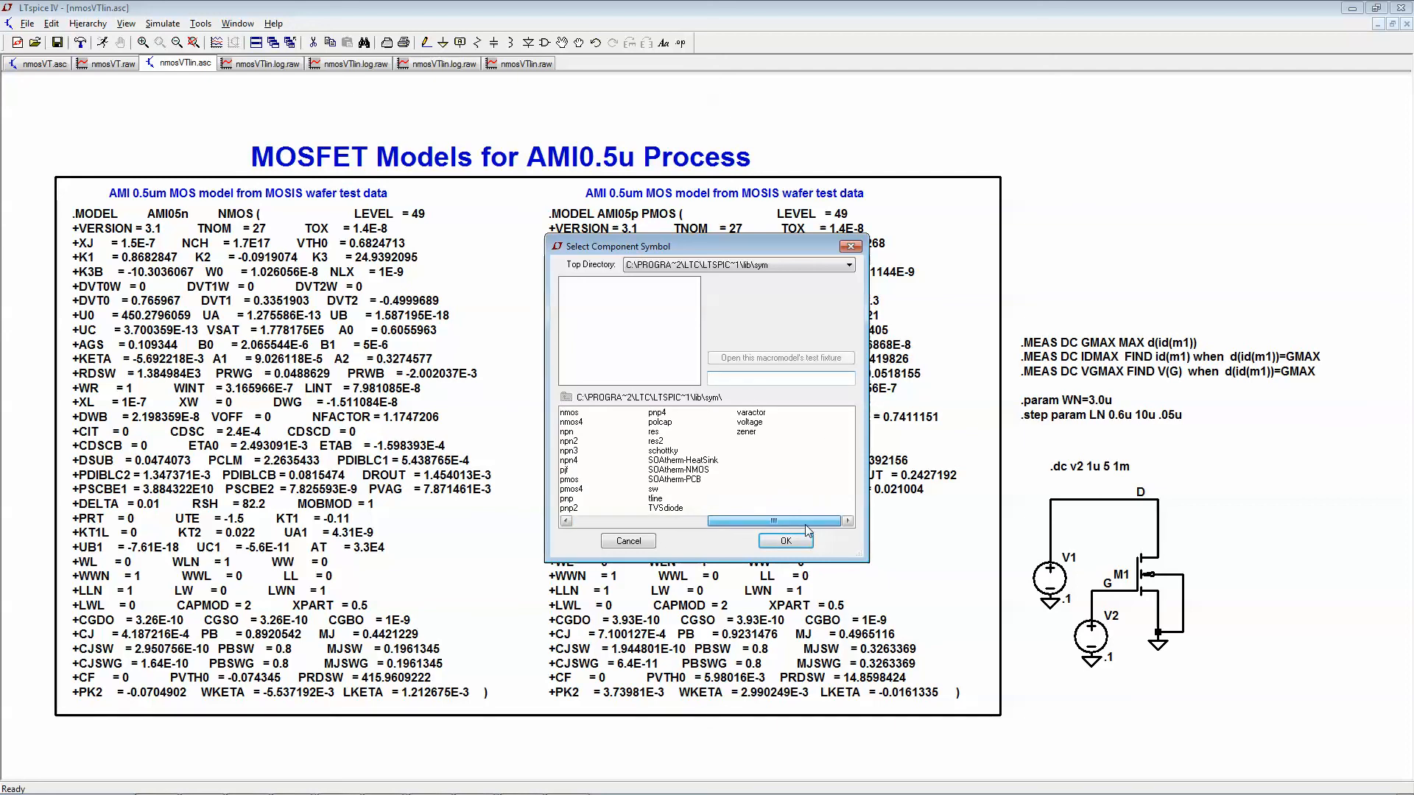
pyautogui.click(567, 521)
pyautogui.click(569, 523)
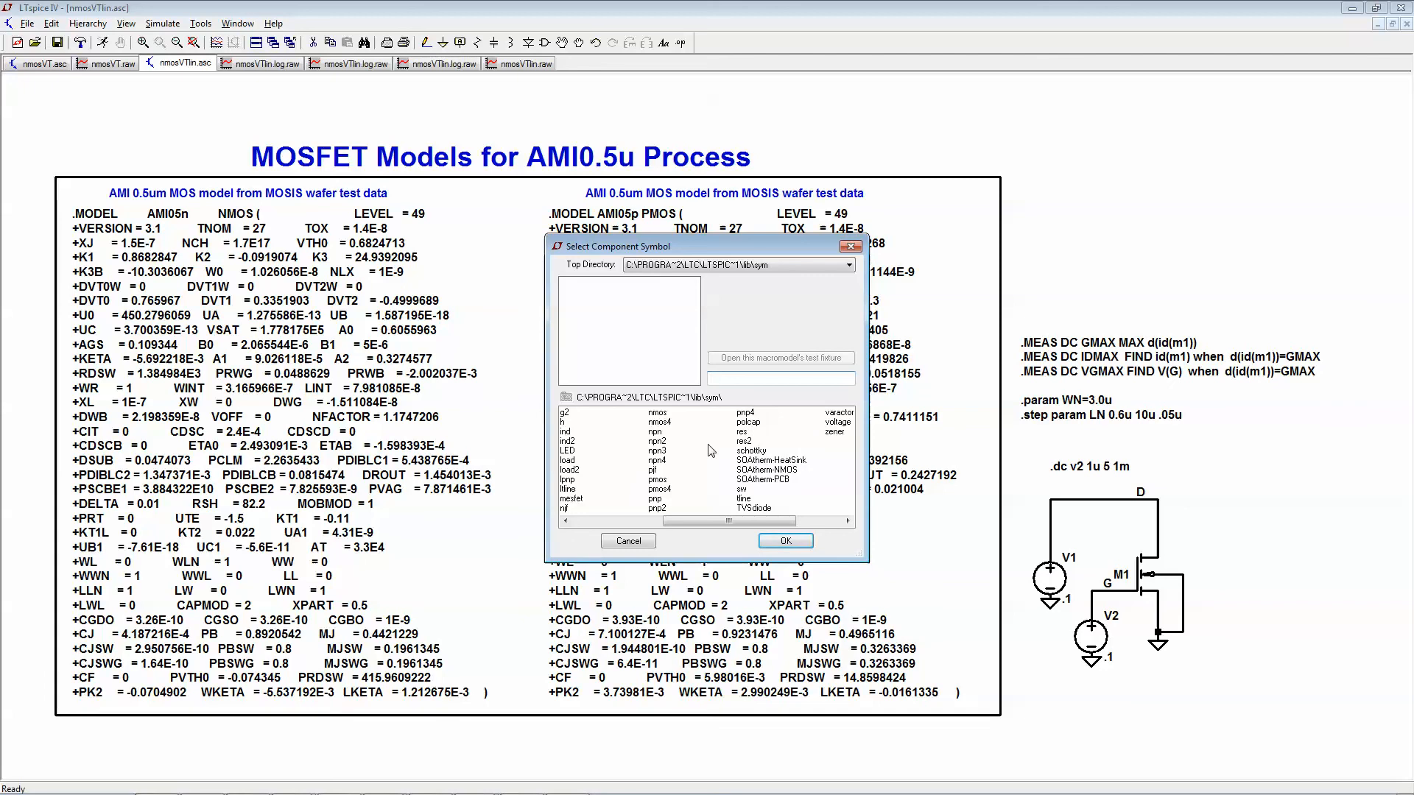
pyautogui.click(658, 492)
pyautogui.click(785, 541)
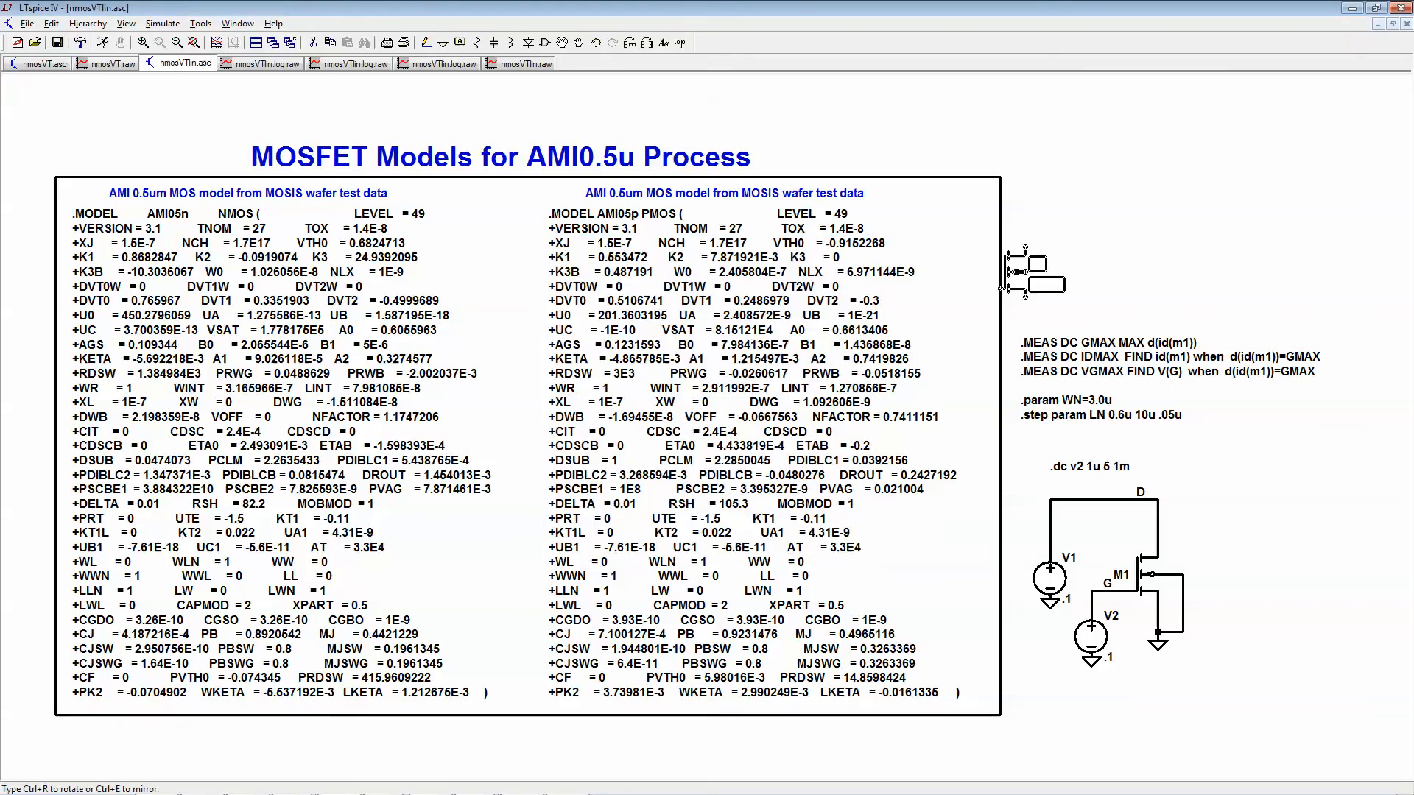